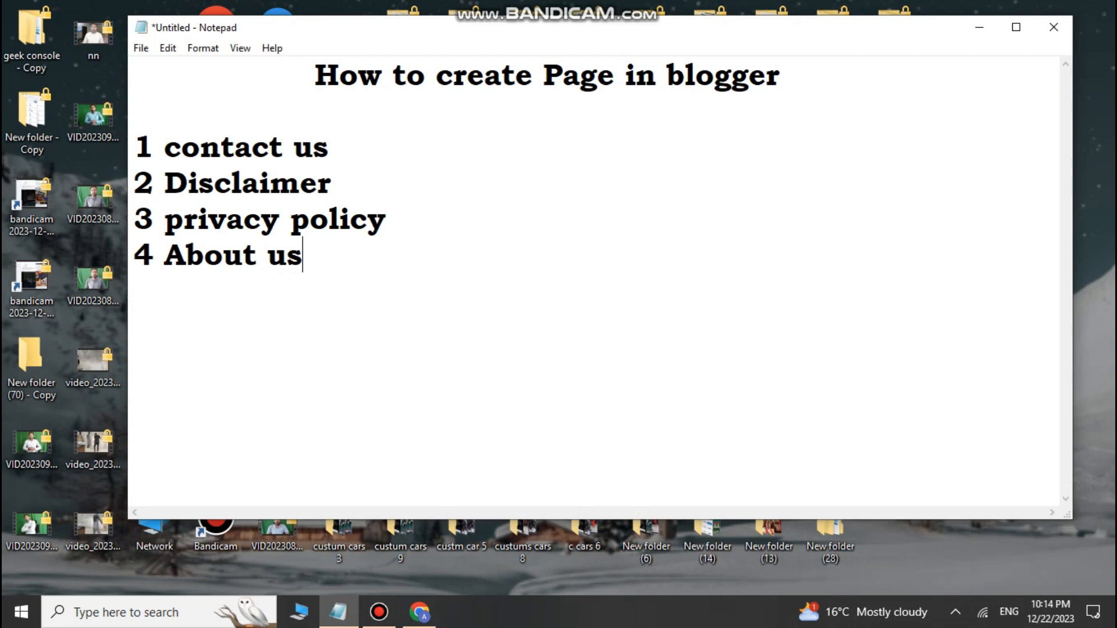
Step: Review the four page names in the notes, then start a new blank page from the blog's Pages
drag(135, 147, 303, 256)
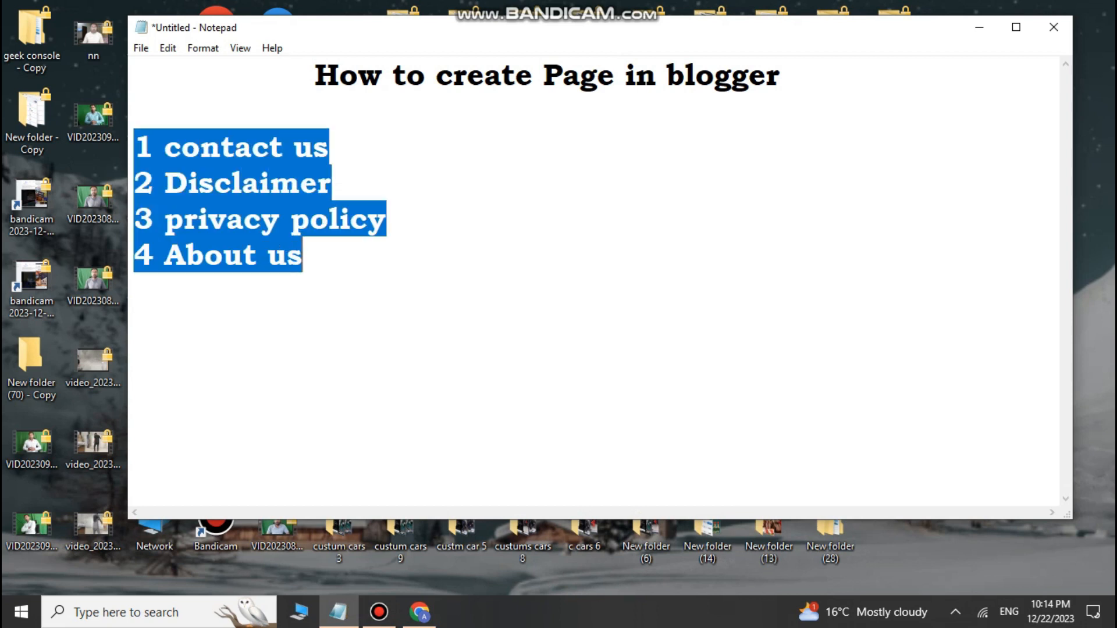
click(304, 256)
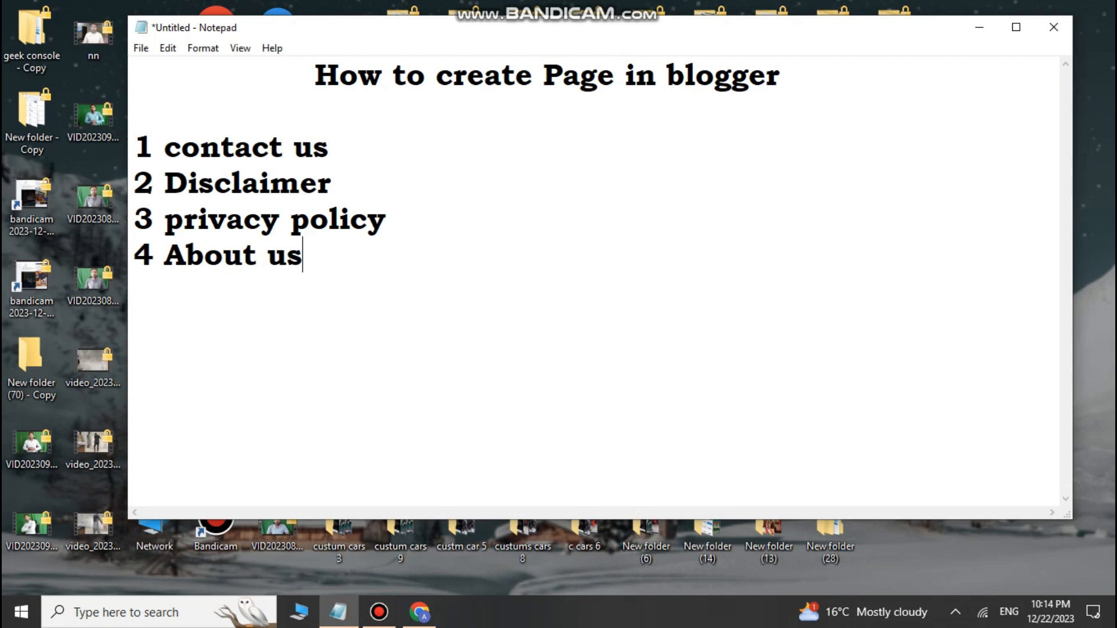
drag(135, 147, 303, 256)
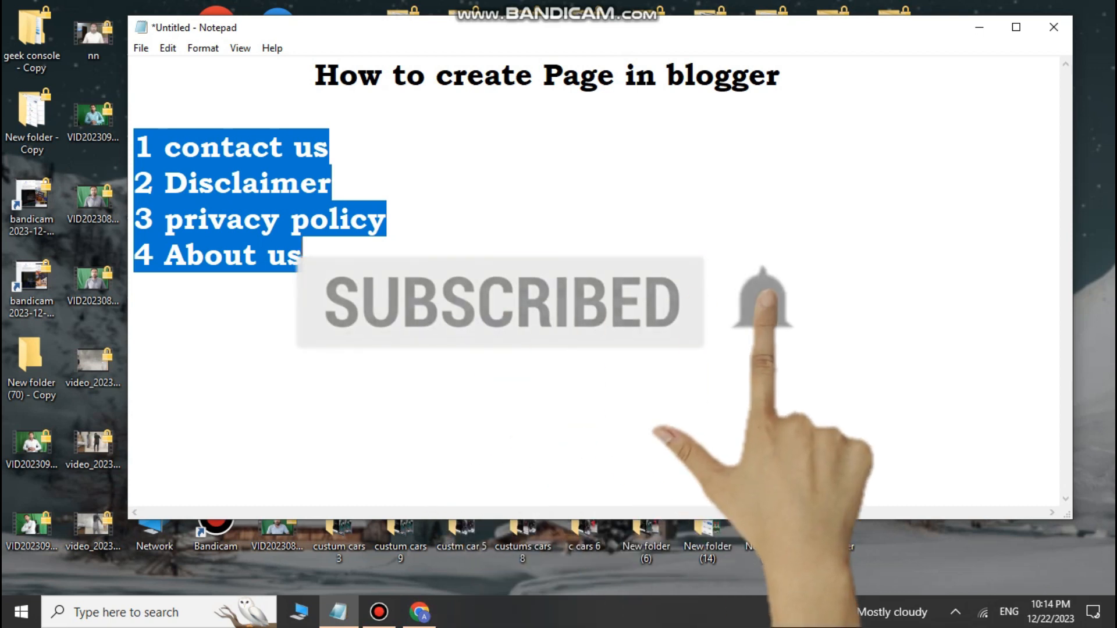
click(332, 184)
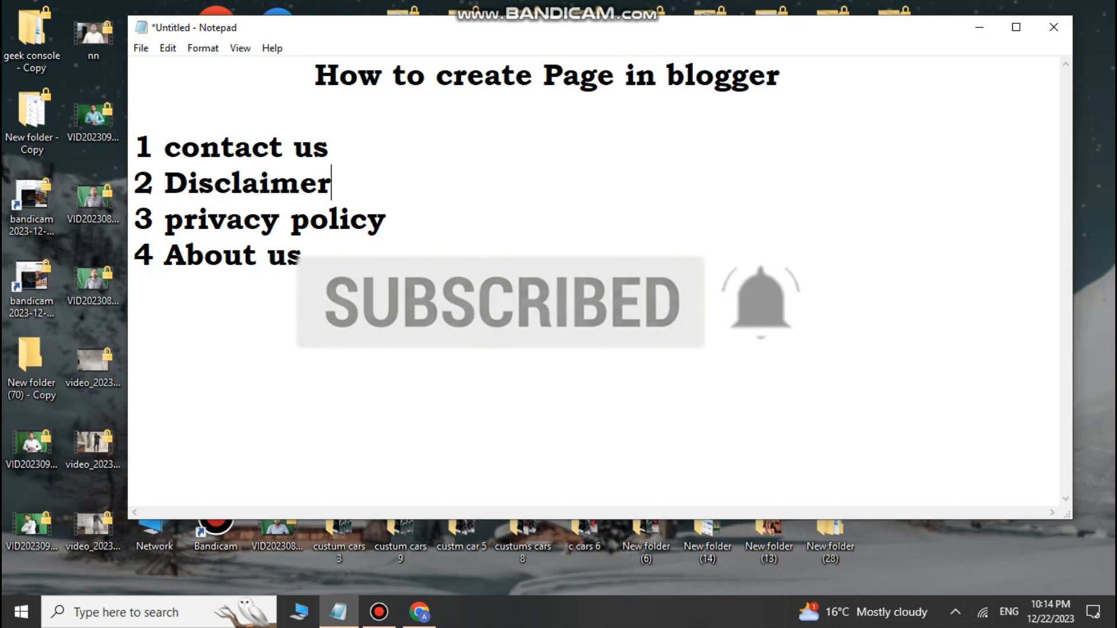
drag(135, 148, 304, 256)
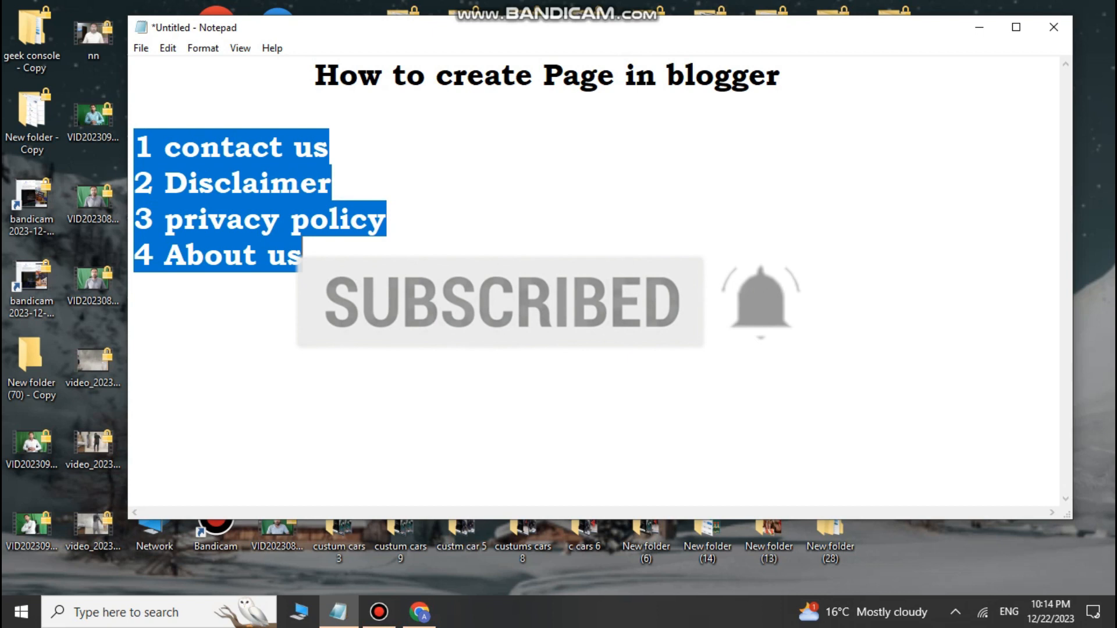
click(304, 255)
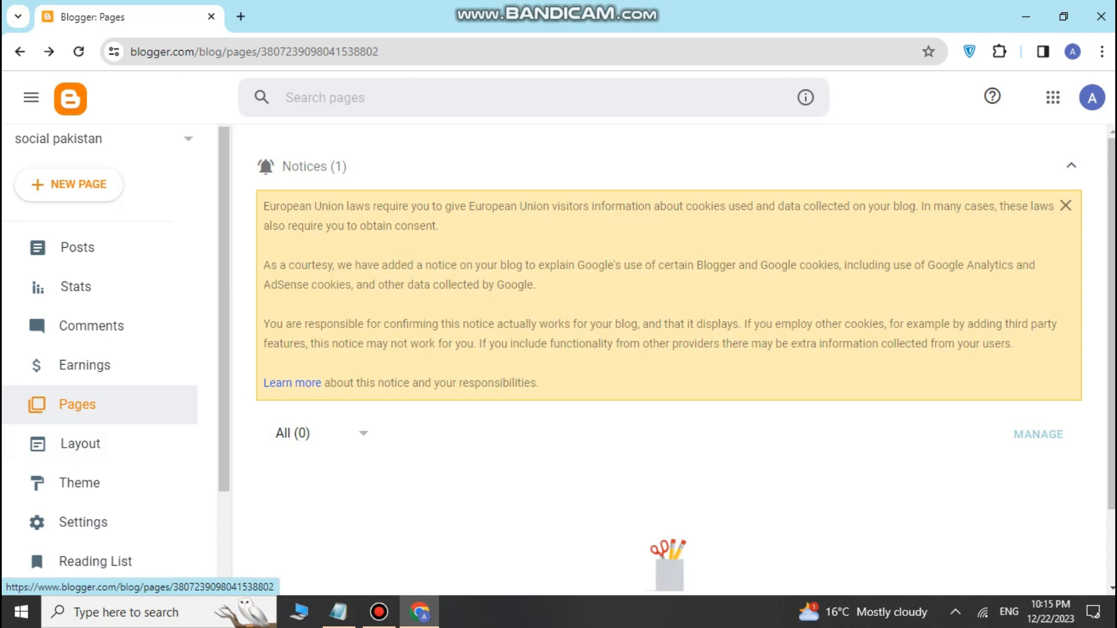
click(78, 405)
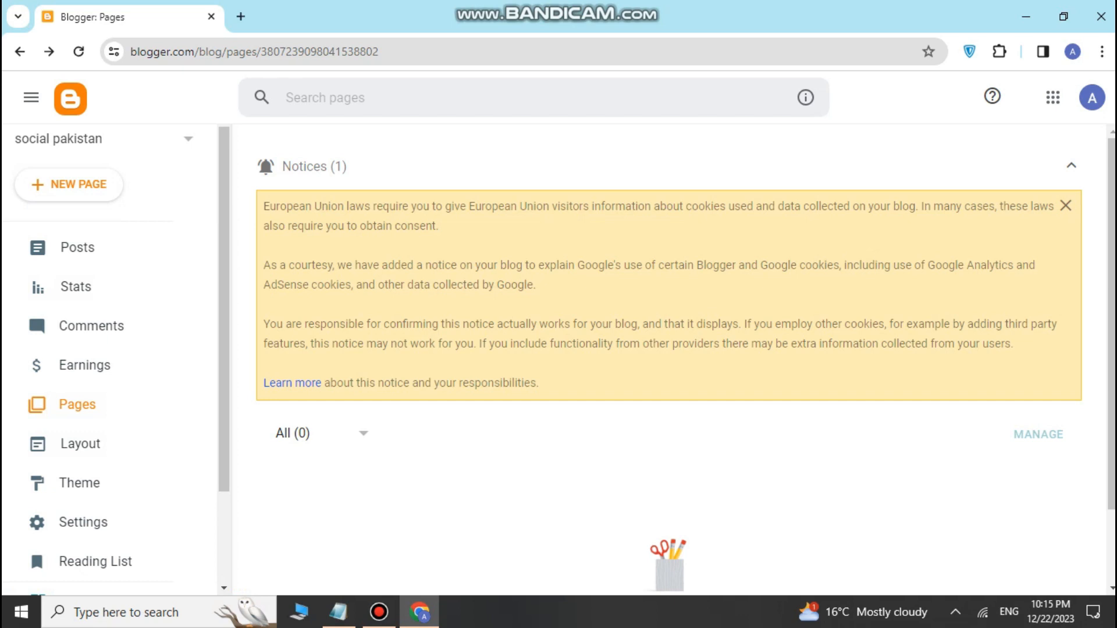
click(69, 184)
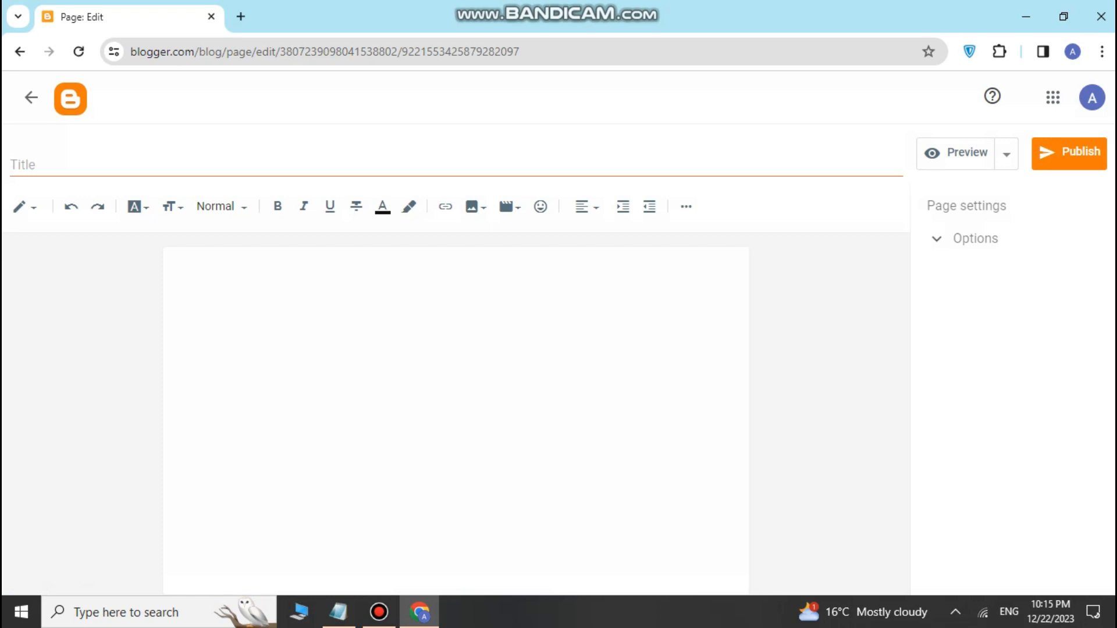
Step: Copy 'contact us' from Notepad into the new page's title, then open a new browser tab
click(457, 164)
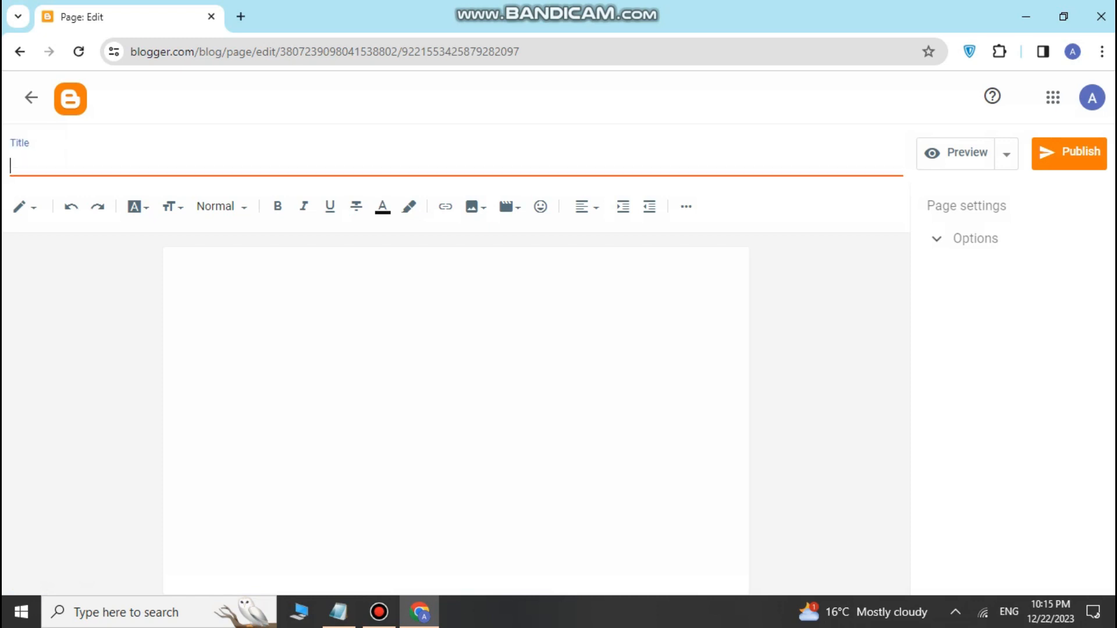
click(338, 612)
drag(330, 148, 164, 148)
right_click(219, 152)
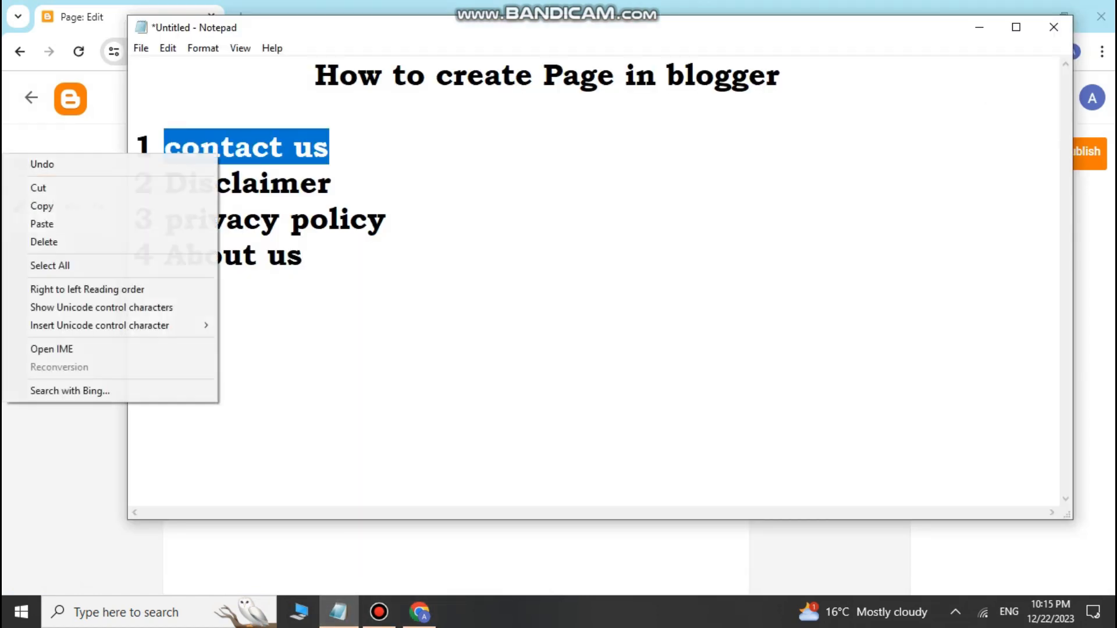
click(42, 206)
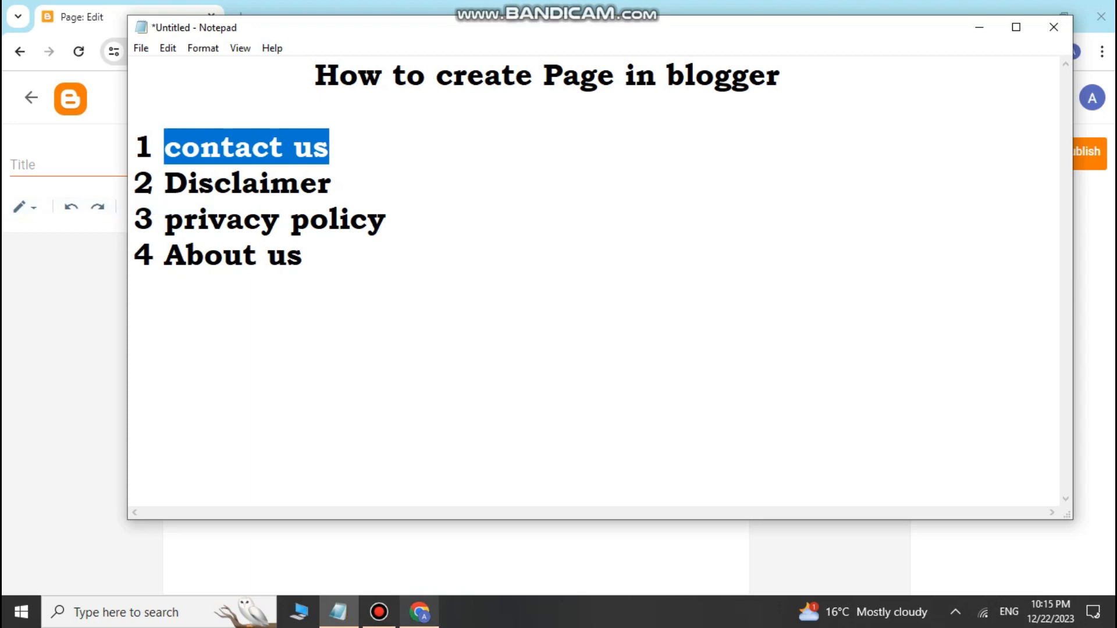
click(419, 612)
right_click(75, 172)
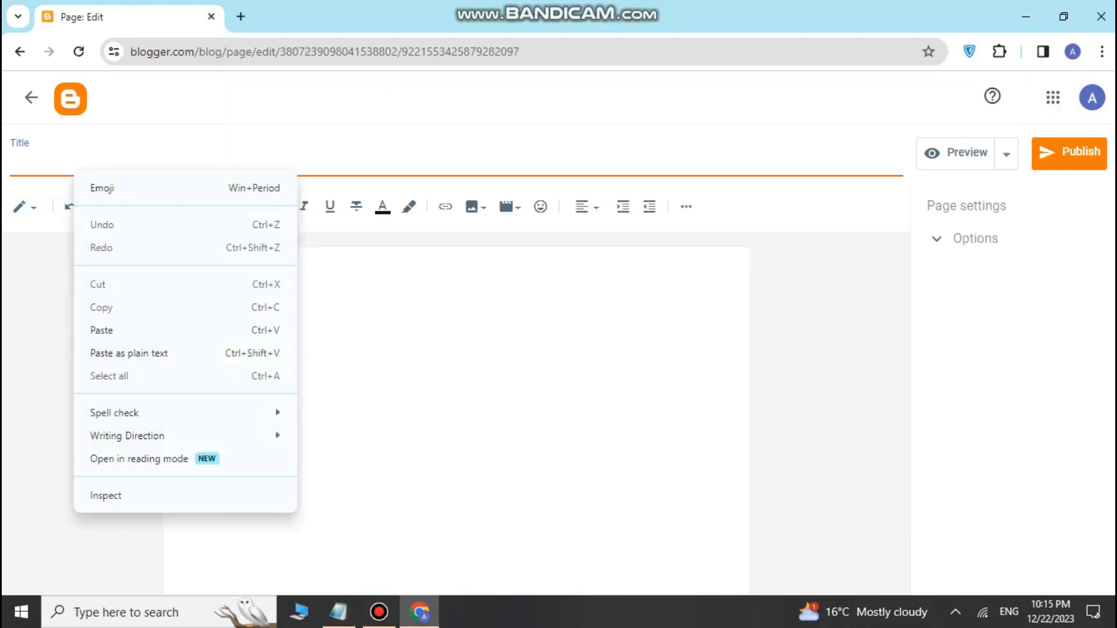
click(101, 330)
click(180, 268)
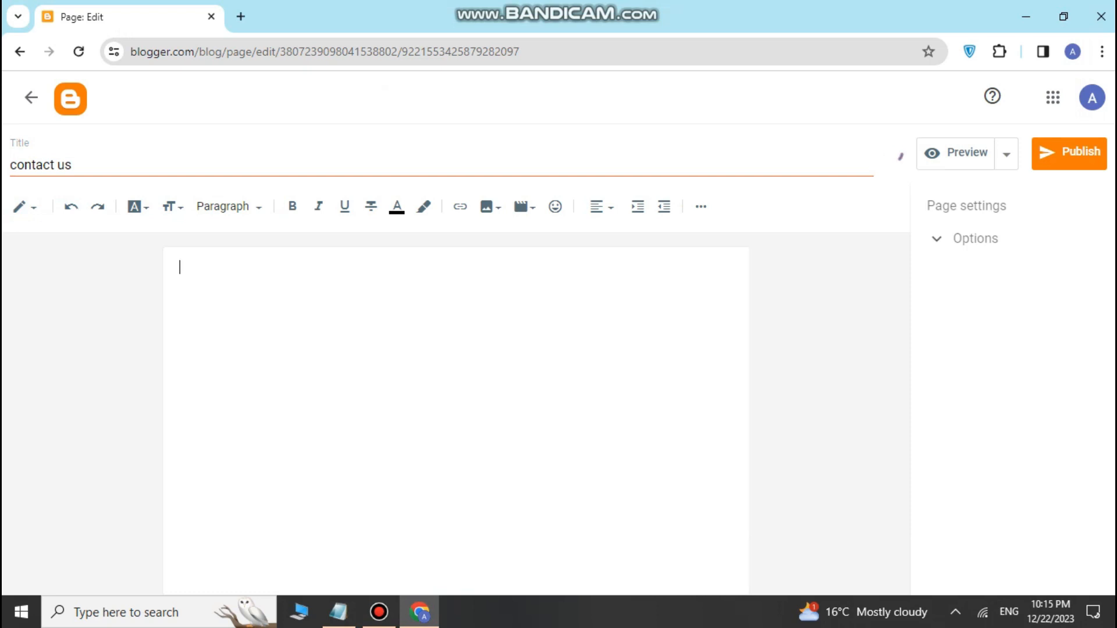
key(ctrl+t)
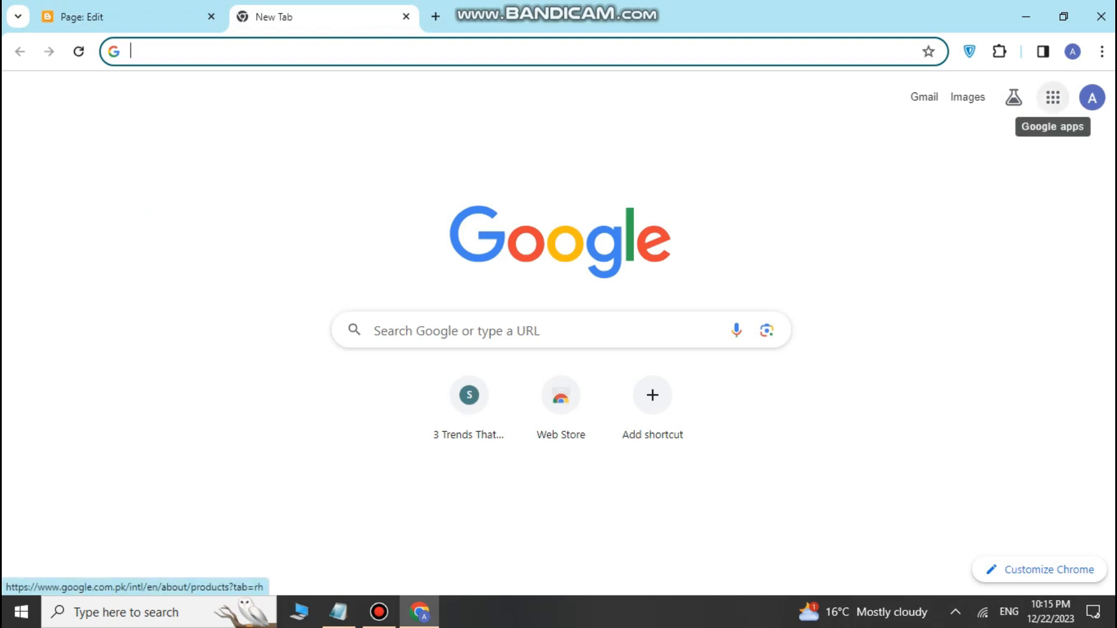
Step: Open Google Forms from the Google apps panel and bring up the Contact Information form
click(1053, 97)
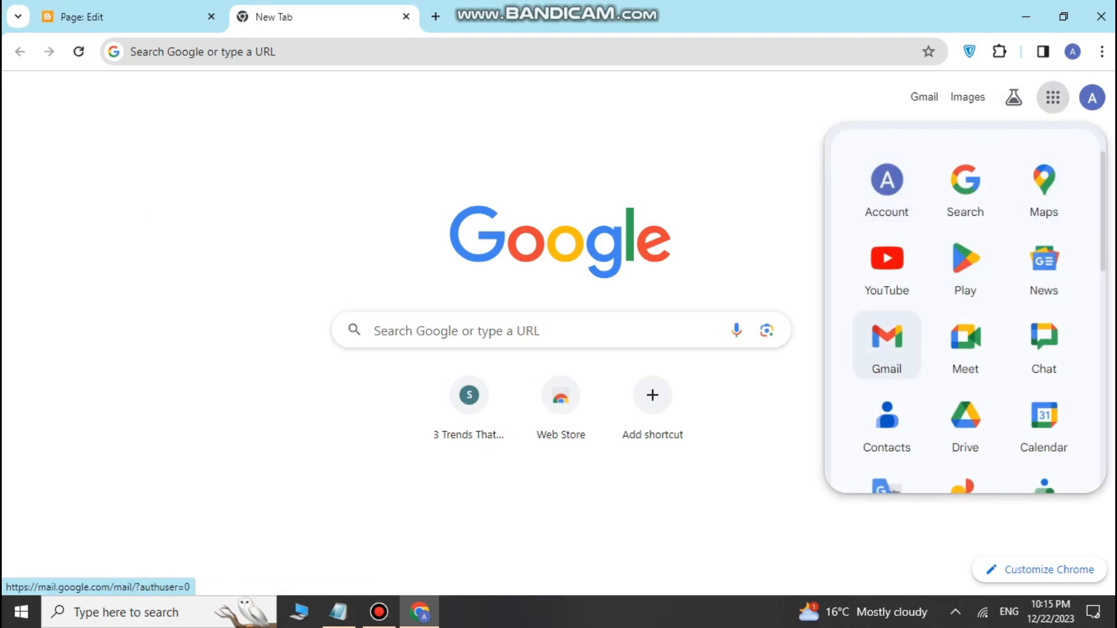
scroll(965, 250, down, 11)
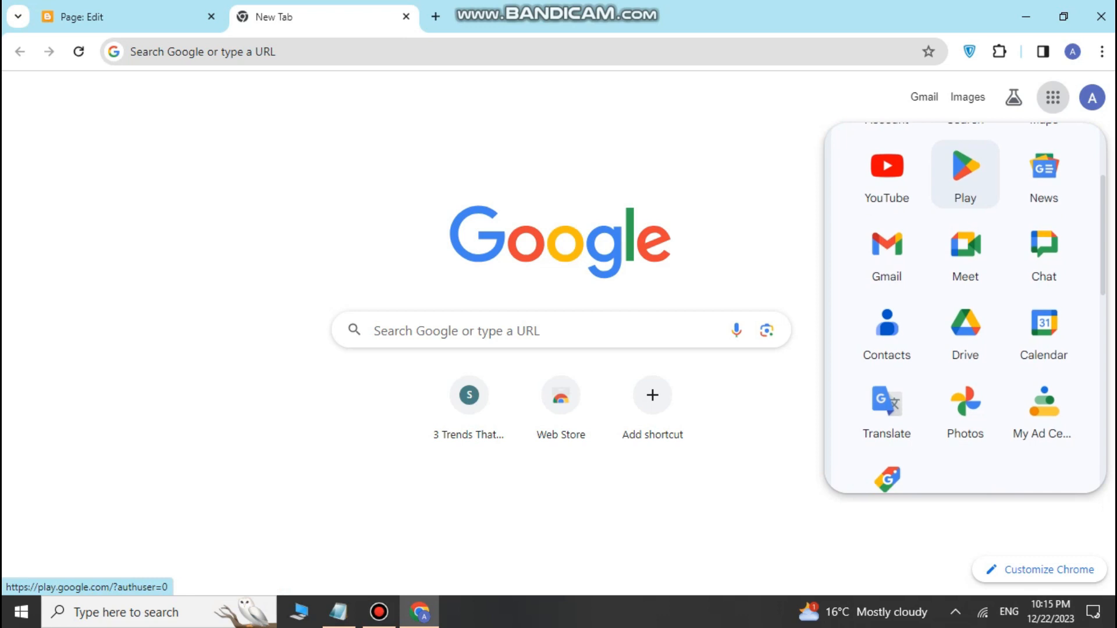
scroll(965, 250, down, 1)
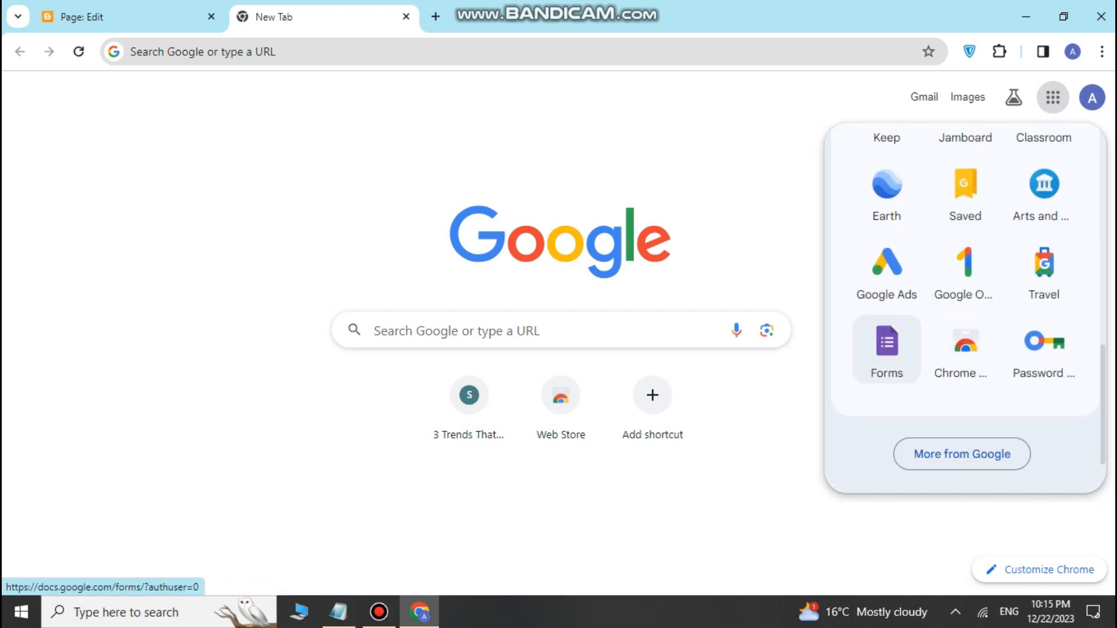
click(887, 349)
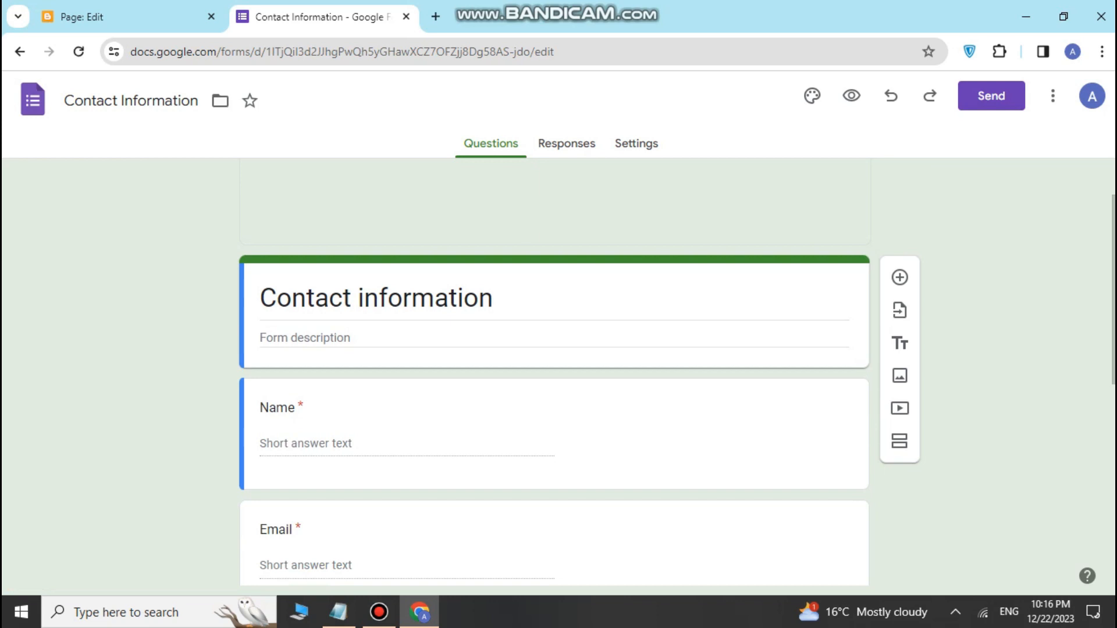
Step: Dismiss the text styling notice and change the form title to 'Contact US'
scroll(555, 372, down, 3)
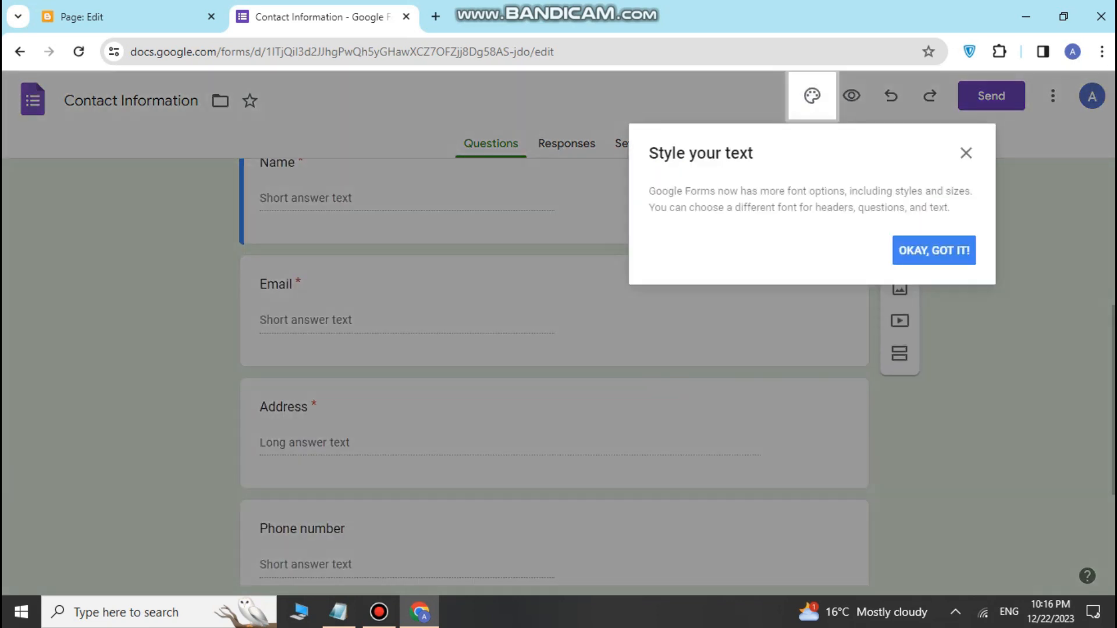
click(966, 153)
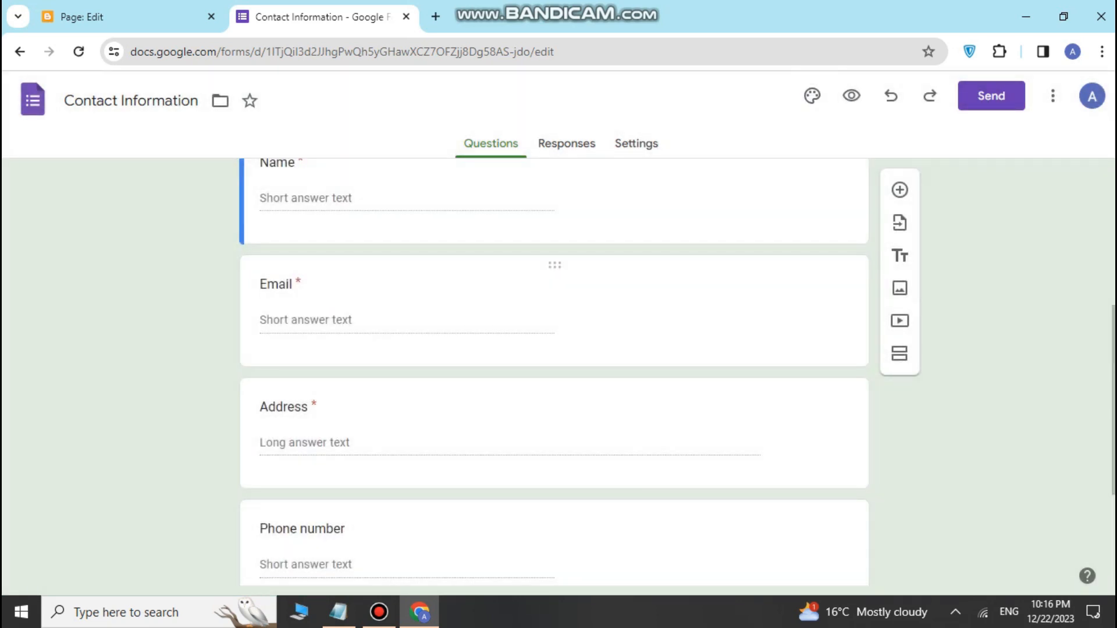
scroll(555, 372, up, 3)
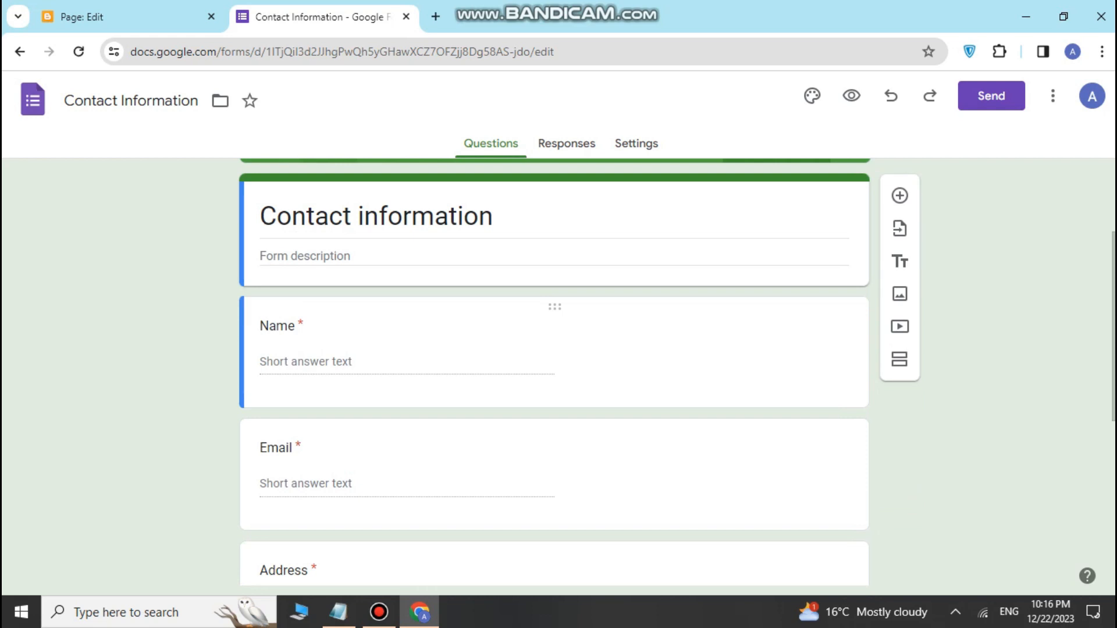
scroll(555, 373, up, 2)
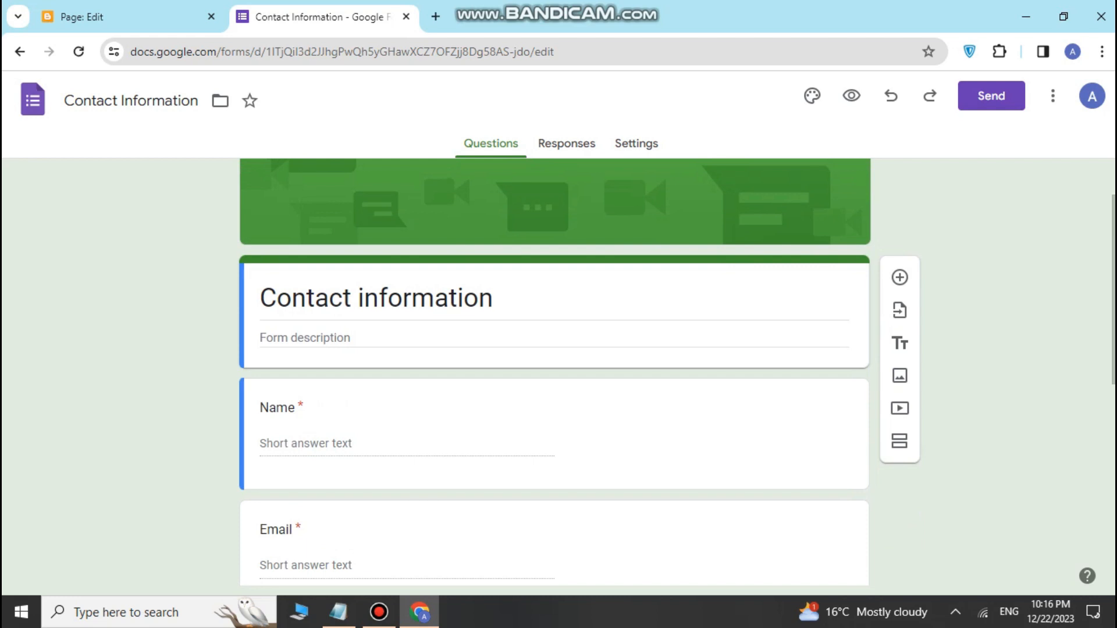
drag(358, 298, 492, 298)
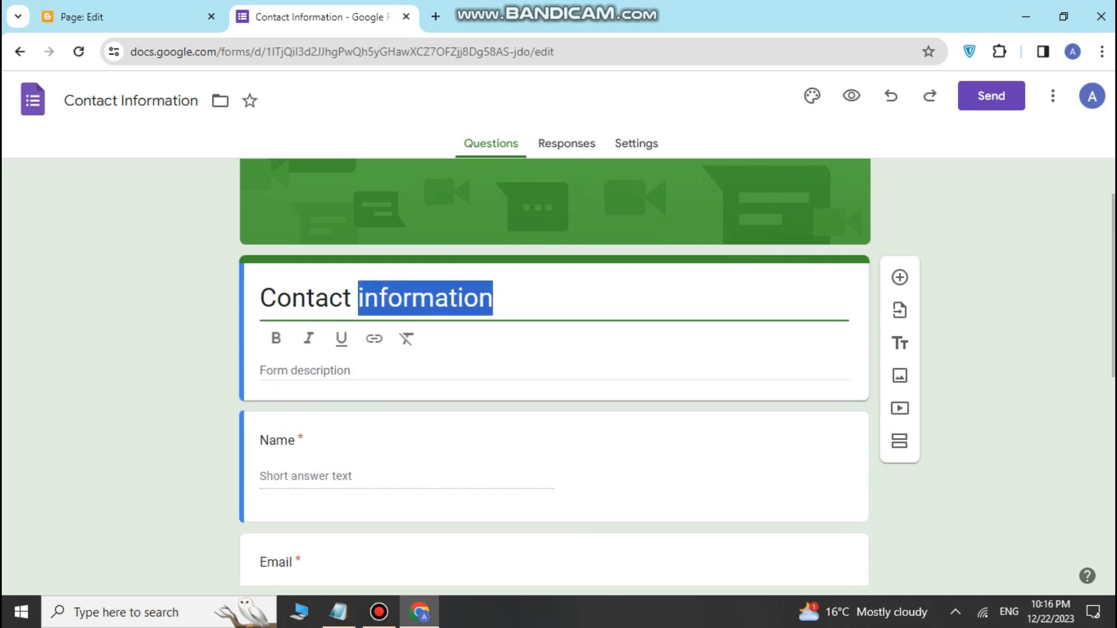
key(BackSpace)
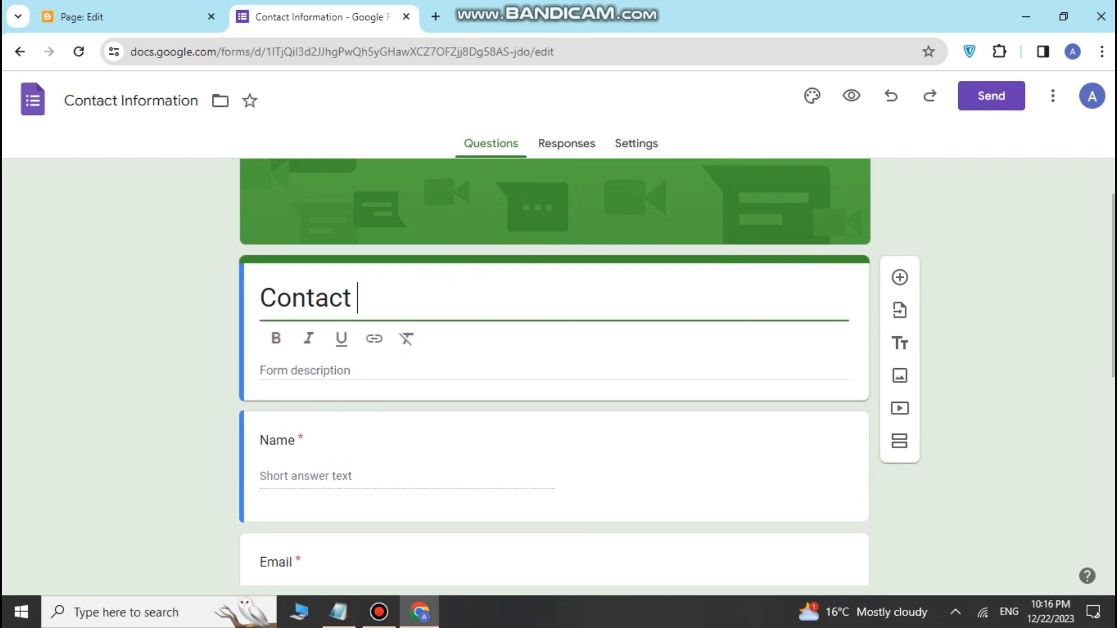
text(US)
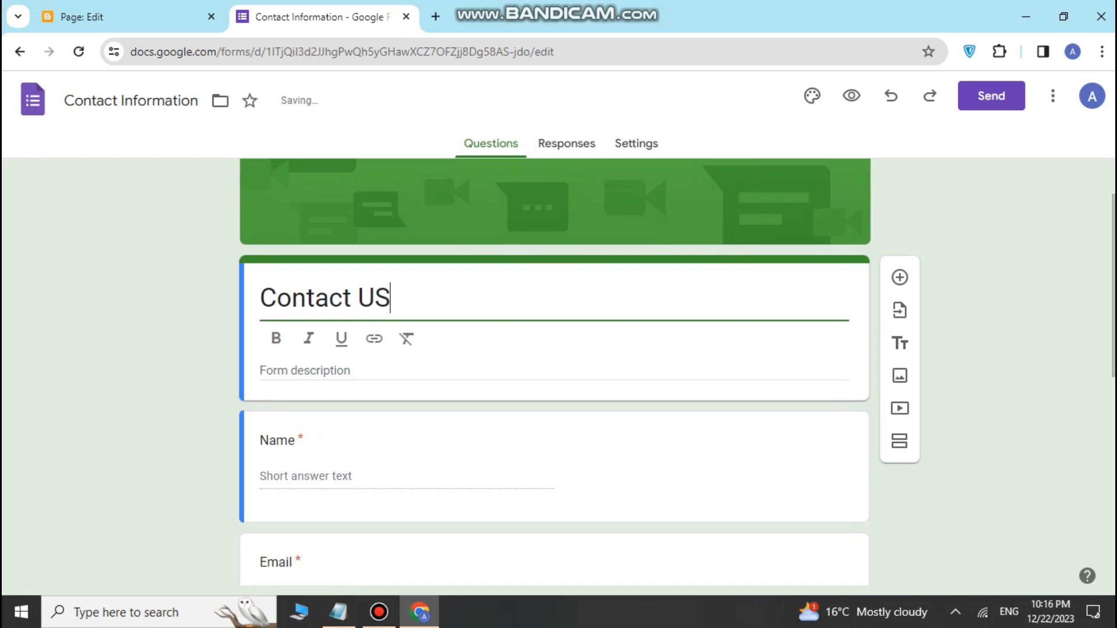
Step: Scroll through the form to check its Name, Email, Address, Phone number and Comments questions
scroll(555, 372, down, 3)
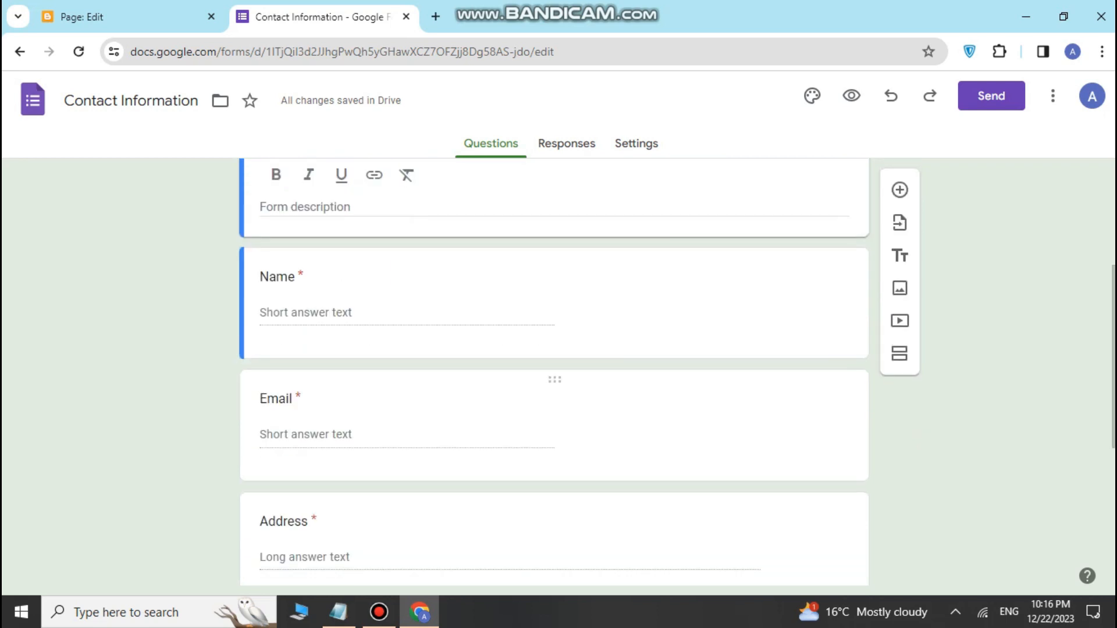
scroll(555, 373, down, 5)
scroll(554, 372, up, 4)
scroll(555, 372, up, 1)
scroll(554, 372, down, 3)
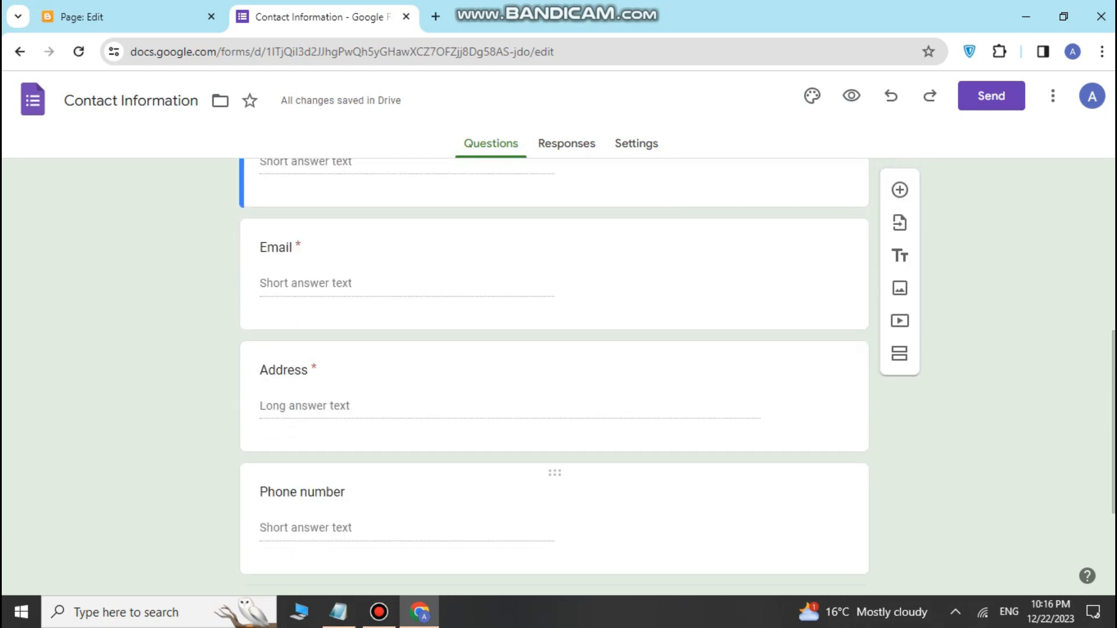
scroll(554, 372, up, 1)
scroll(554, 373, up, 1)
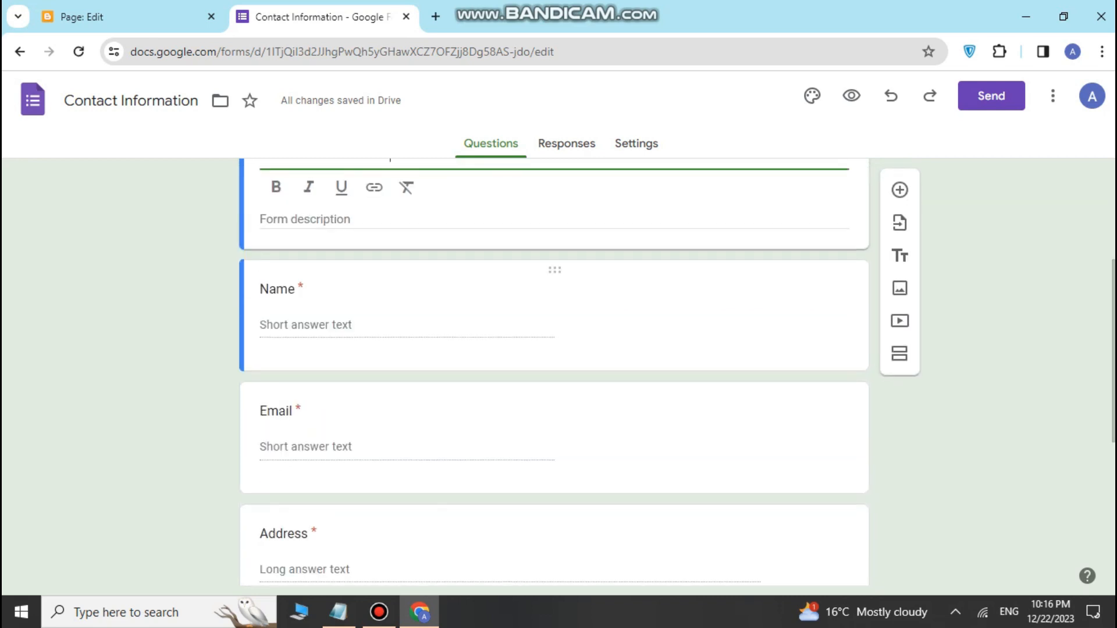
scroll(555, 372, down, 1)
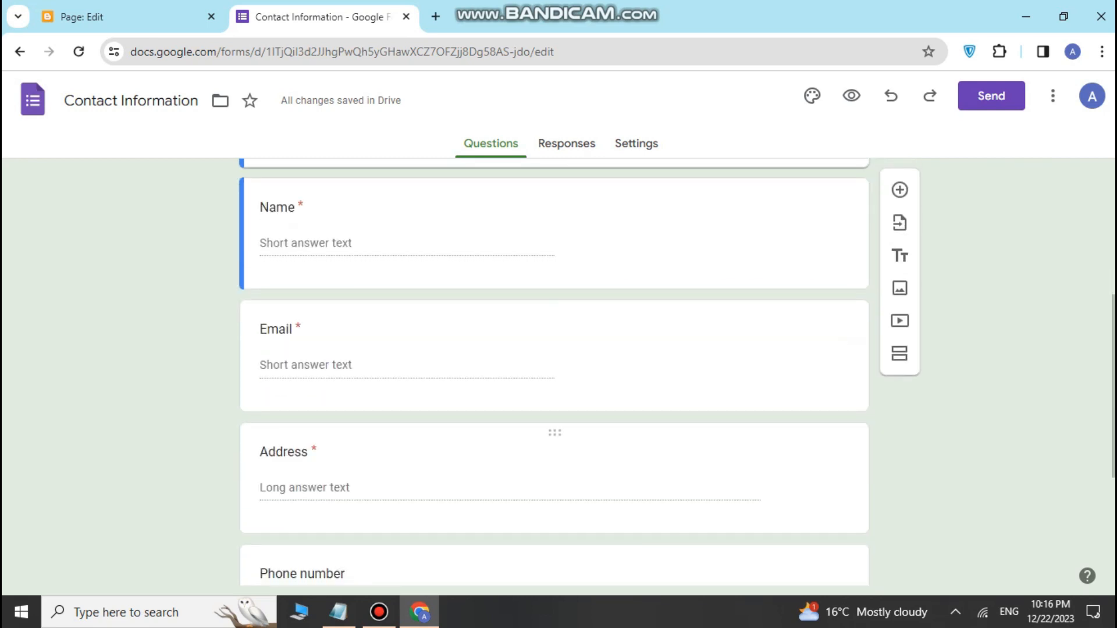
scroll(554, 373, down, 1)
scroll(554, 373, down, 2)
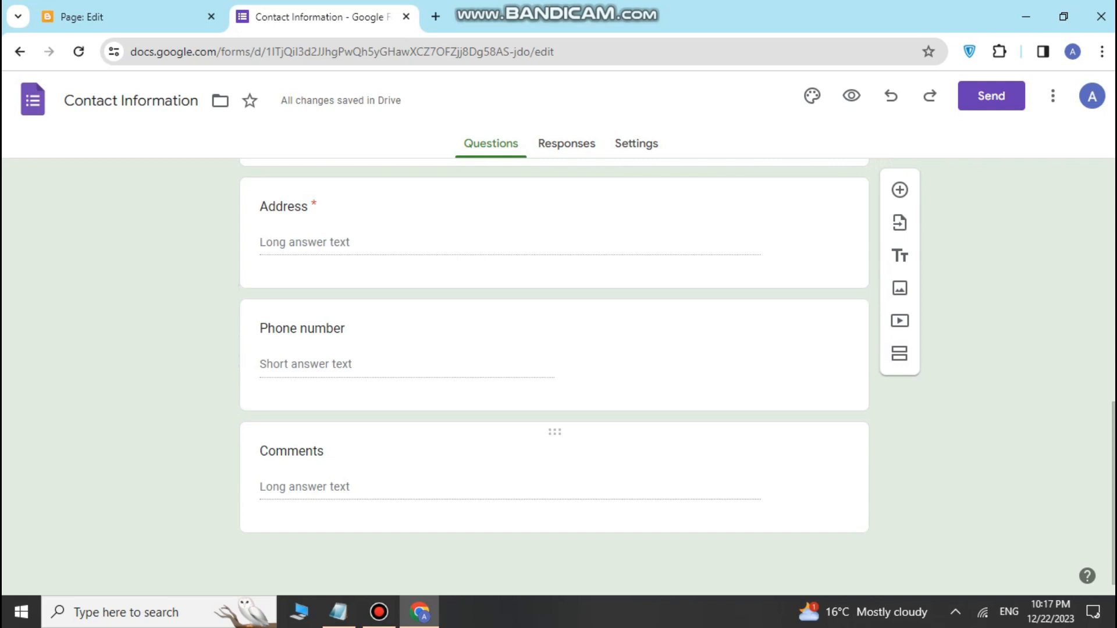
scroll(554, 373, up, 5)
scroll(554, 373, down, 5)
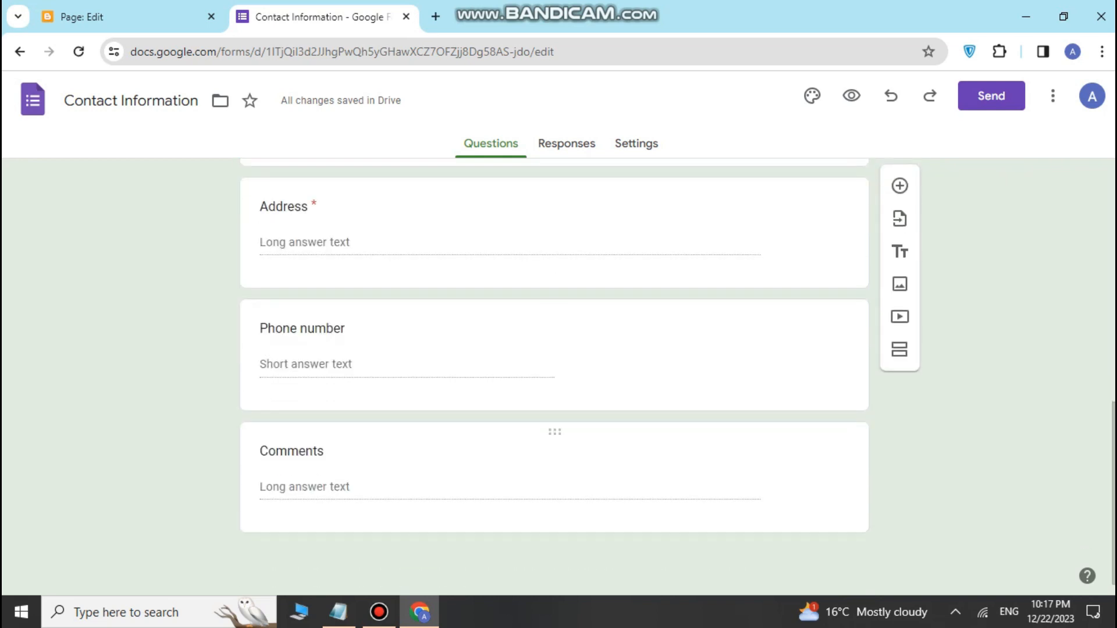
scroll(555, 373, up, 5)
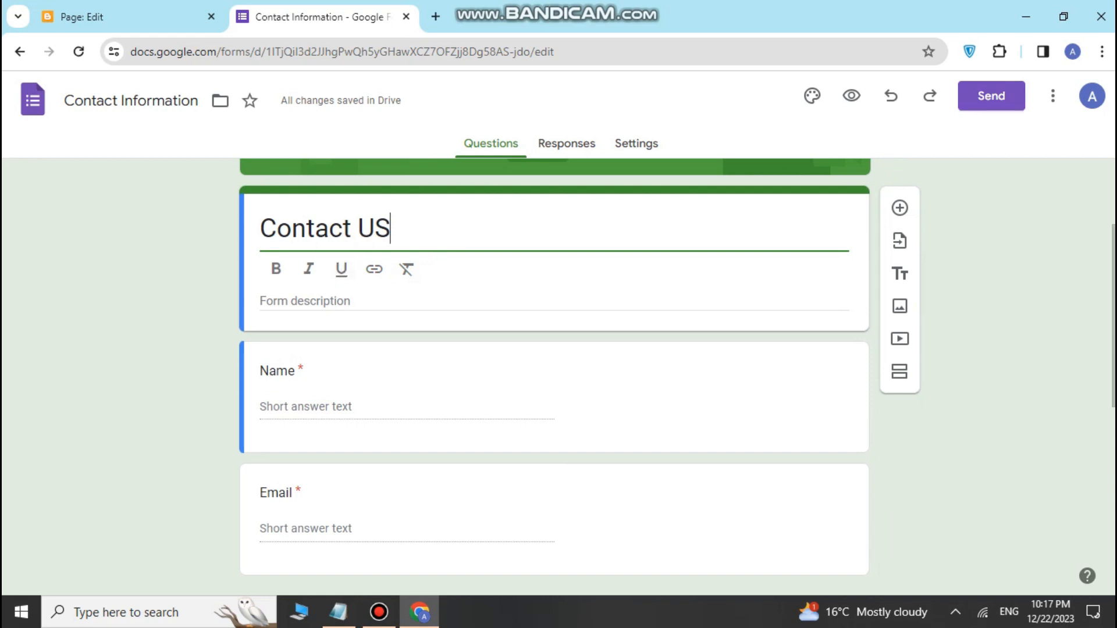
Step: Copy the Contact US form's 640×959 embed HTML code and switch back to Blogger's editor
click(992, 96)
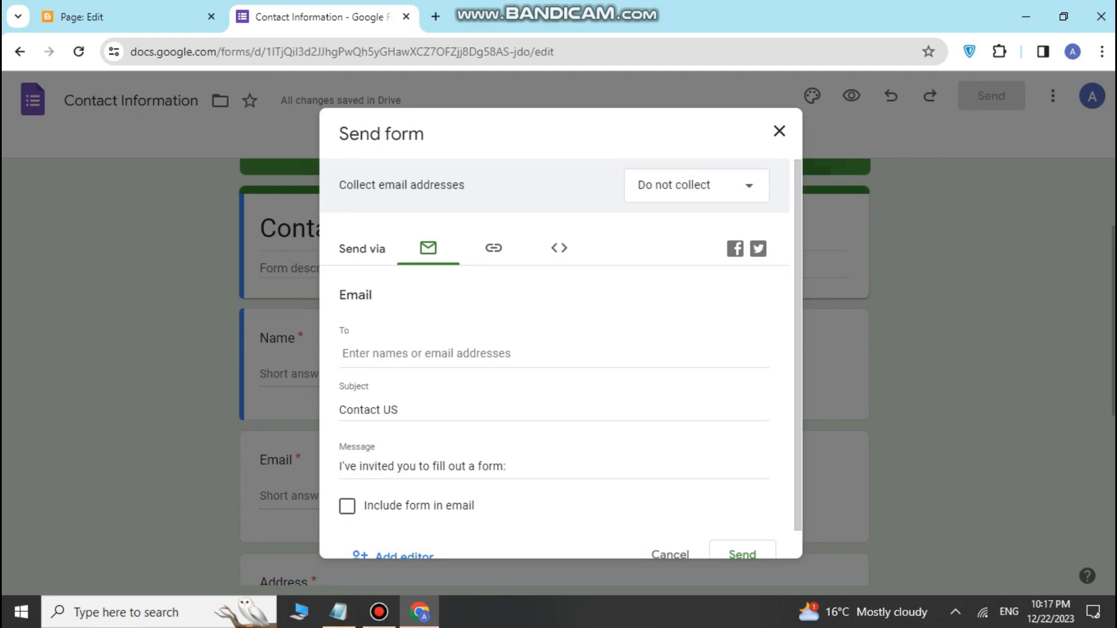
click(559, 248)
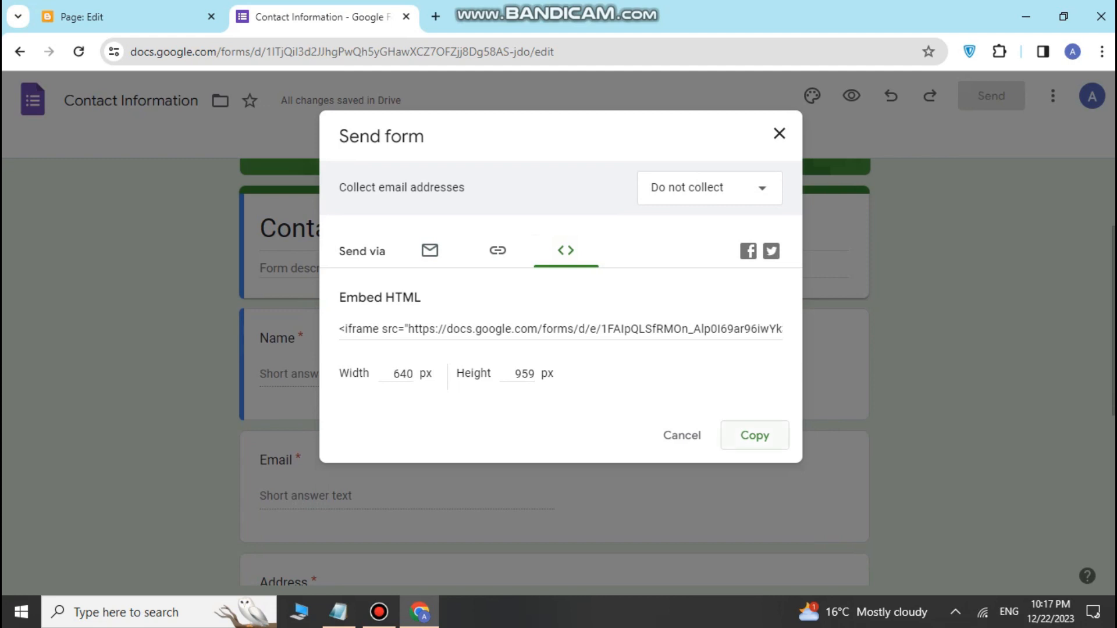
click(754, 435)
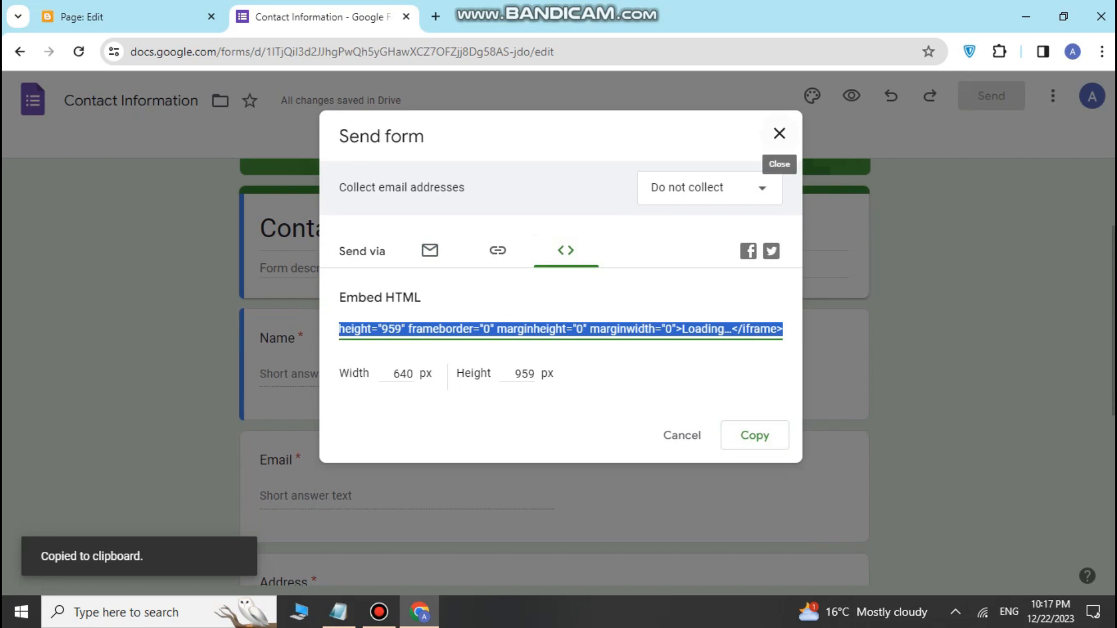
click(780, 133)
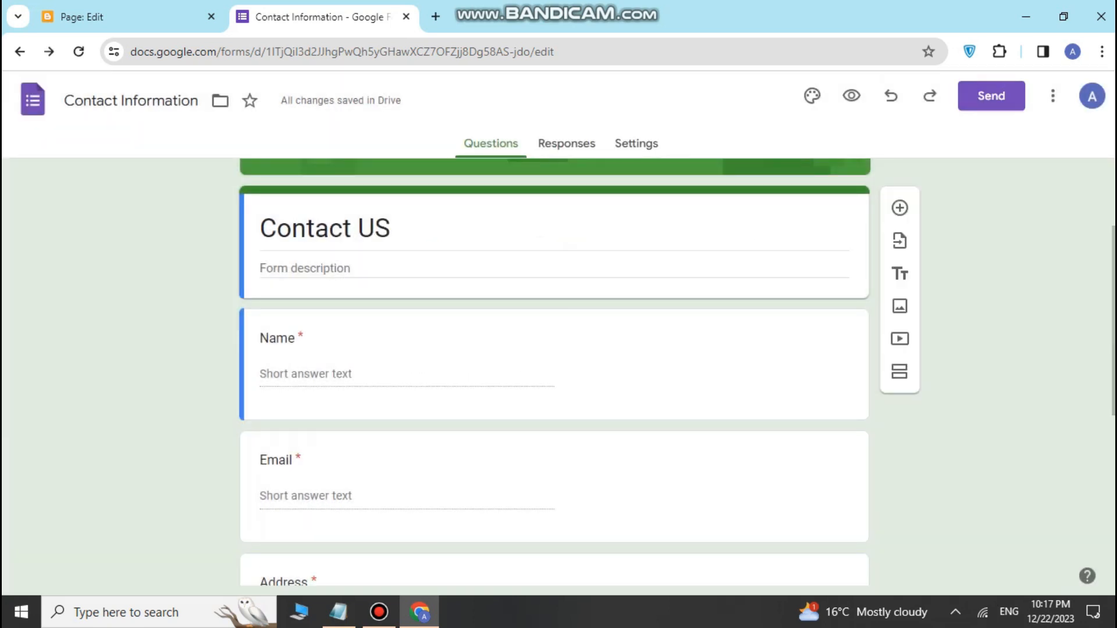
click(991, 96)
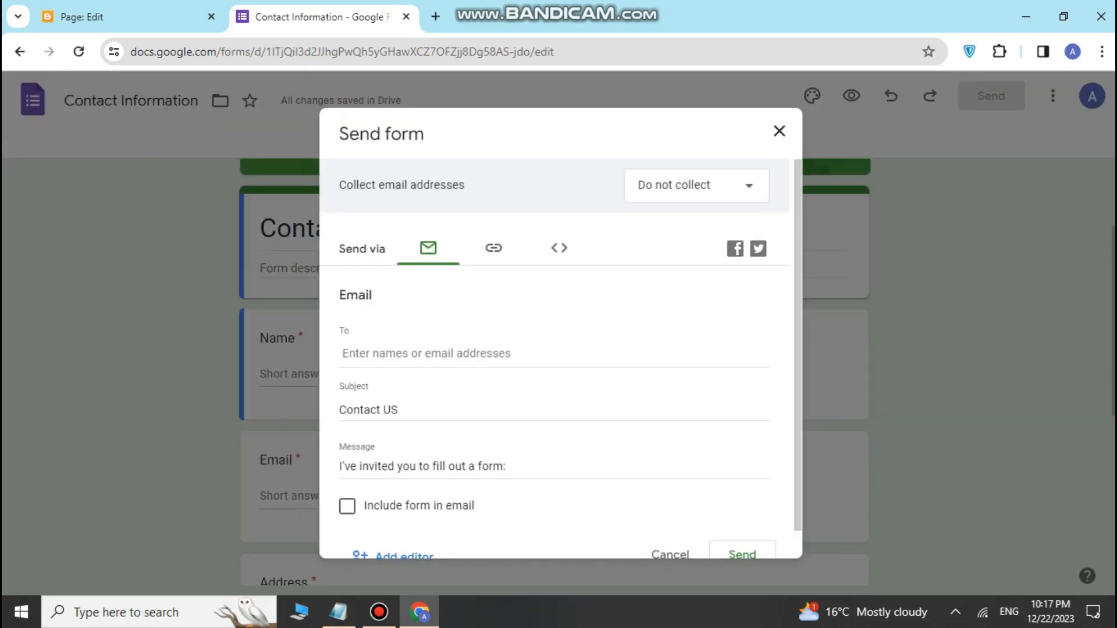
click(559, 248)
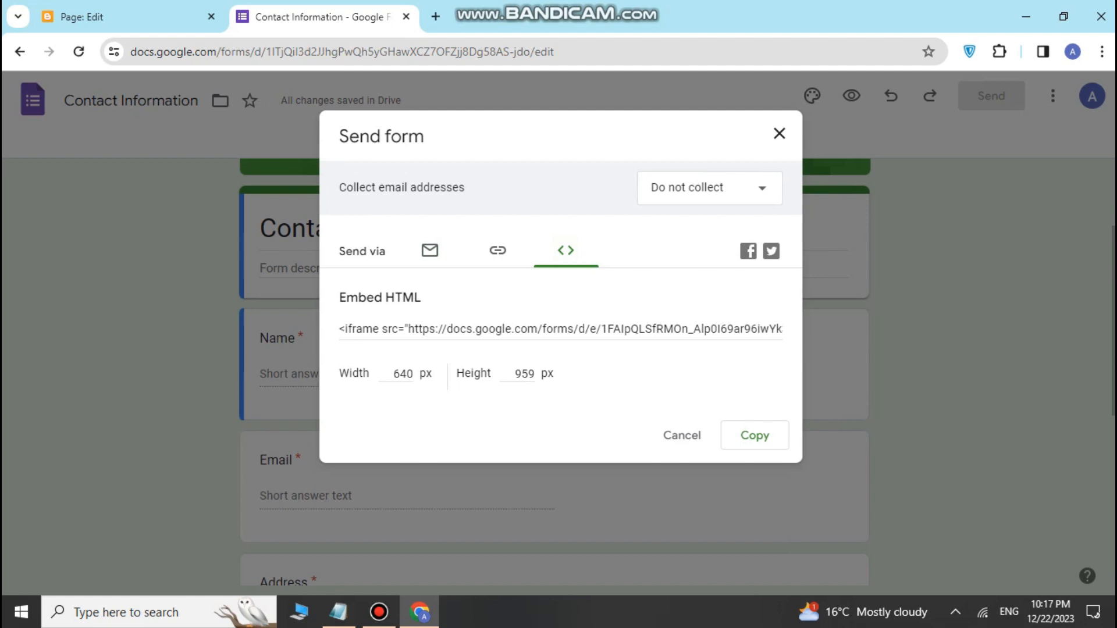
click(754, 435)
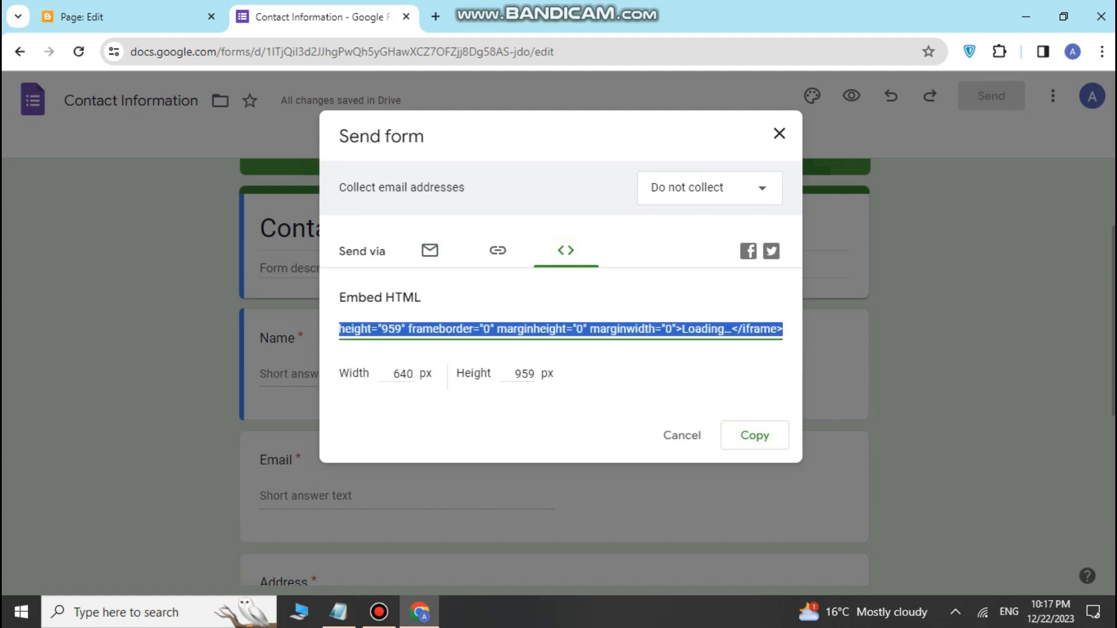
click(119, 17)
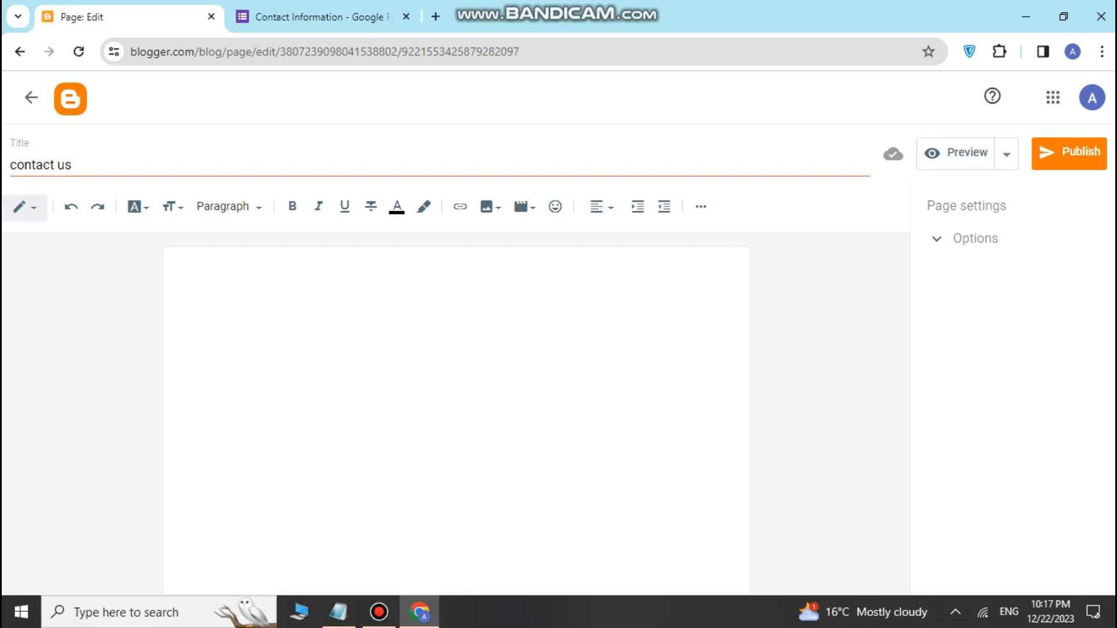
Step: Switch the contact us page to HTML view and paste the Google Forms iframe code
click(24, 206)
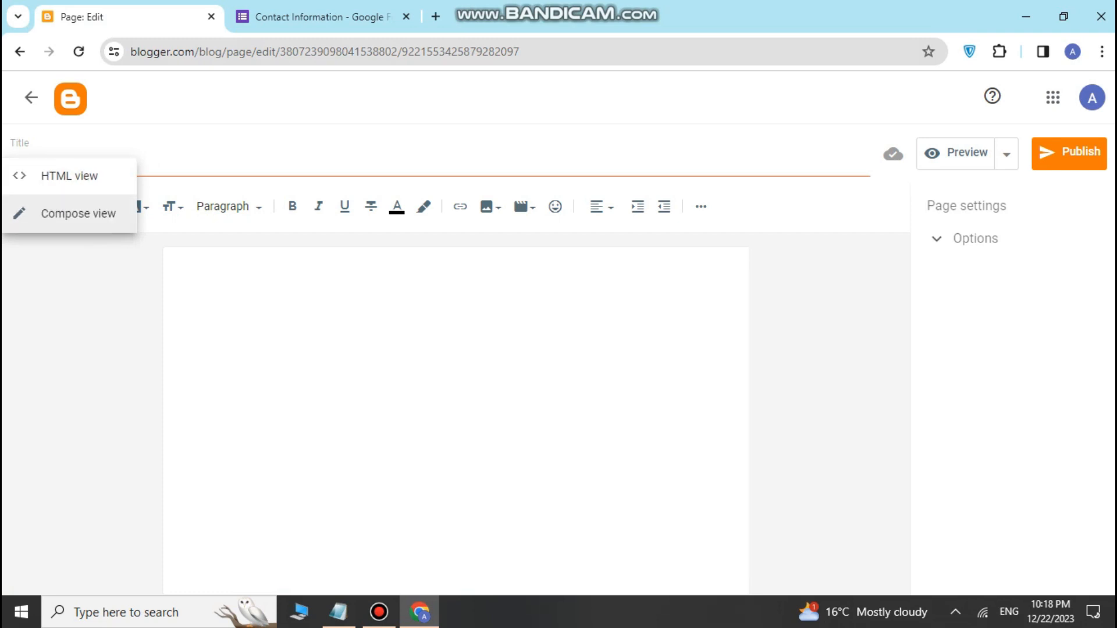
click(78, 214)
text(GIGH)
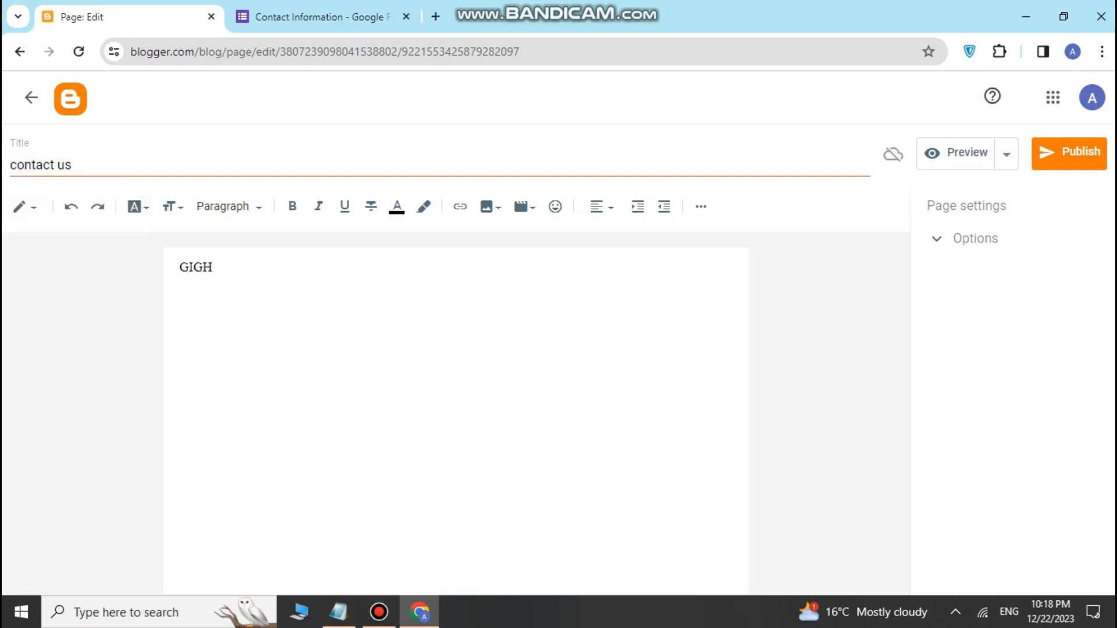
key(BackSpace)
key(BackSpace)
key(BackSpace)
key(BackSpace)
click(24, 207)
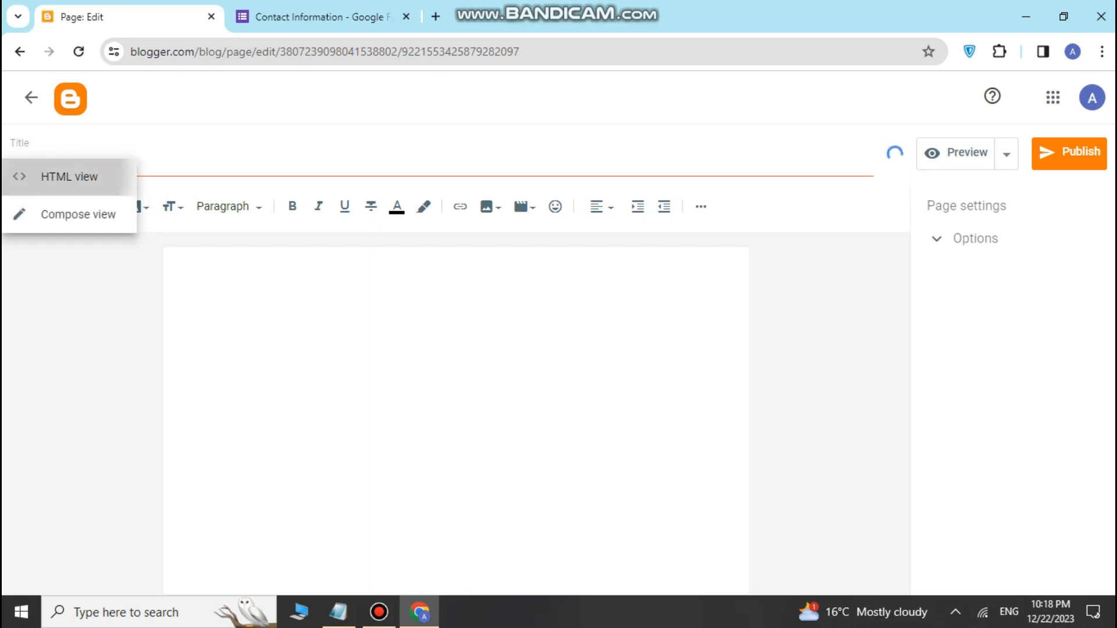
click(69, 176)
right_click(116, 244)
click(144, 399)
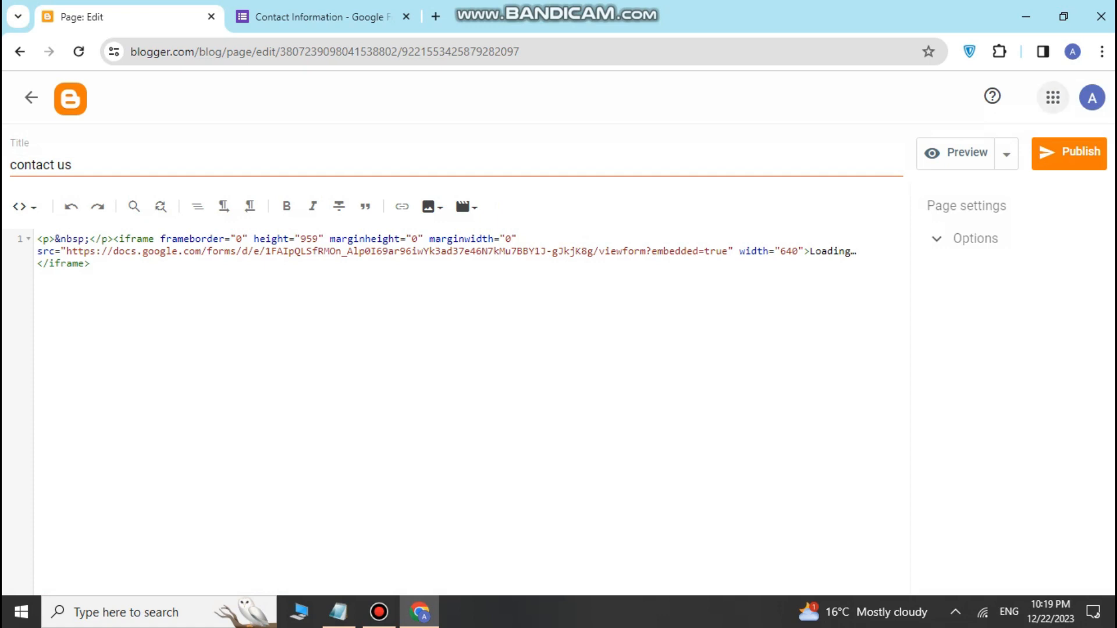
Step: Publish the contact us page and confirm it in the Publish page dialog
click(1070, 153)
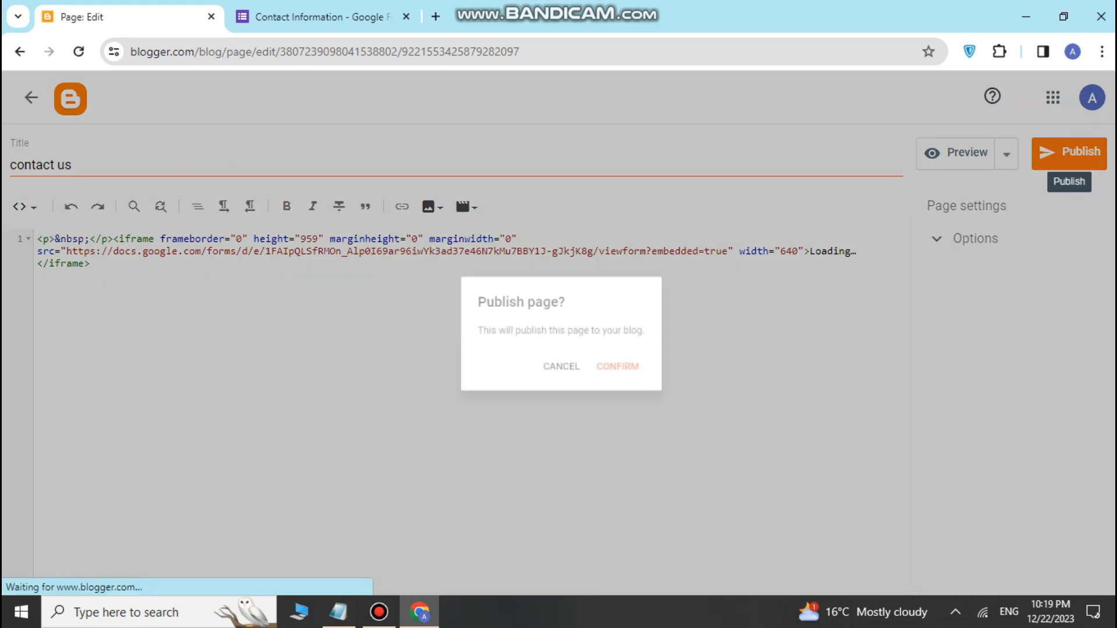
click(622, 369)
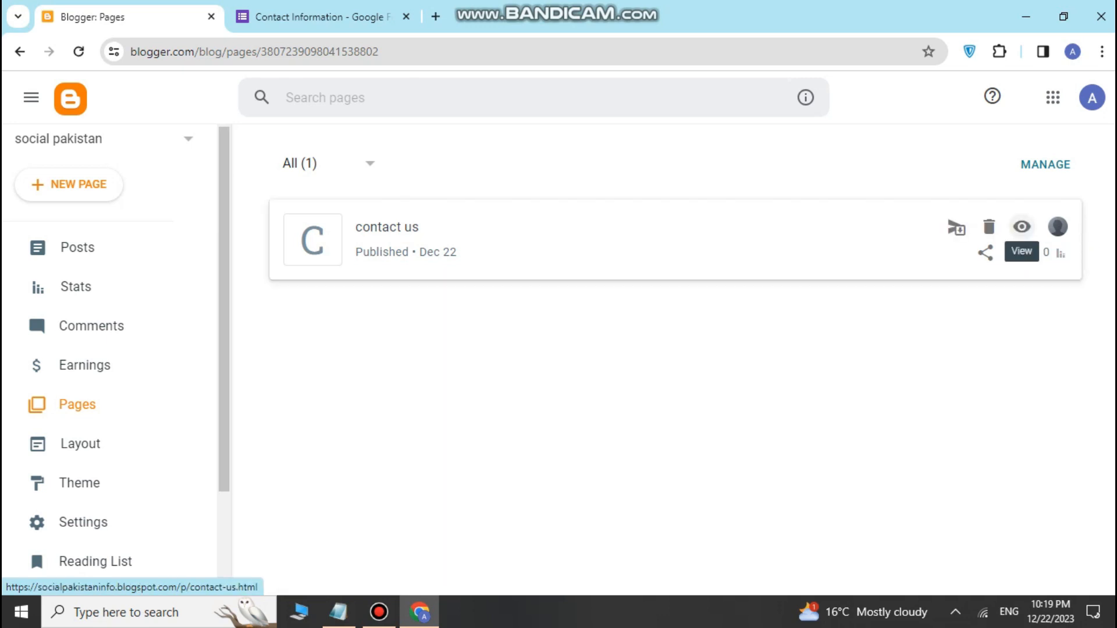
Step: View the live contact us page and scroll through the embedded Contact US form
click(1022, 227)
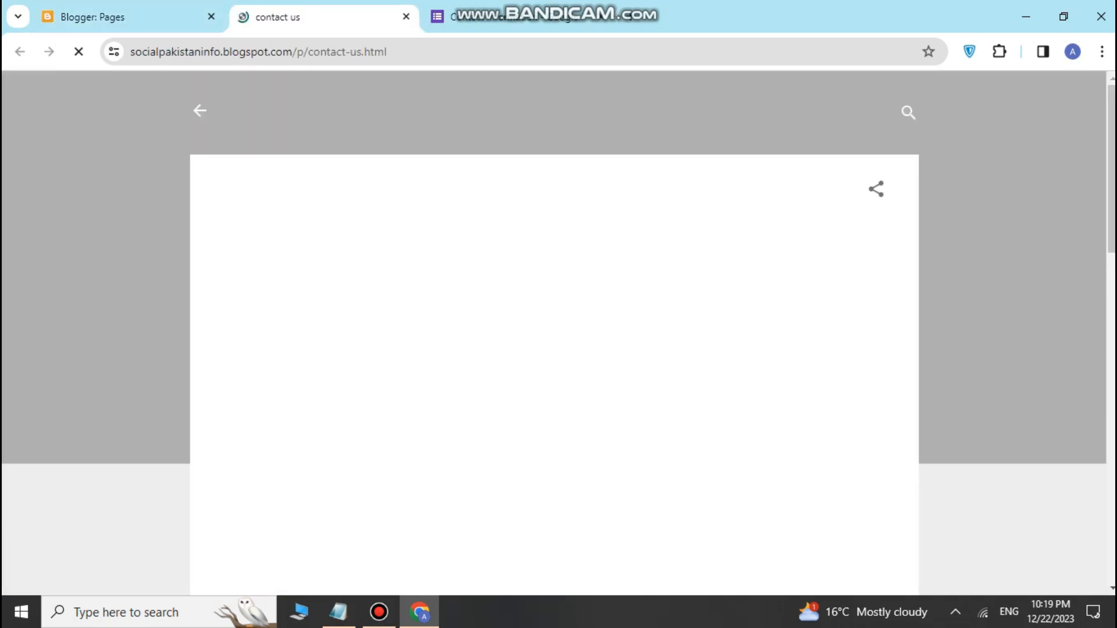
scroll(494, 425, down, 2)
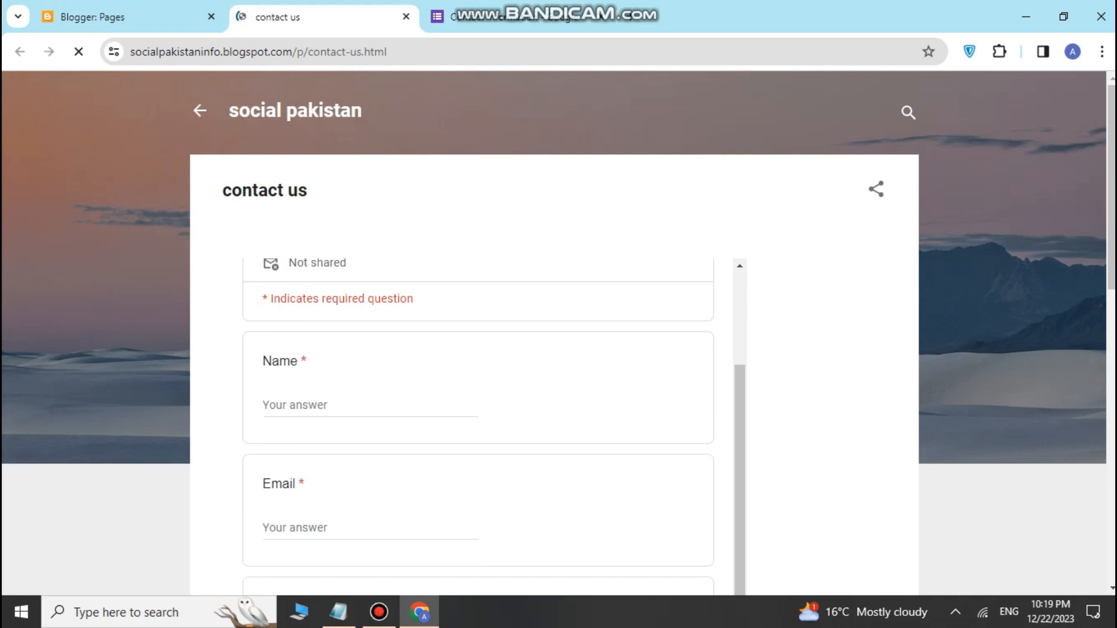
scroll(494, 425, down, 7)
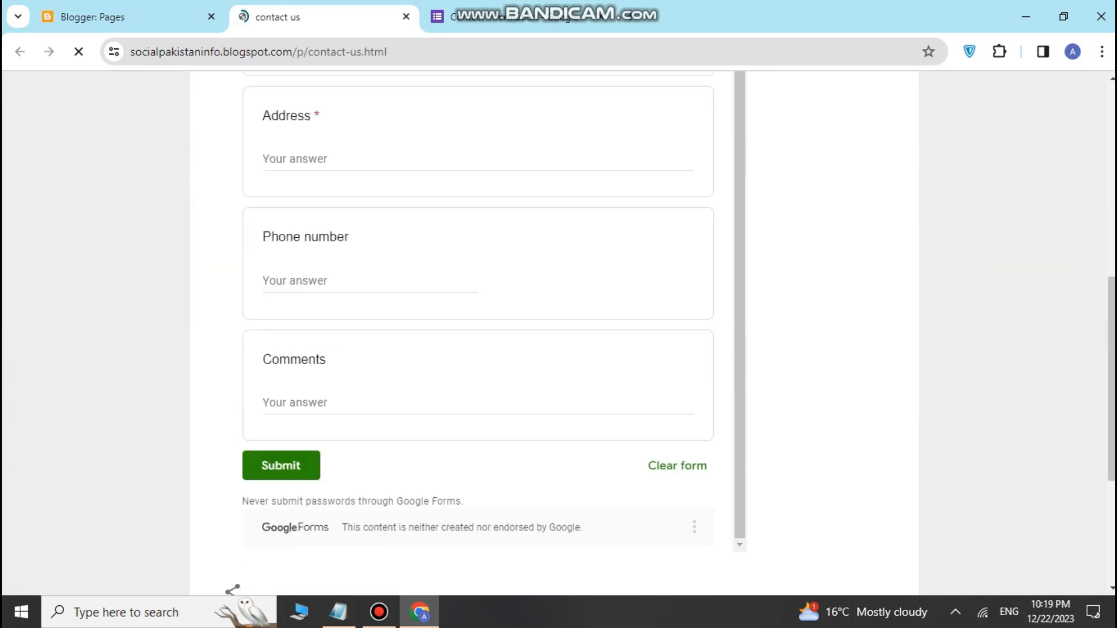
scroll(494, 424, up, 3)
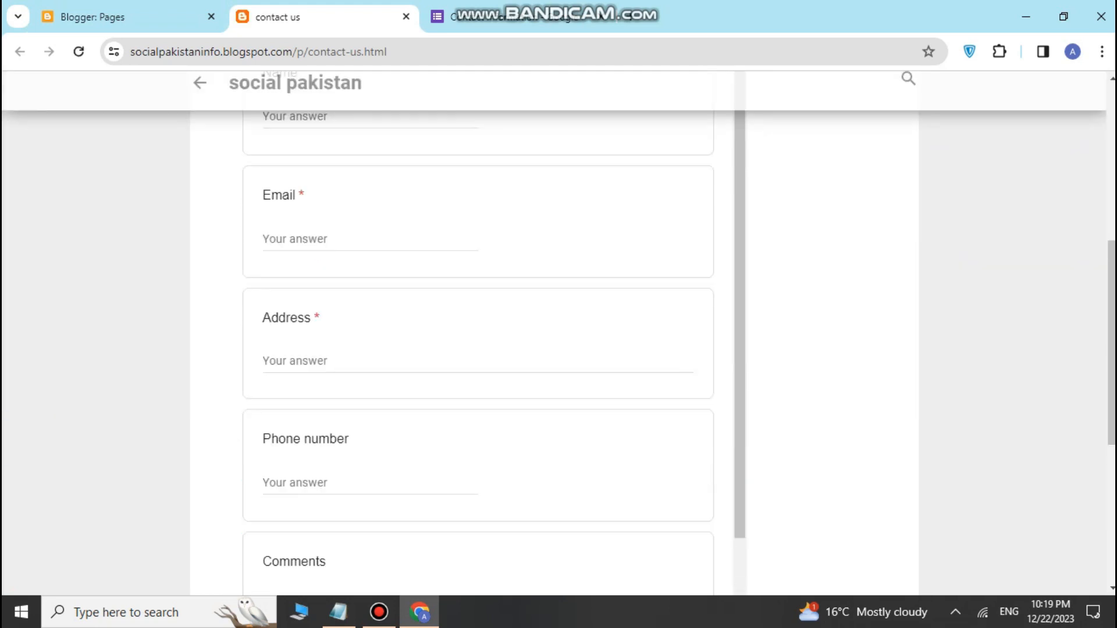
scroll(494, 424, up, 1)
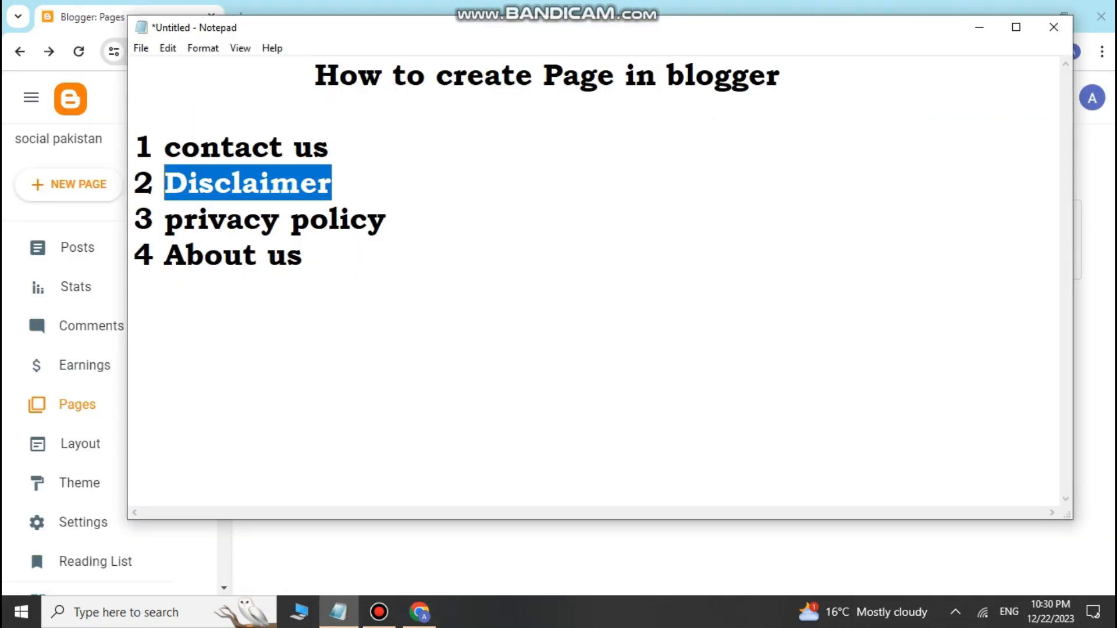
Step: Copy the word Disclaimer from the Notepad list and return to Blogger's Pages list
right_click(220, 187)
click(42, 239)
click(419, 612)
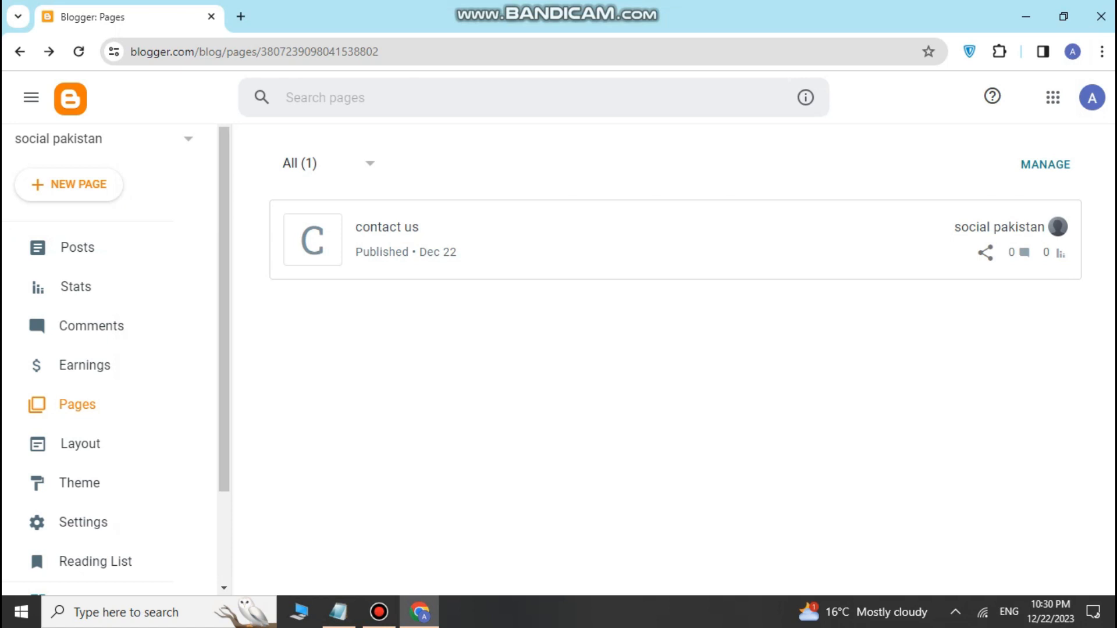
Step: Create a new page with the pasted title 'Disclaimer', then open a fresh browser tab
click(69, 184)
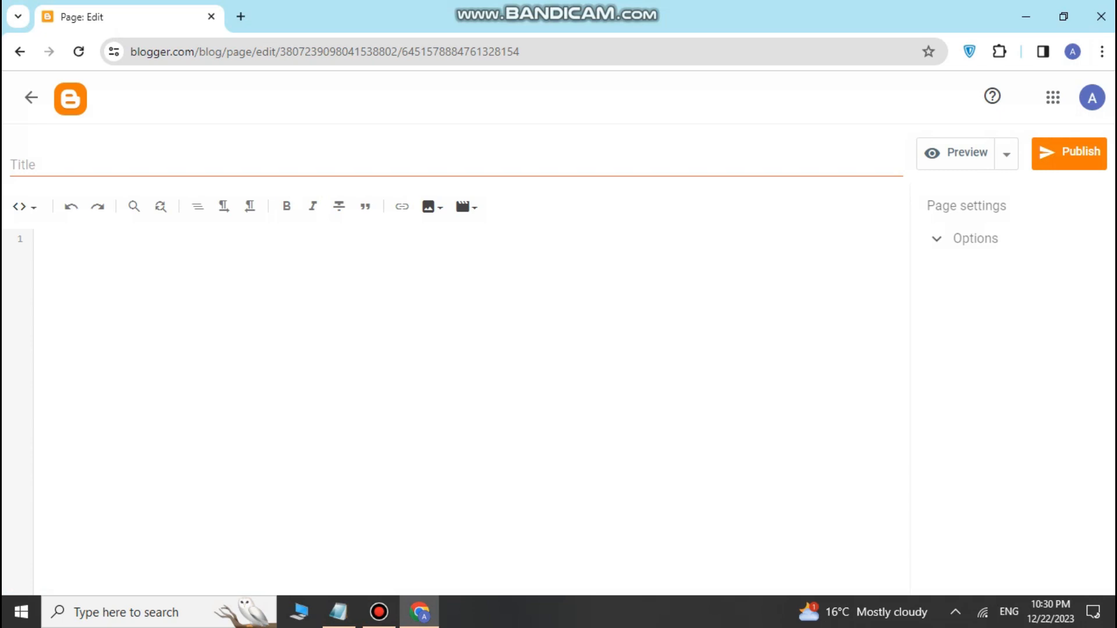
click(49, 166)
right_click(49, 166)
click(77, 318)
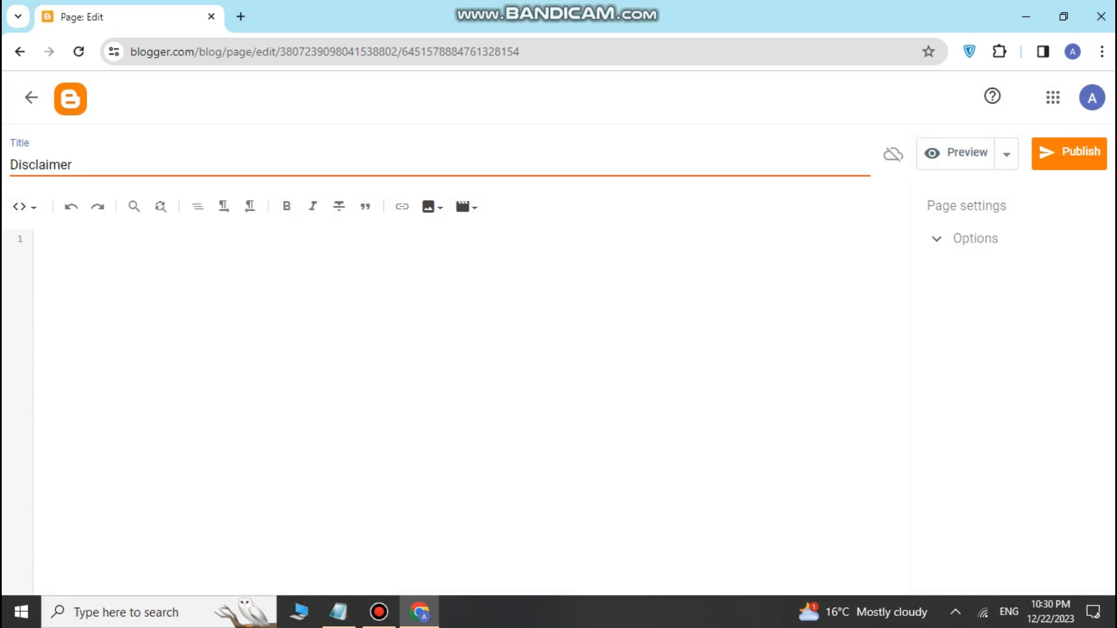
click(39, 239)
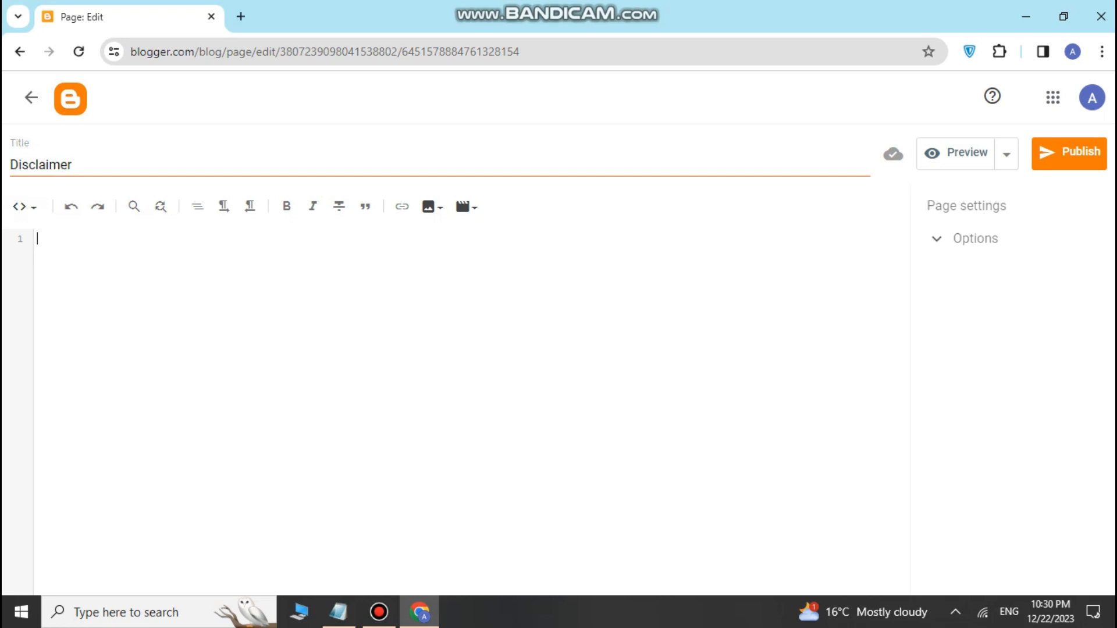
click(241, 17)
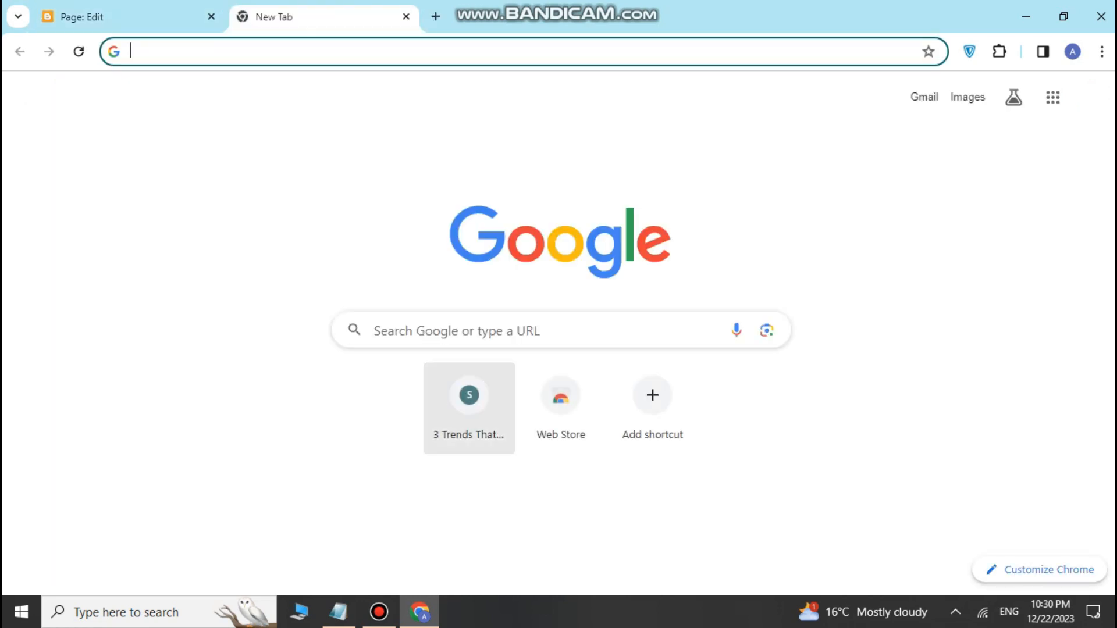
Step: Search Google for 'disclaimer generator' and open the disclaimergenerator.net result
click(457, 331)
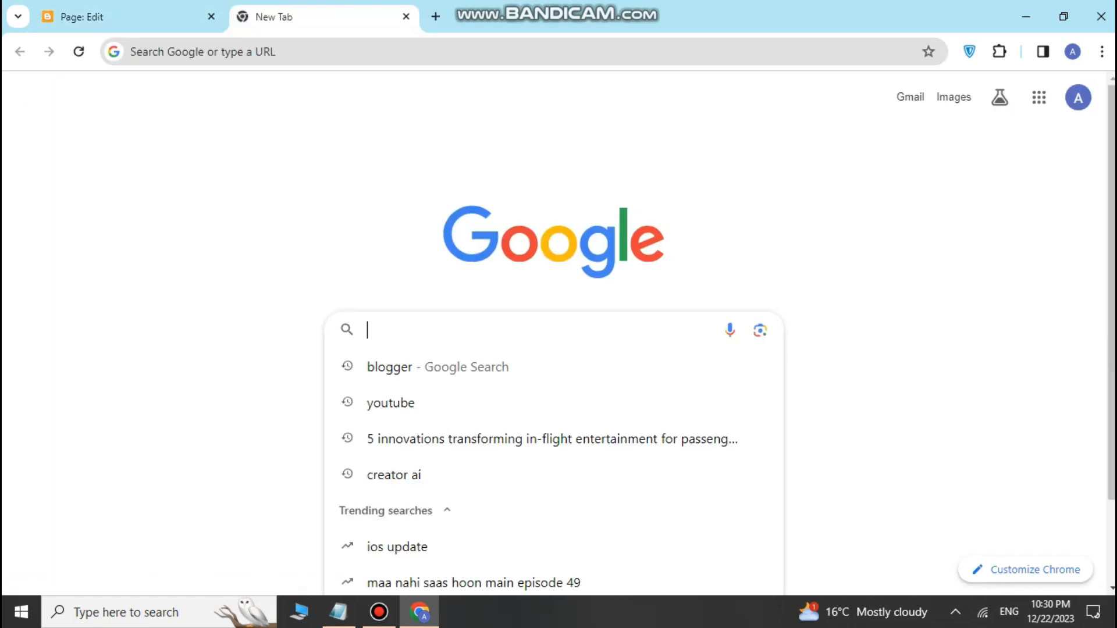
text(DIS)
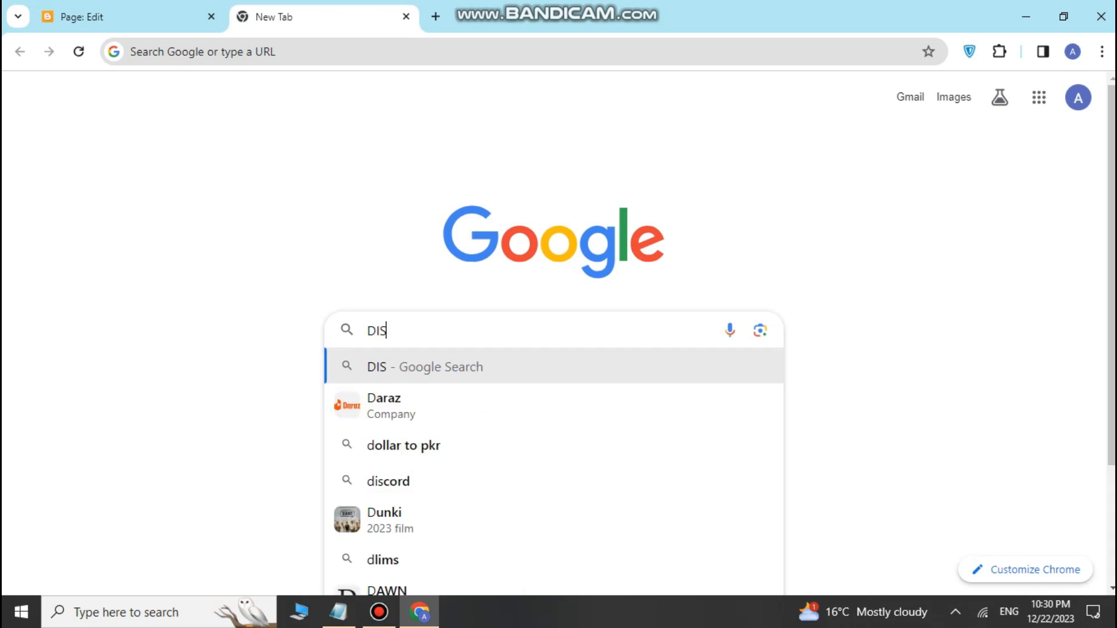
text(CLA)
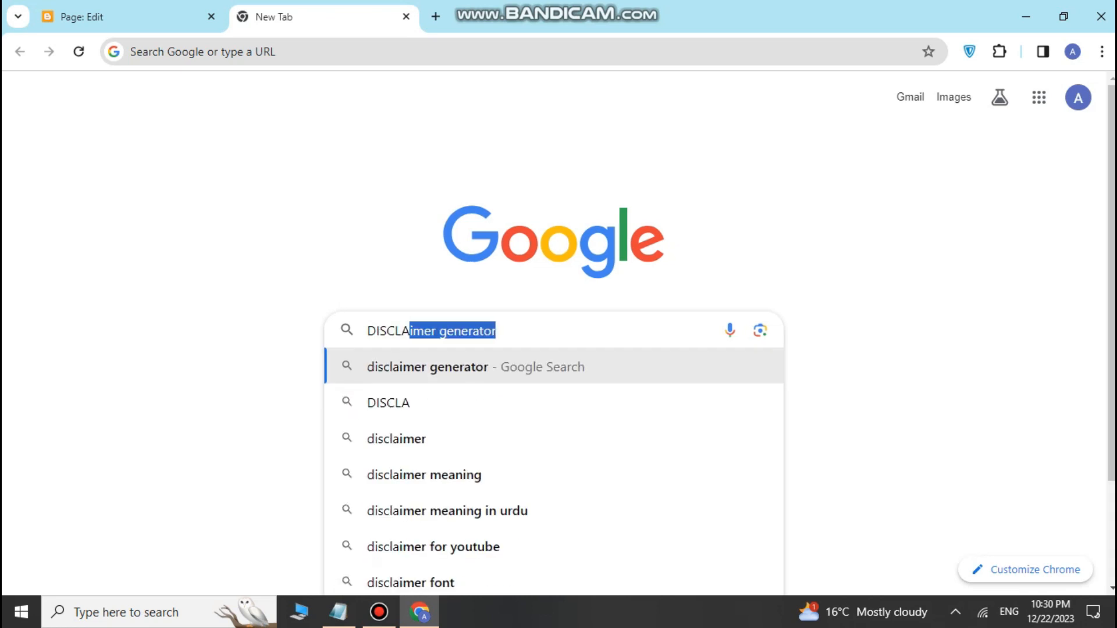
key(Return)
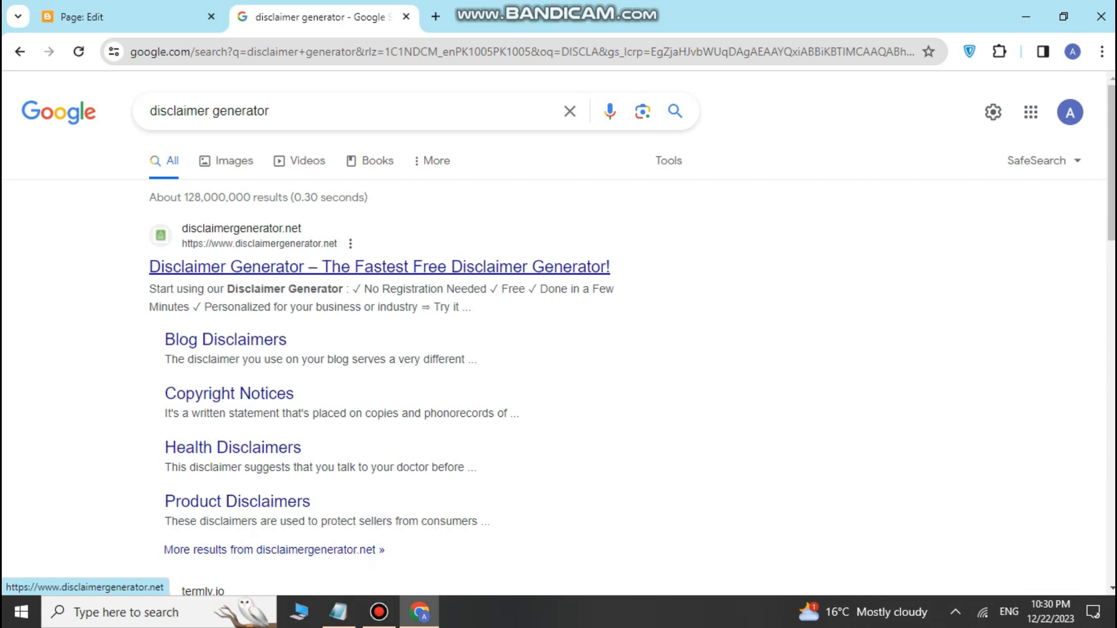
click(380, 267)
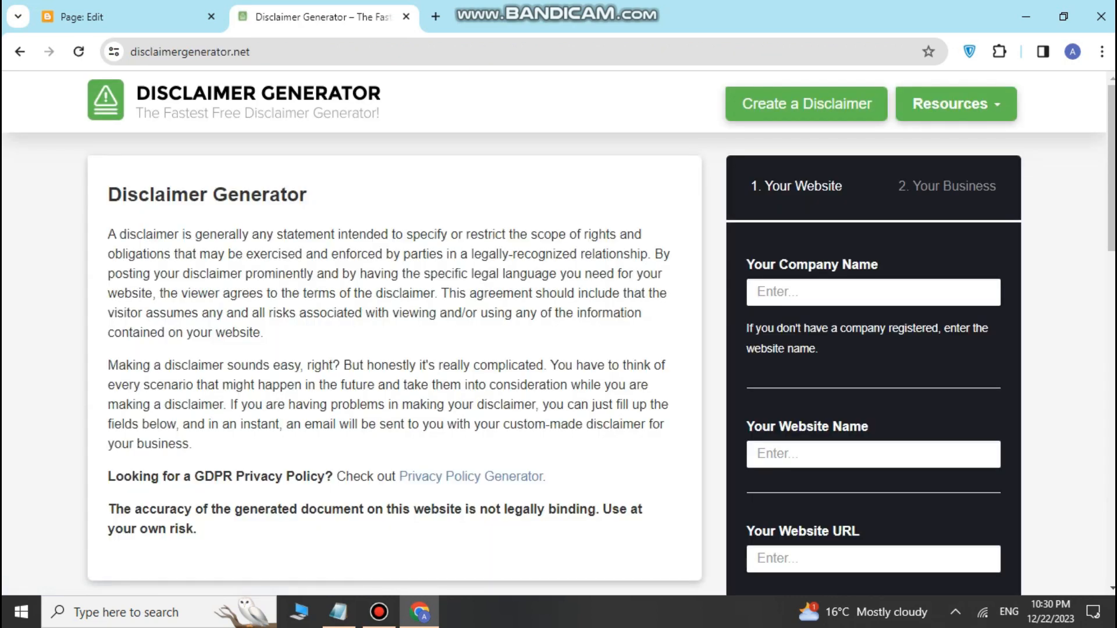
Step: Enter SOCIAL PAKISTAN as the company name and copy it into Website Name
click(873, 292)
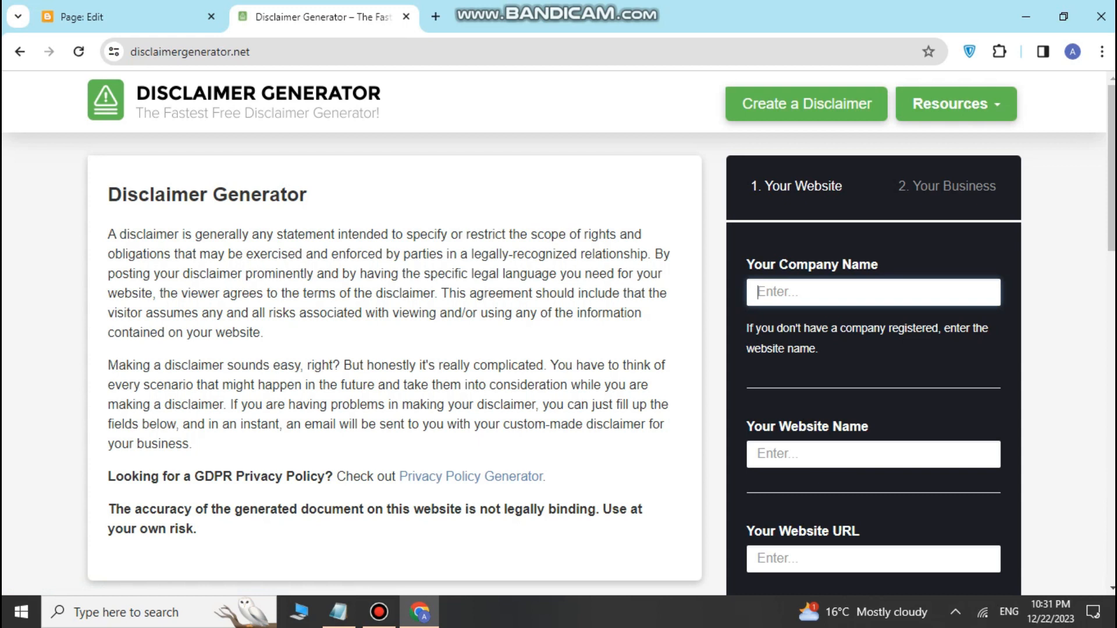
text(SOC)
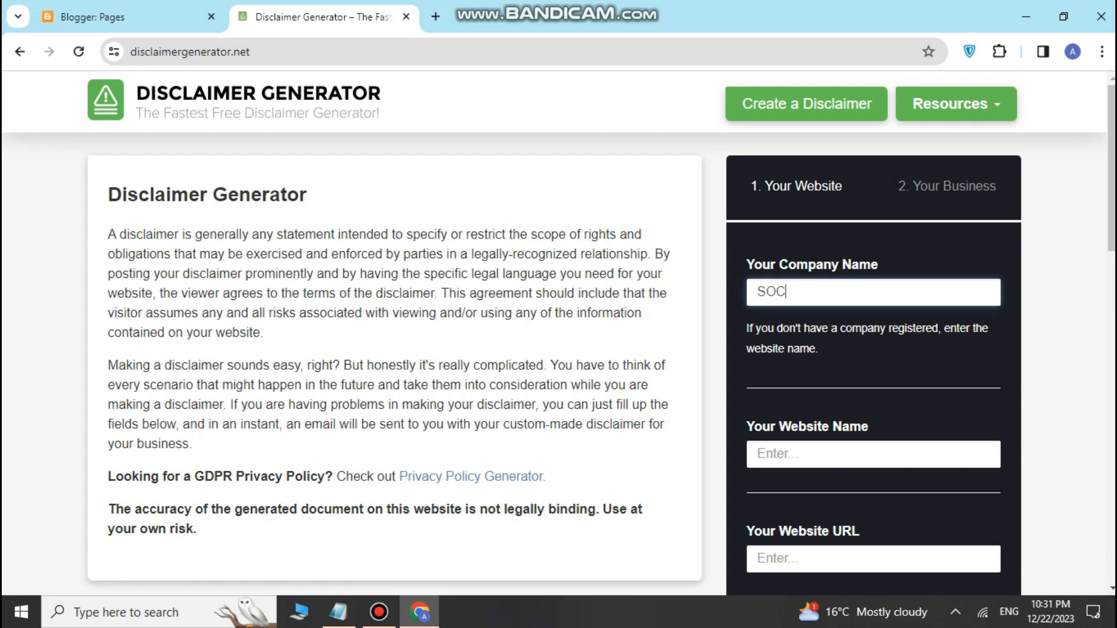
text(IAL PAKISTAN)
drag(872, 292, 756, 292)
right_click(777, 289)
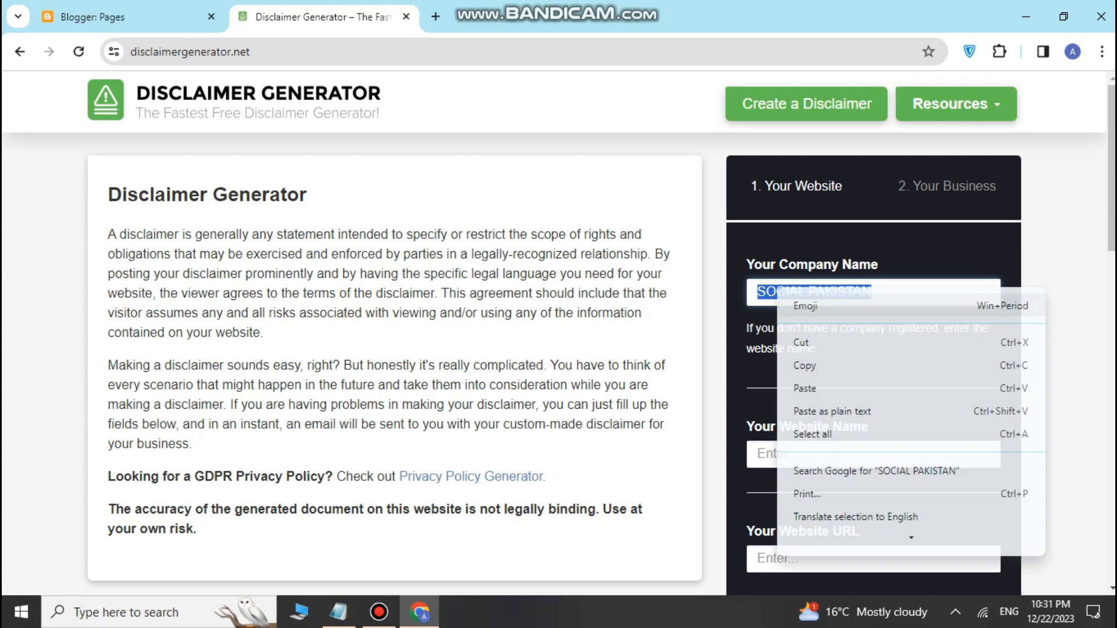
click(805, 366)
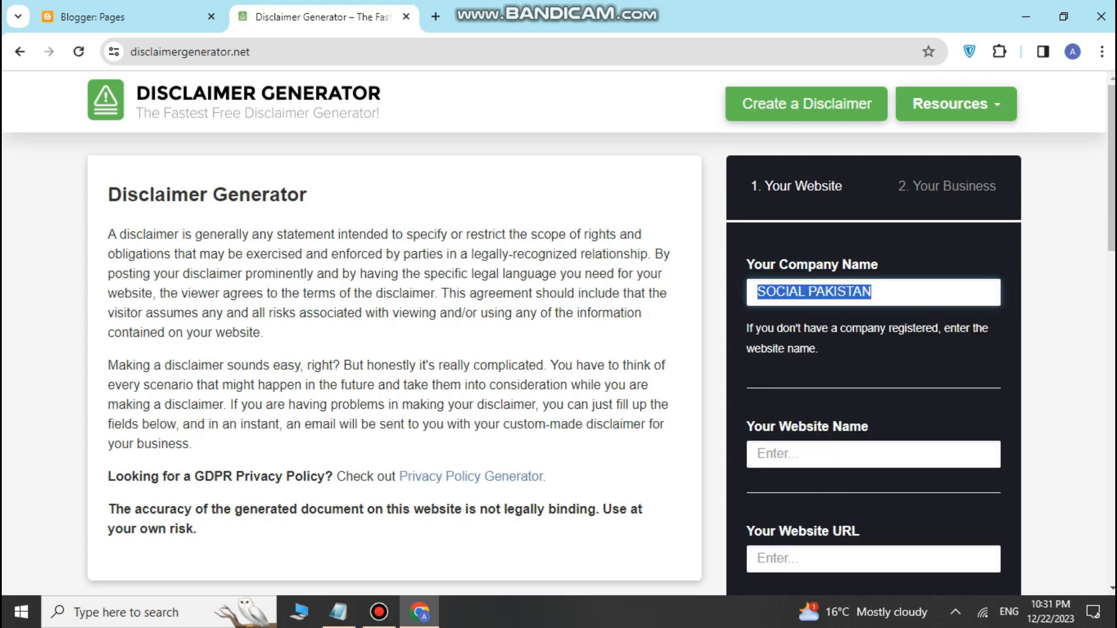
click(789, 456)
right_click(789, 457)
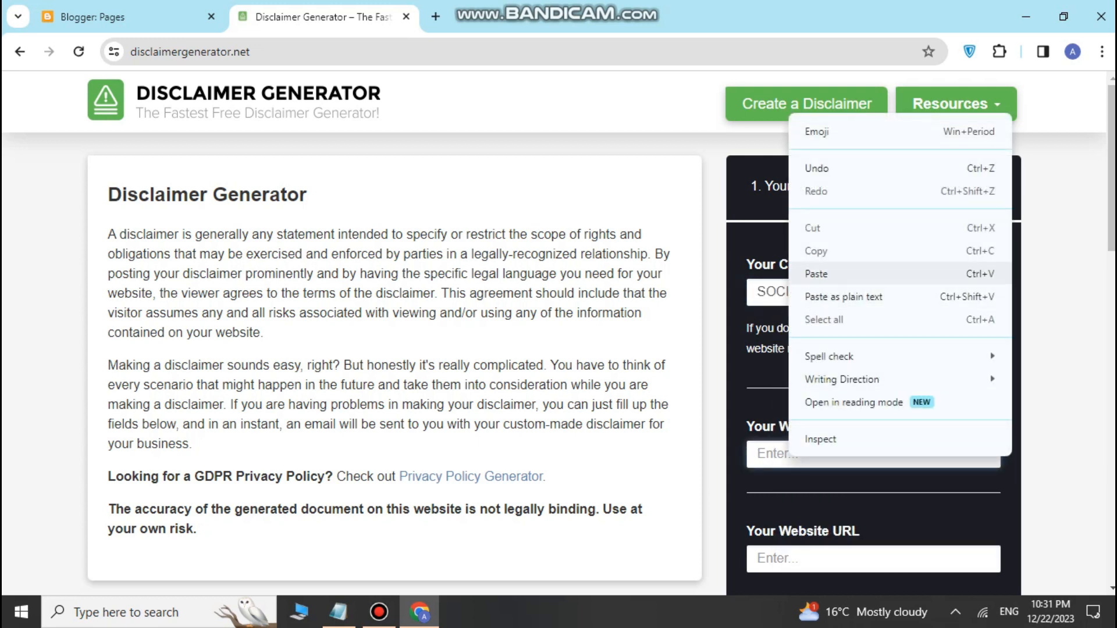
click(816, 274)
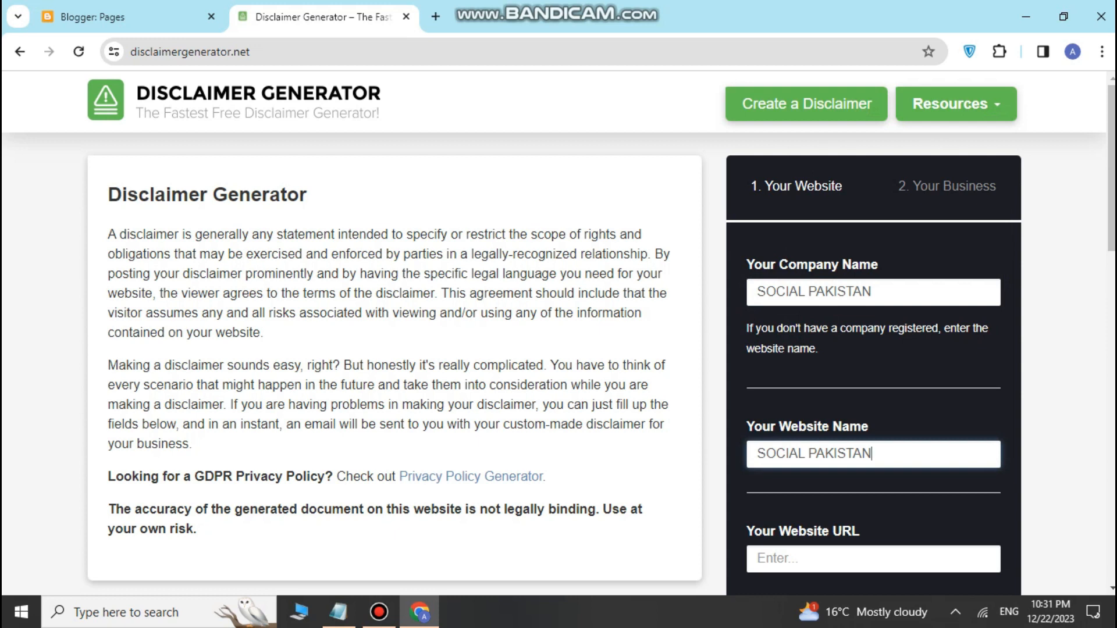
Step: Paste the blog's address from Blogger into Website URL and advance to the business step
scroll(559, 332, down, 1)
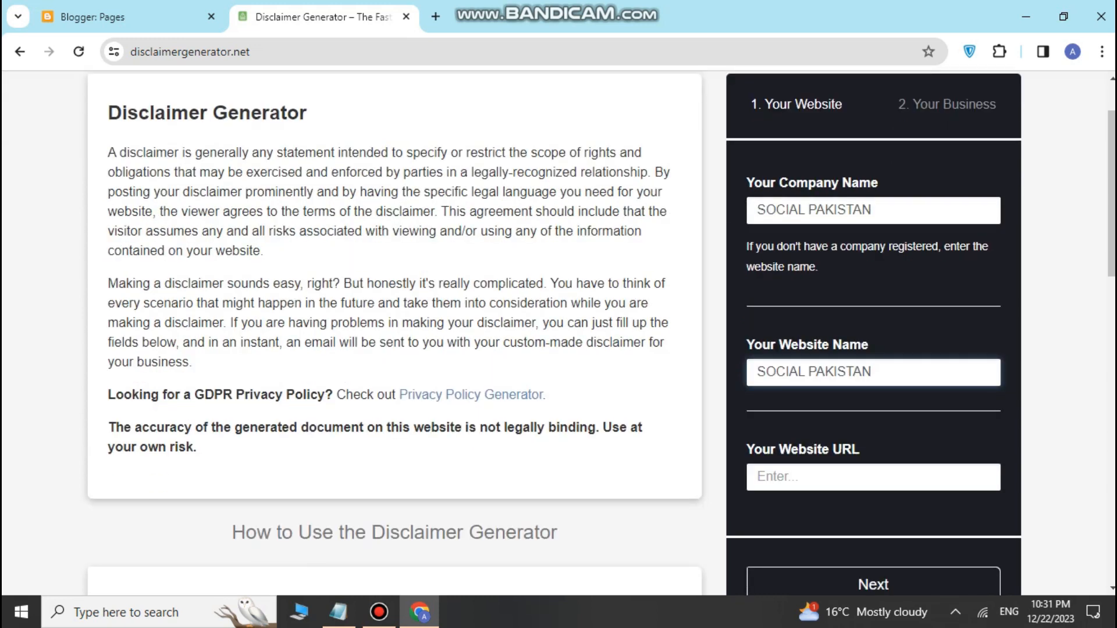
scroll(559, 332, down, 1)
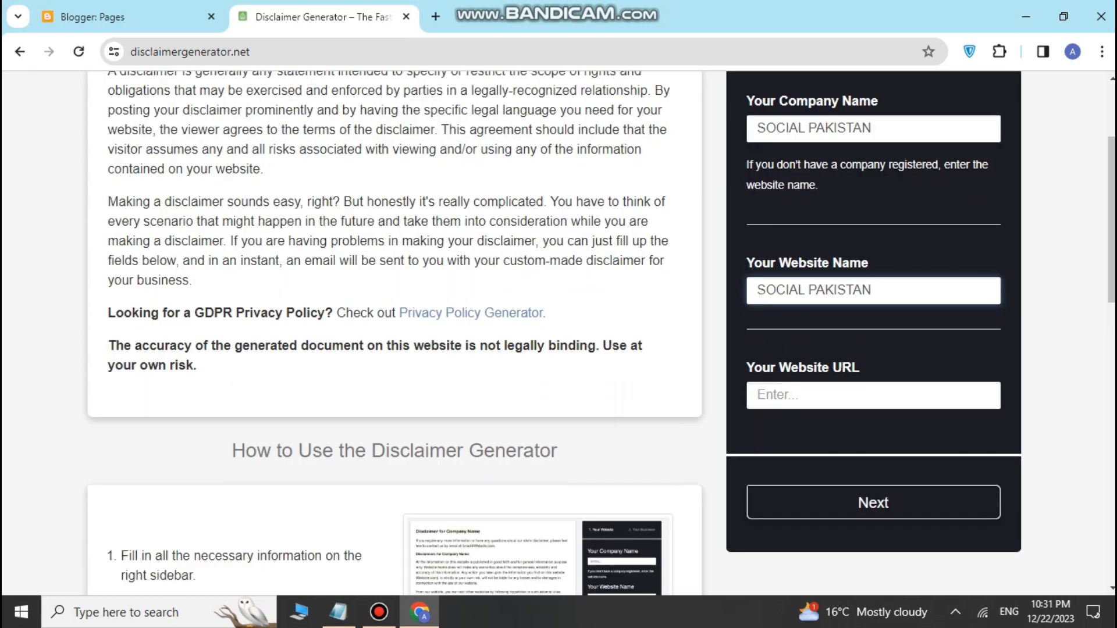
click(873, 395)
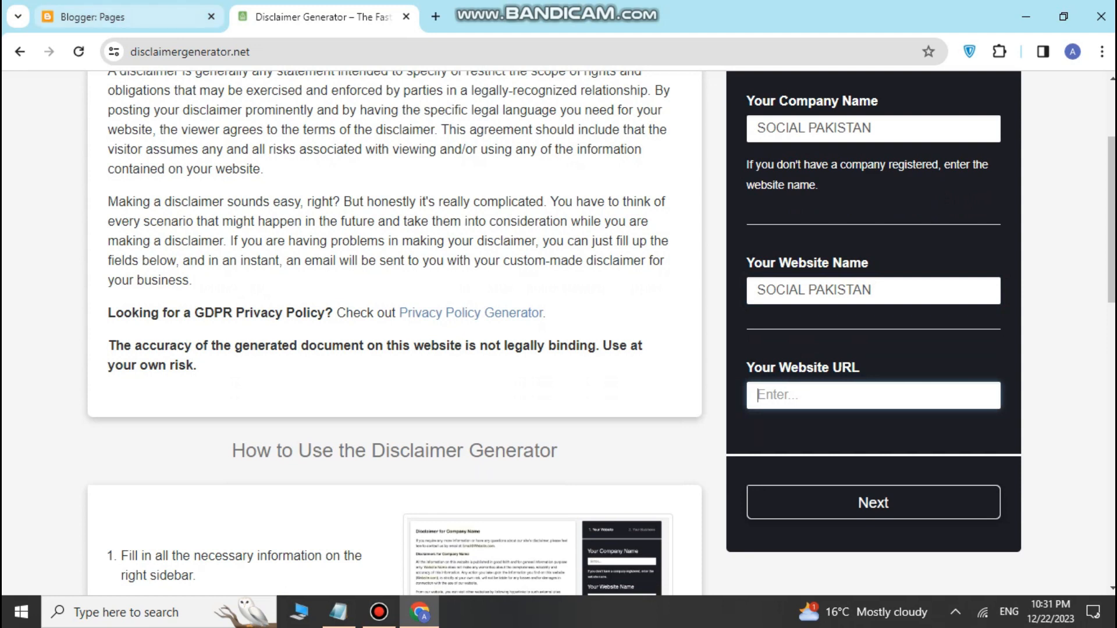
click(128, 17)
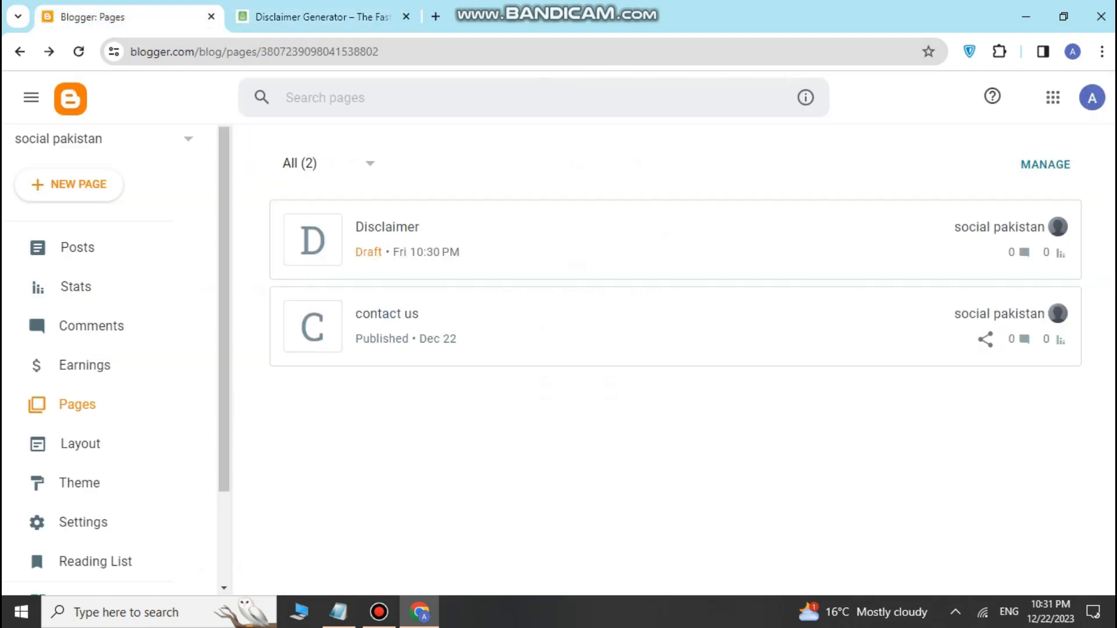
double_click(261, 52)
double_click(260, 51)
click(320, 17)
right_click(793, 399)
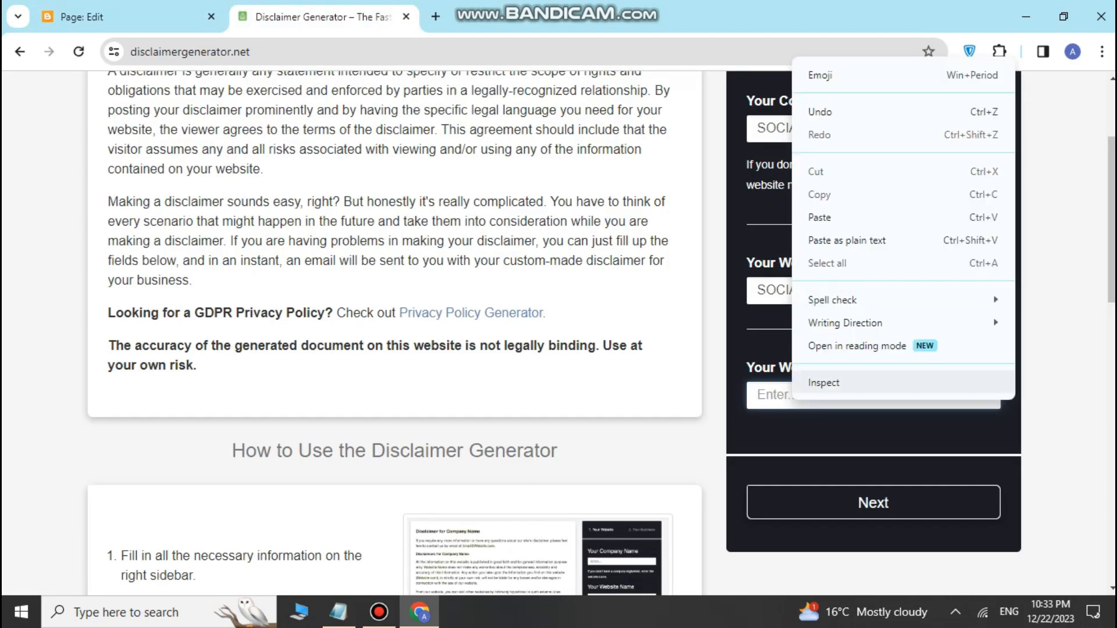
click(820, 218)
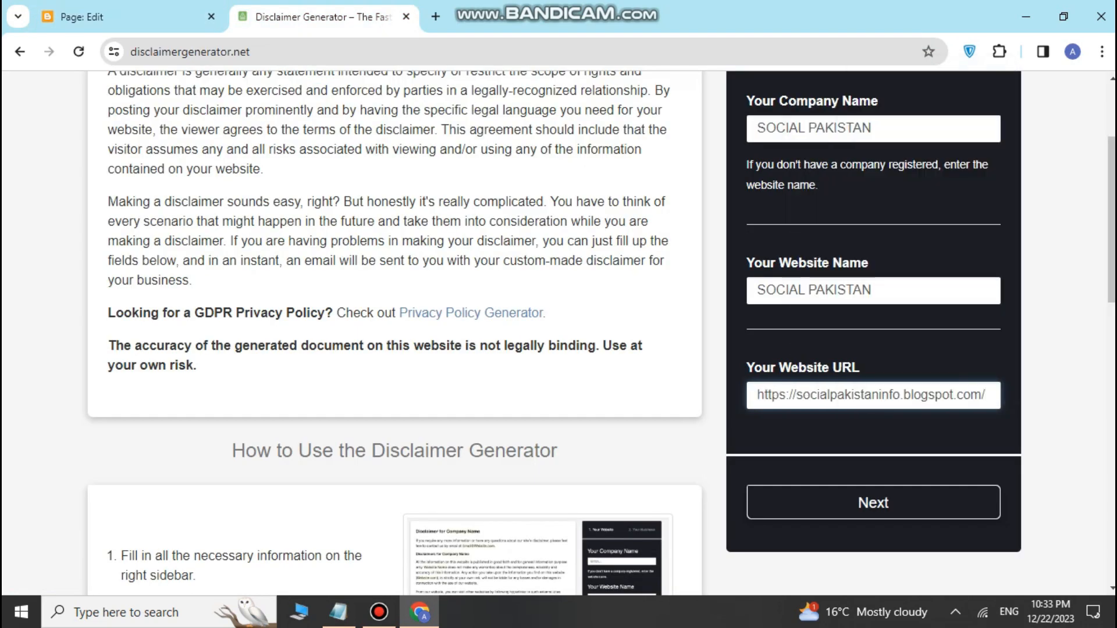
scroll(872, 396, down, 2)
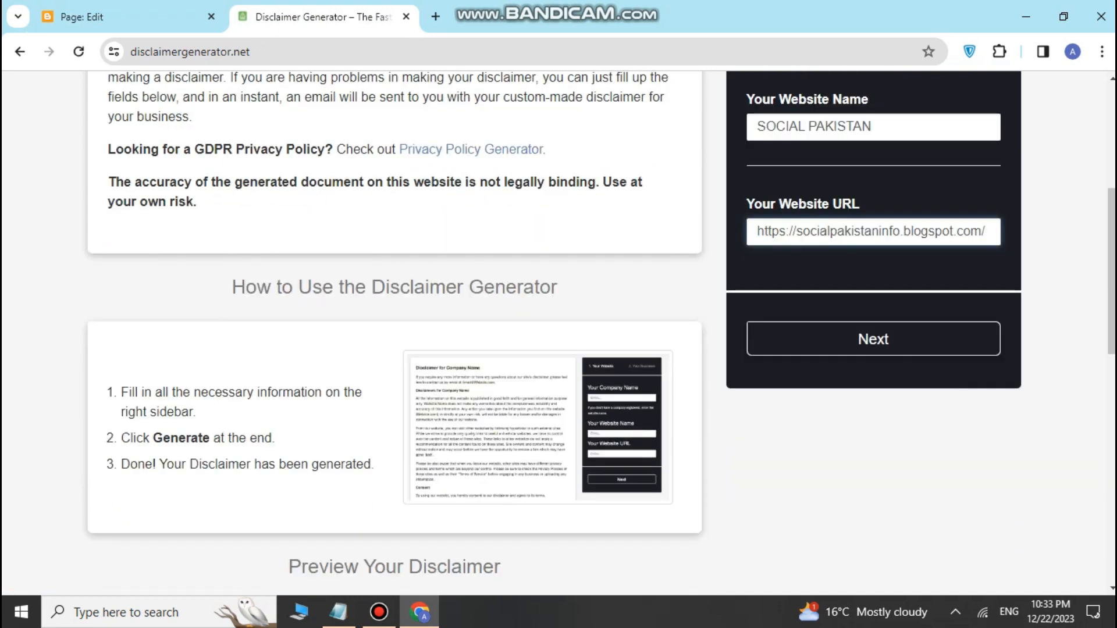
click(872, 339)
click(873, 211)
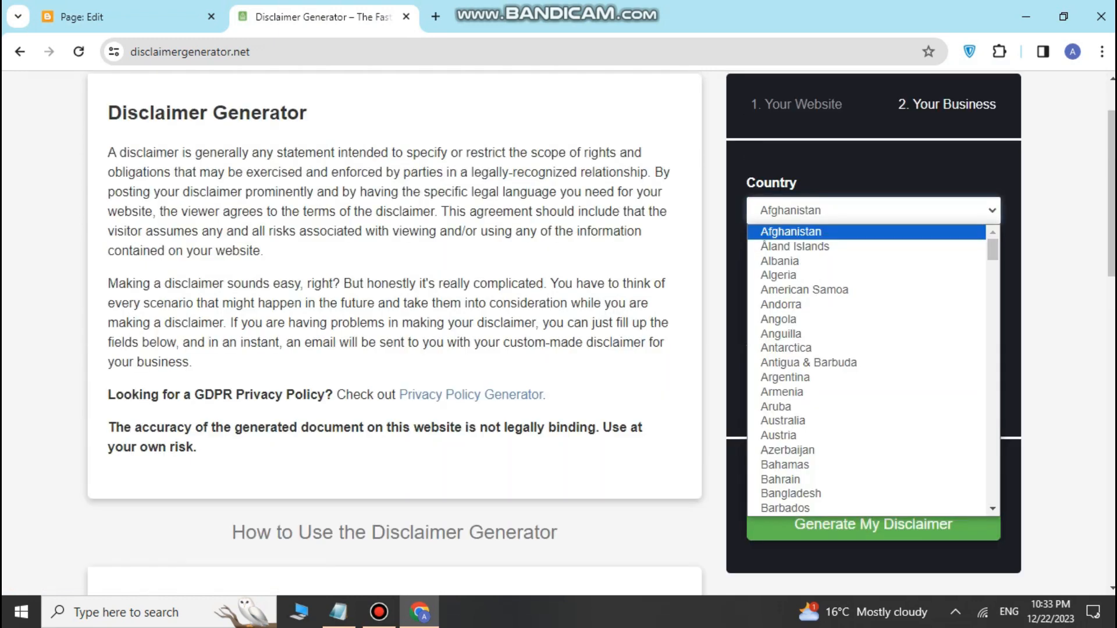
Step: Choose Pakistan as the business country
click(1009, 372)
scroll(873, 373, down, 2)
scroll(873, 372, up, 3)
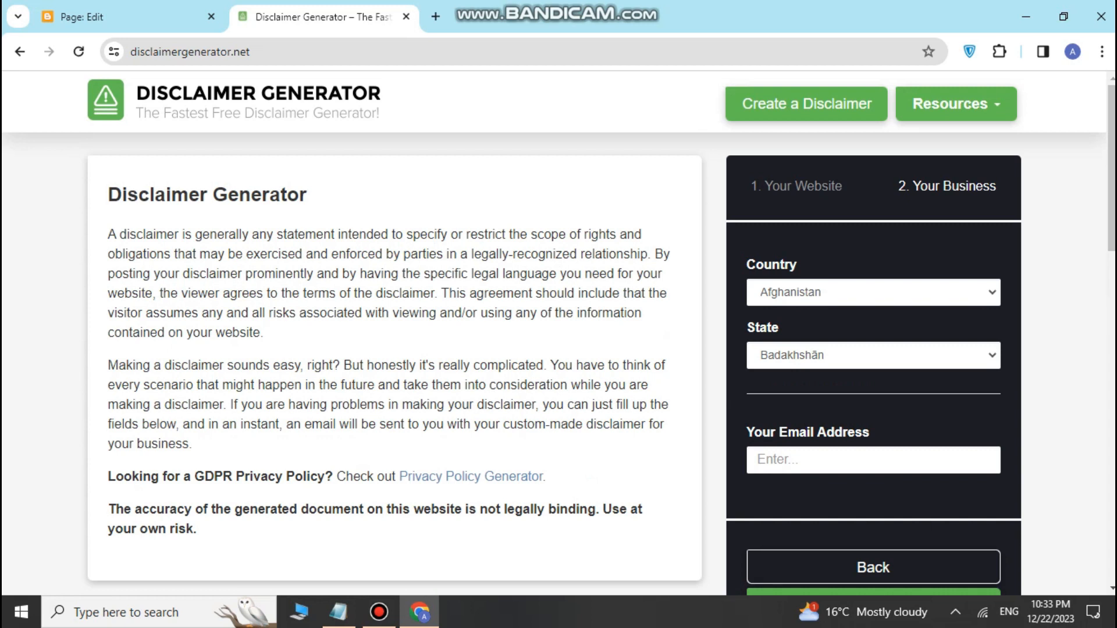
click(872, 293)
scroll(873, 417, down, 6)
scroll(873, 417, down, 9)
scroll(872, 417, down, 15)
scroll(872, 416, down, 9)
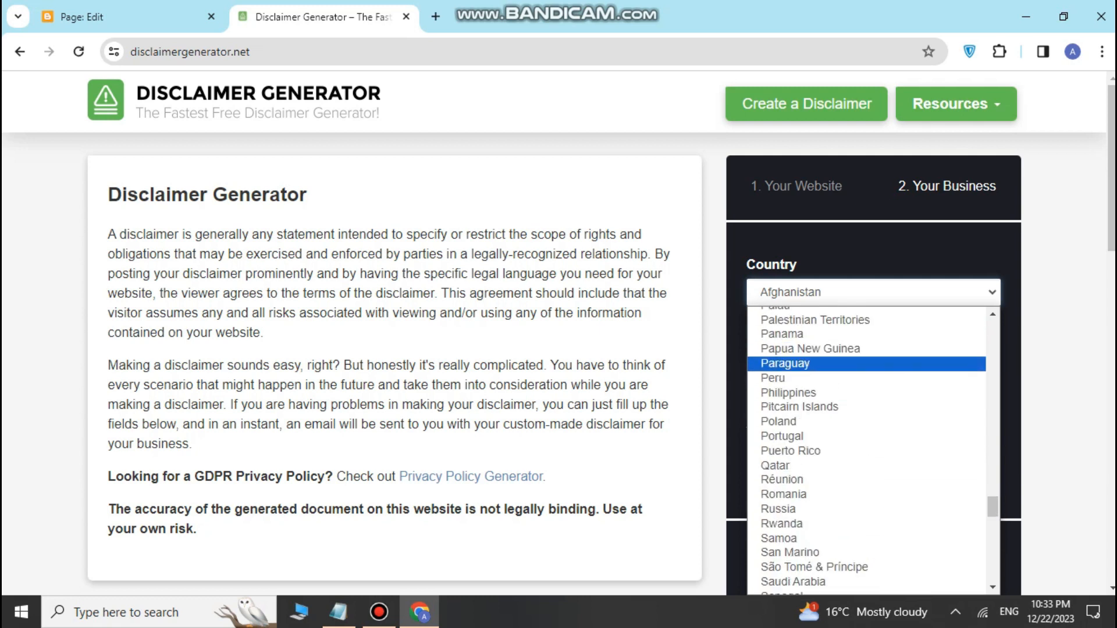
scroll(815, 366, up, 3)
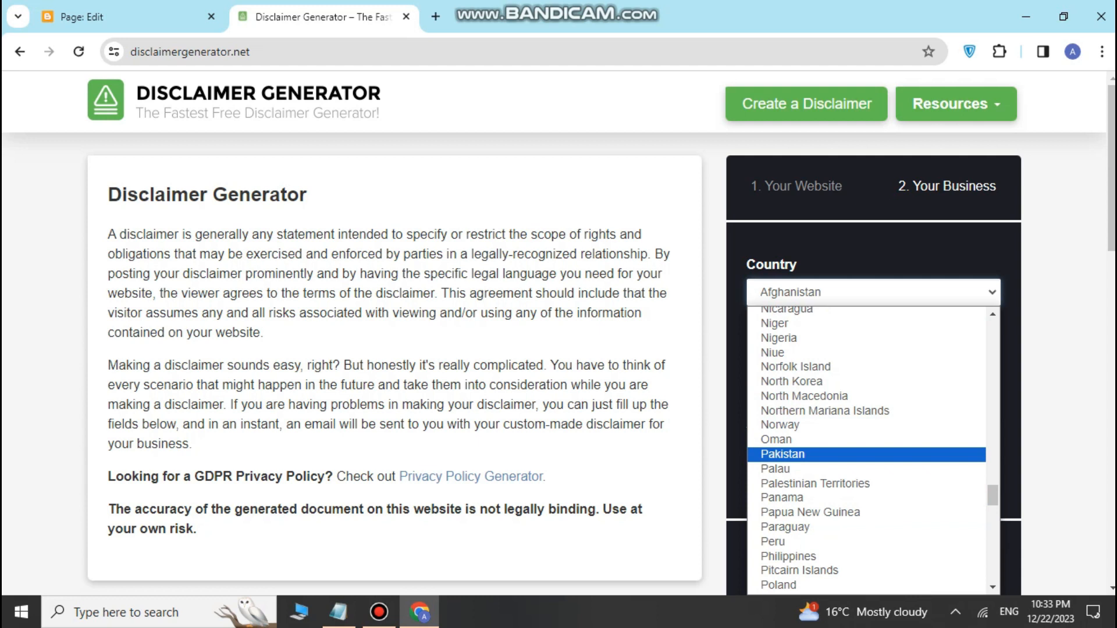
click(783, 454)
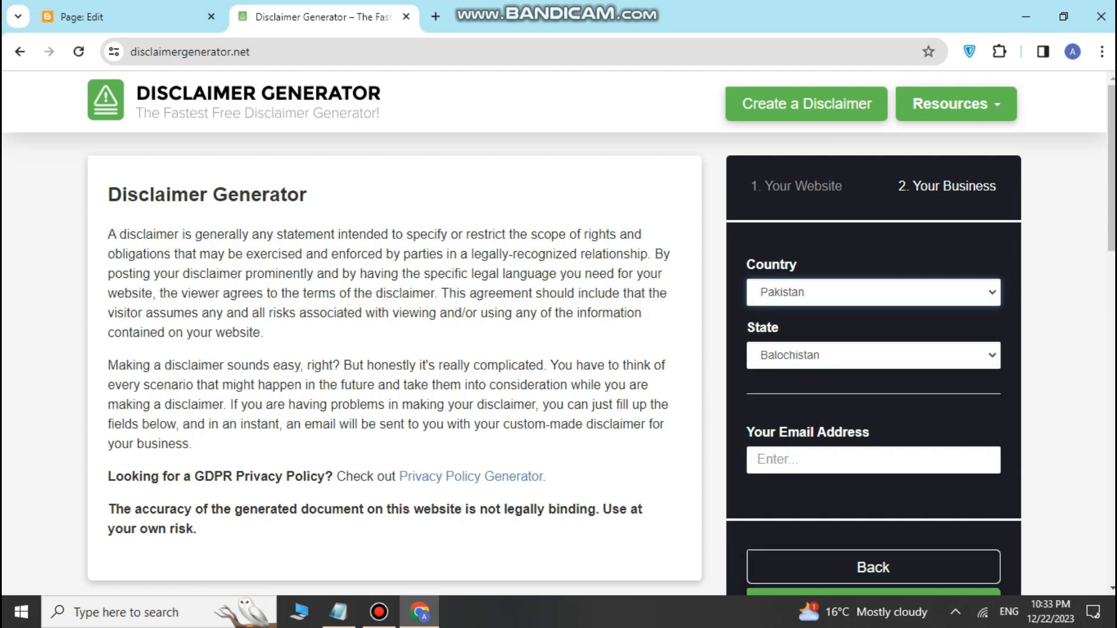
Step: Pick Punjab as the state and generate the SOCIAL PAKISTAN disclaimer
click(838, 355)
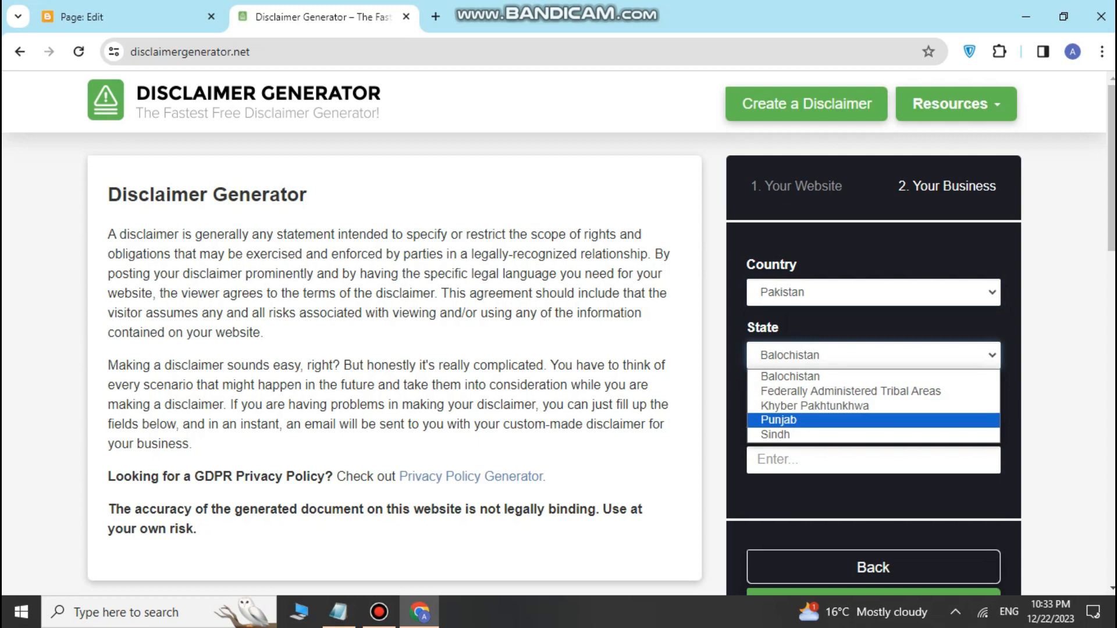
click(815, 420)
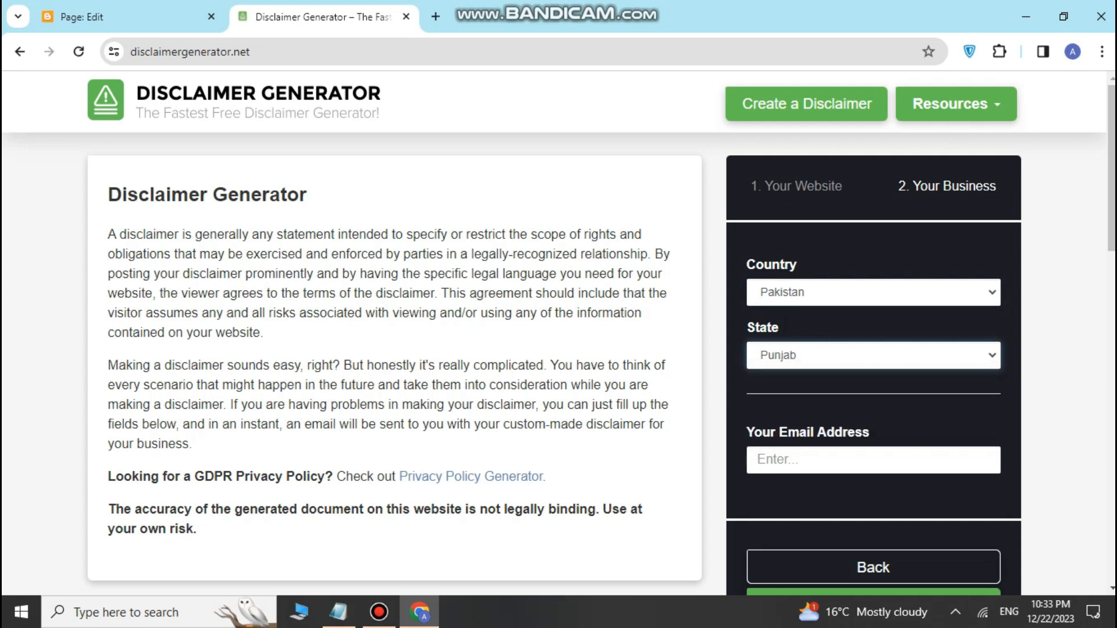
scroll(599, 329, down, 1)
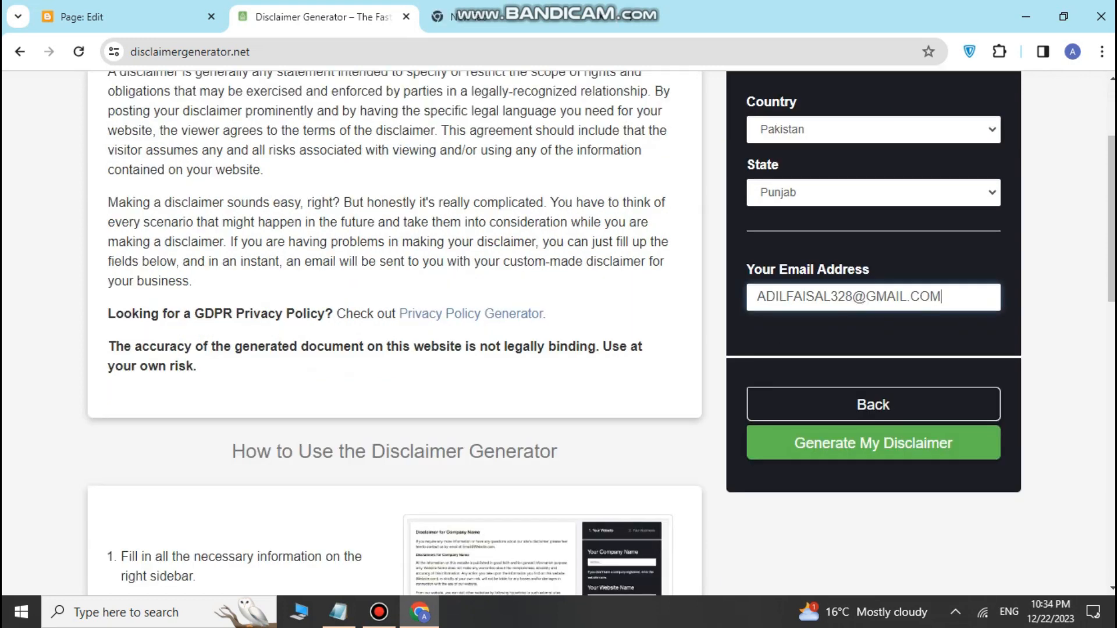
scroll(559, 331, up, 1)
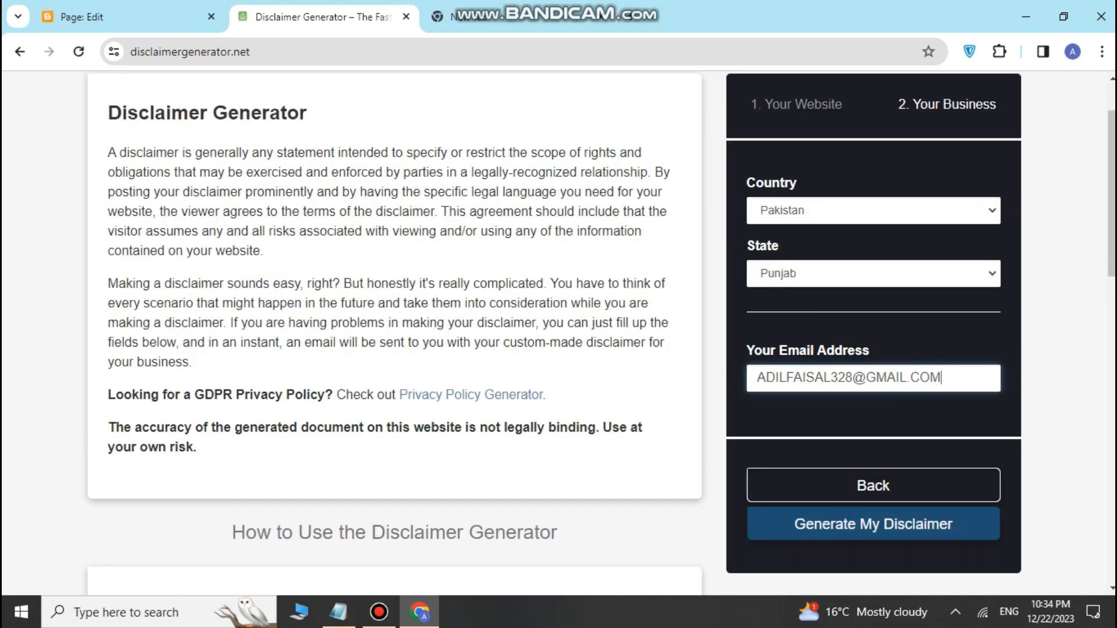
click(873, 524)
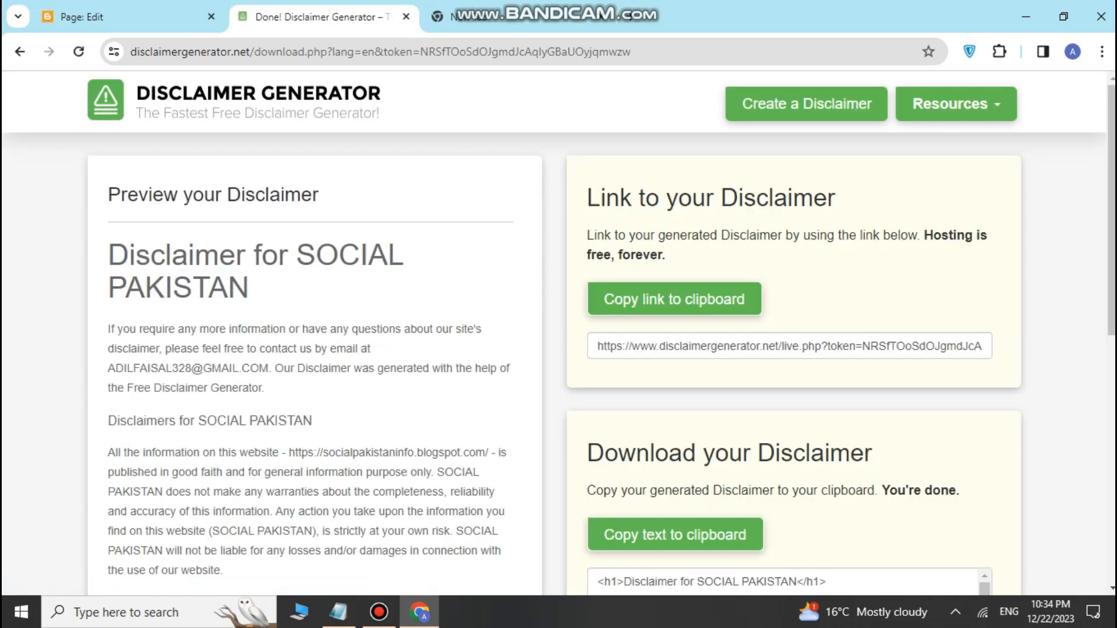
click(378, 612)
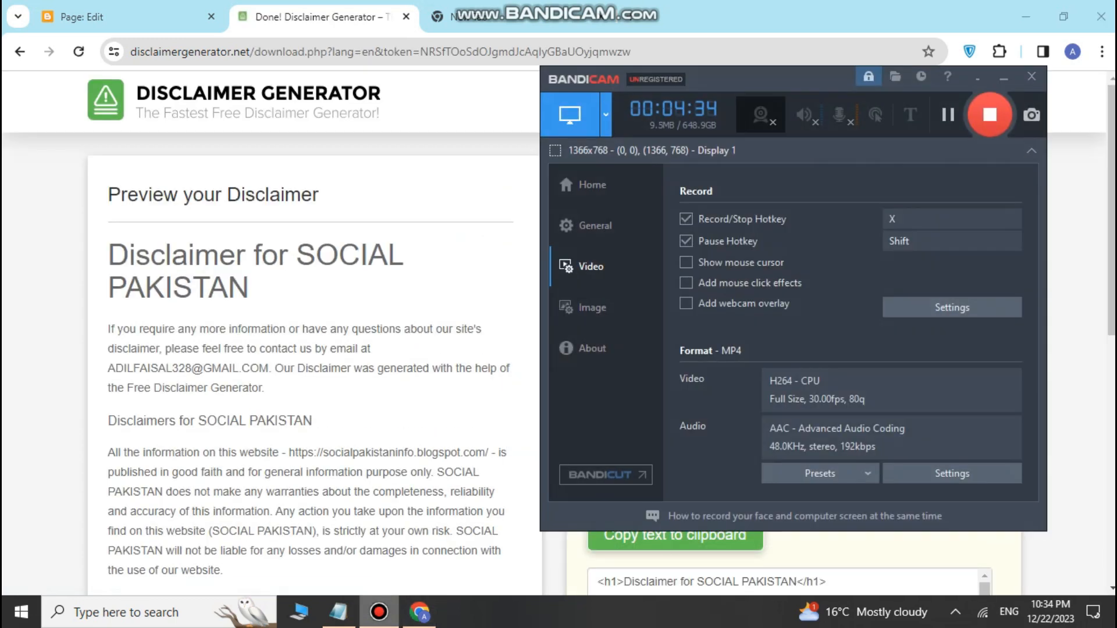
click(1004, 77)
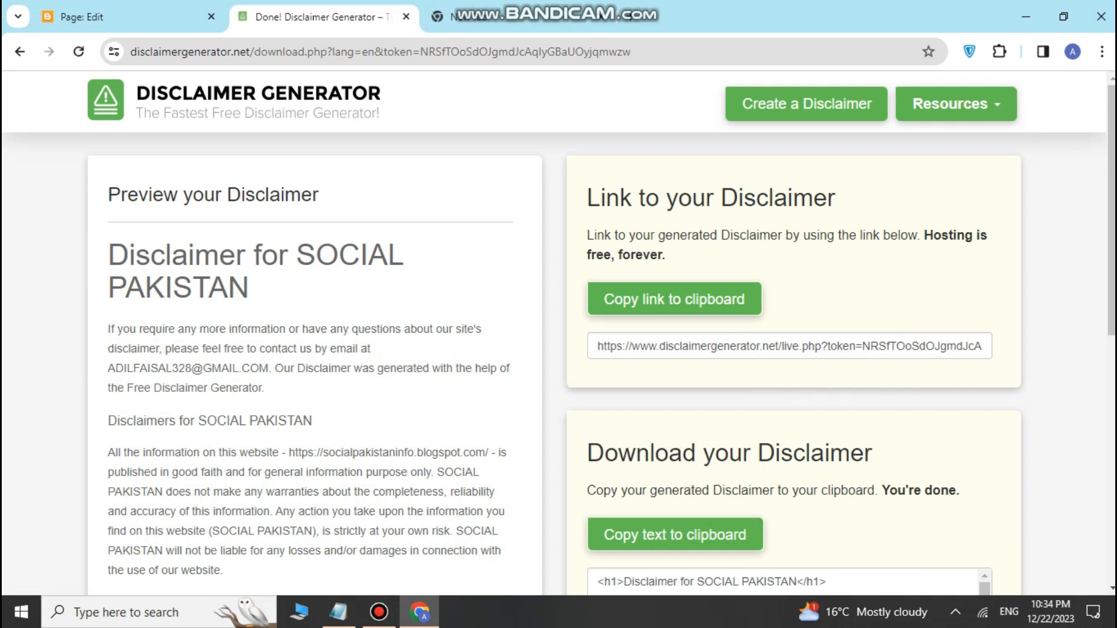
scroll(559, 331, down, 1)
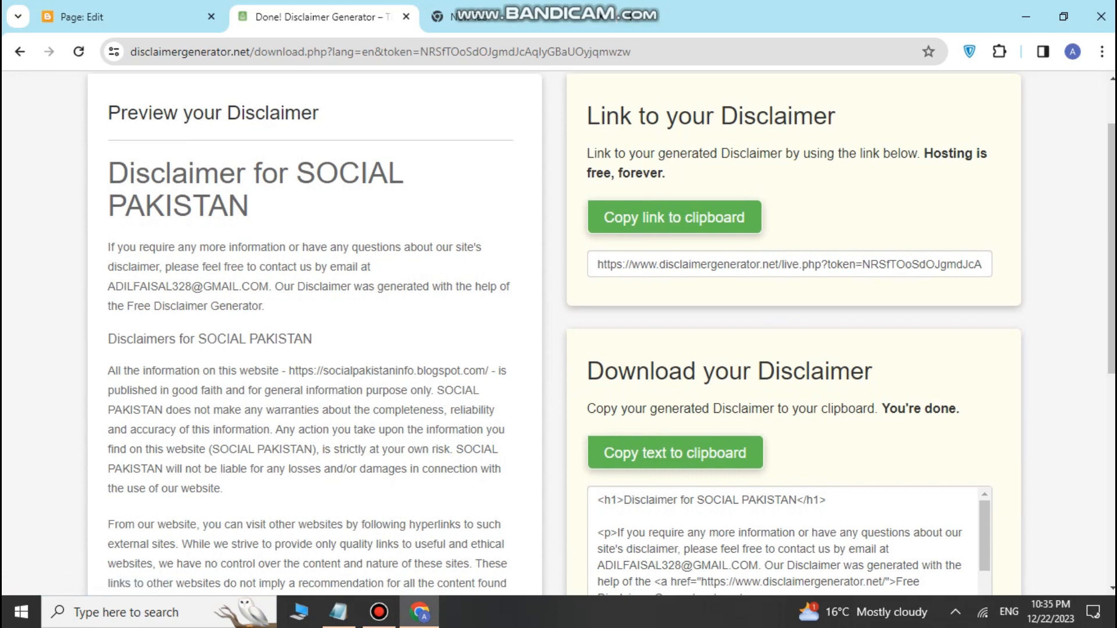
drag(195, 340, 312, 339)
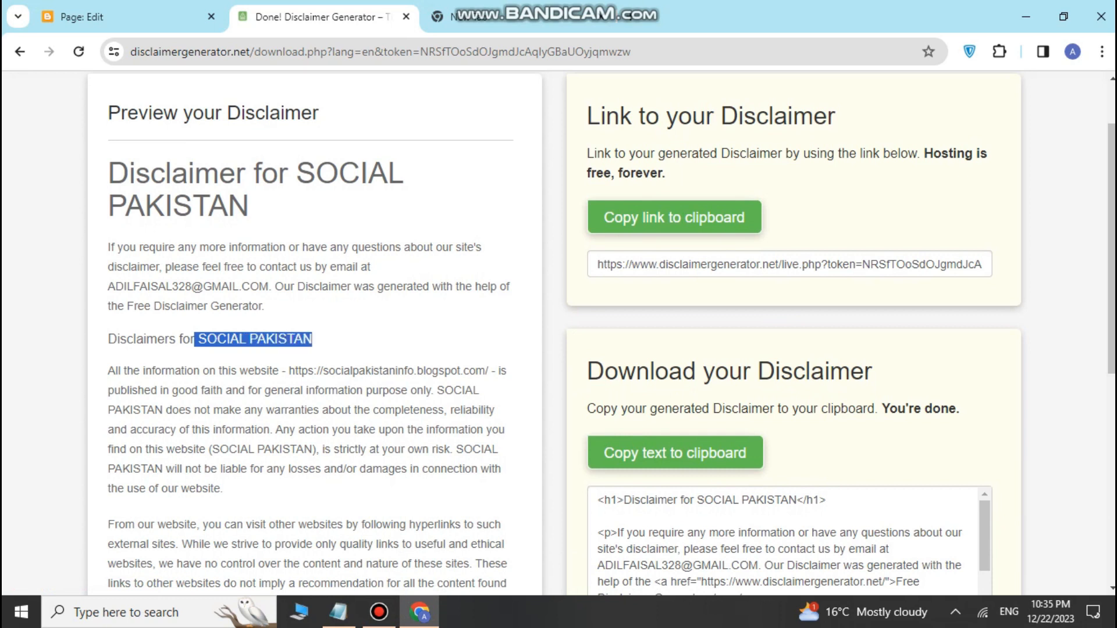
Step: Copy the generated SOCIAL PAKISTAN disclaimer HTML text to the clipboard
click(304, 340)
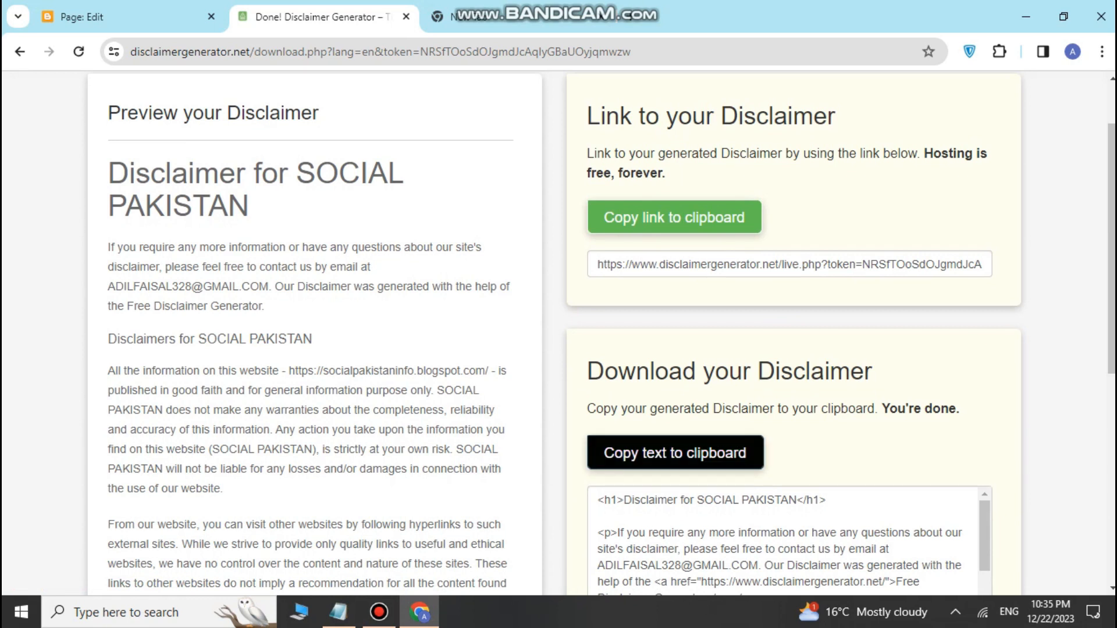
click(675, 452)
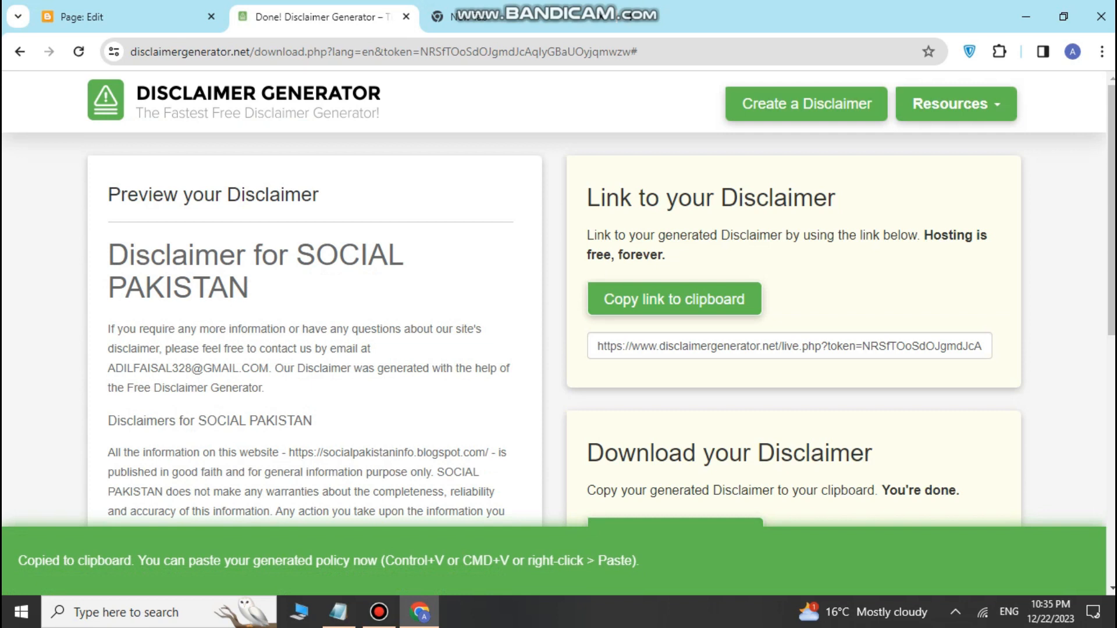
Step: Paste the disclaimer HTML into the Blogger Disclaimer page in HTML view
click(128, 17)
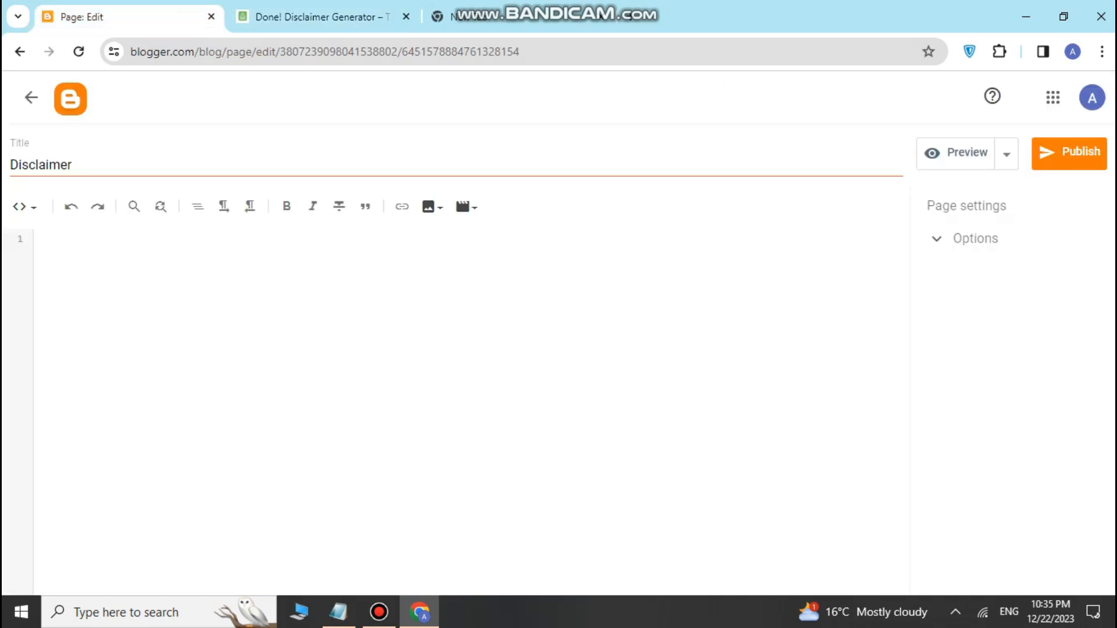
click(23, 207)
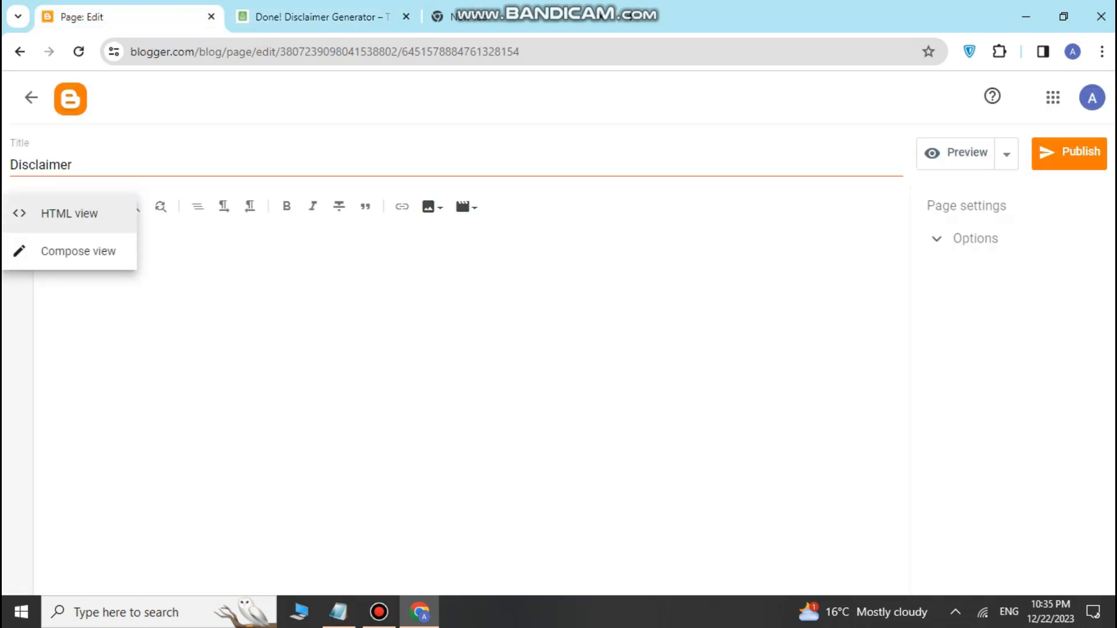
click(52, 213)
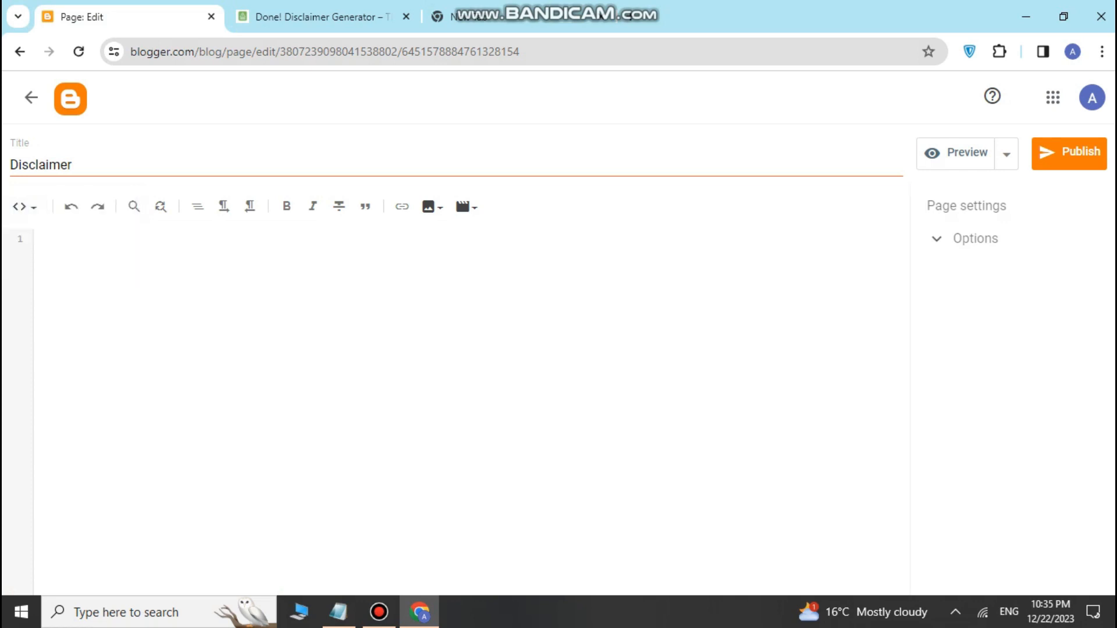
click(25, 207)
click(53, 214)
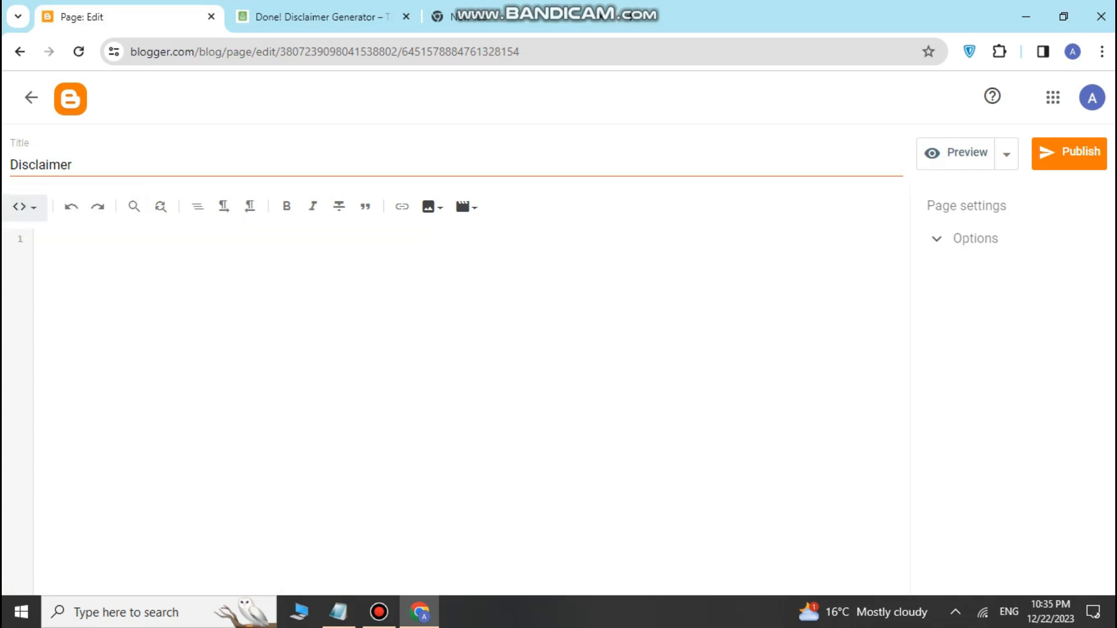
right_click(162, 243)
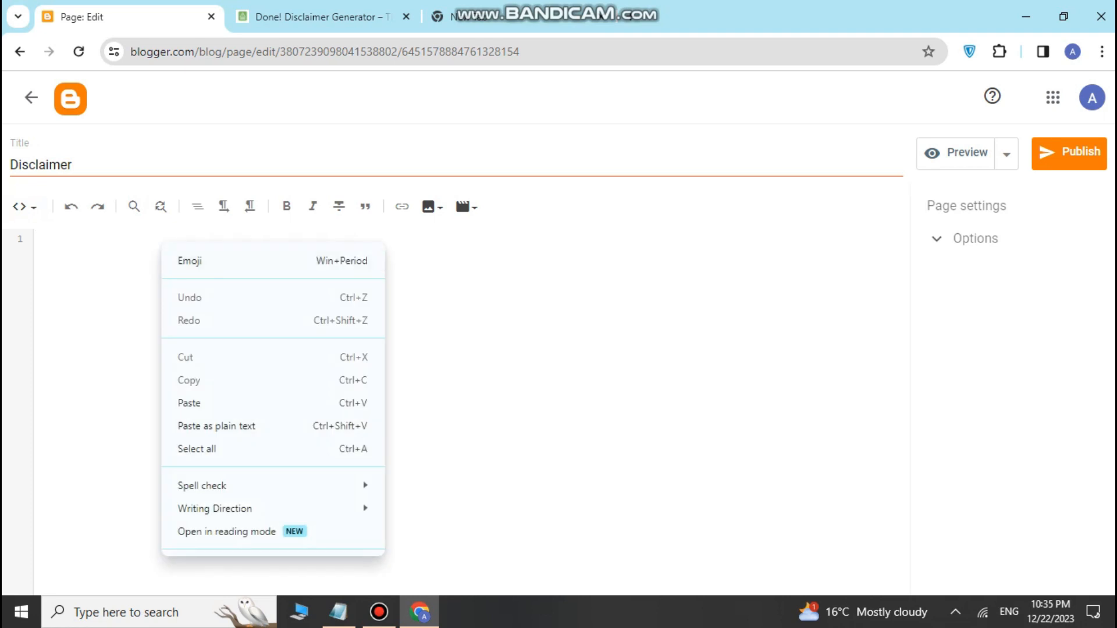
click(186, 401)
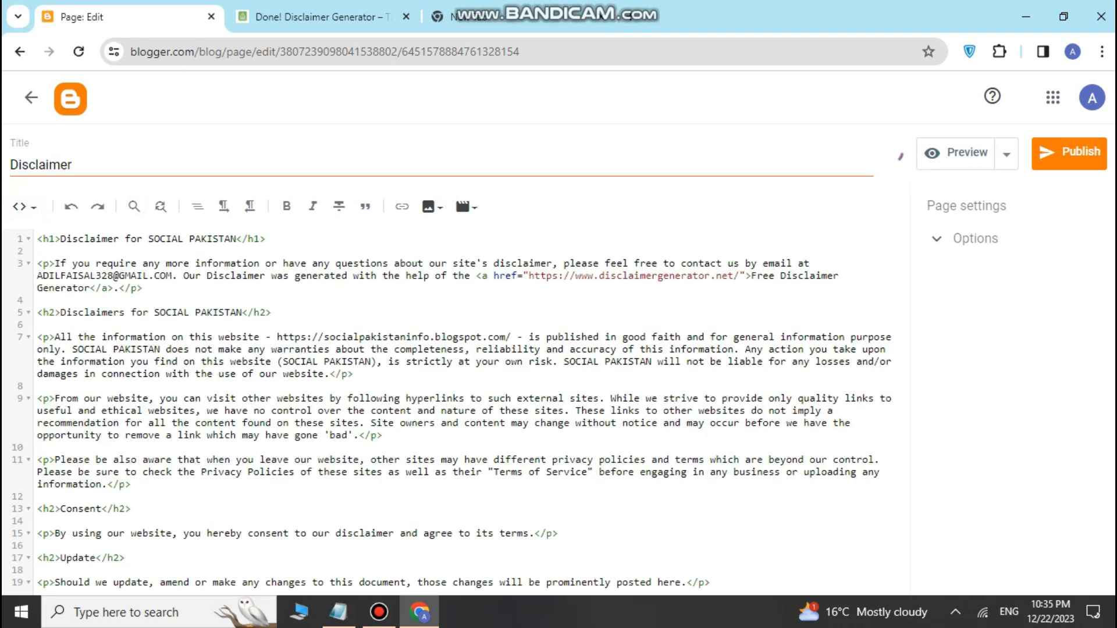
Step: Toggle between Compose and HTML views, ending with the formatted disclaimer in Compose view
click(24, 207)
click(78, 250)
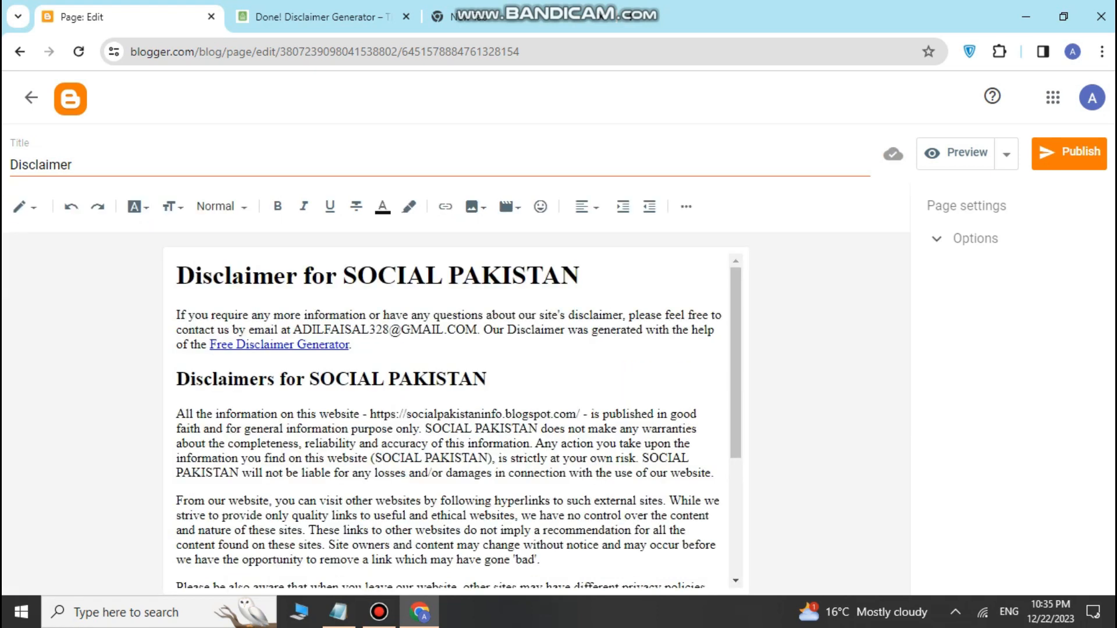
scroll(448, 419, down, 1)
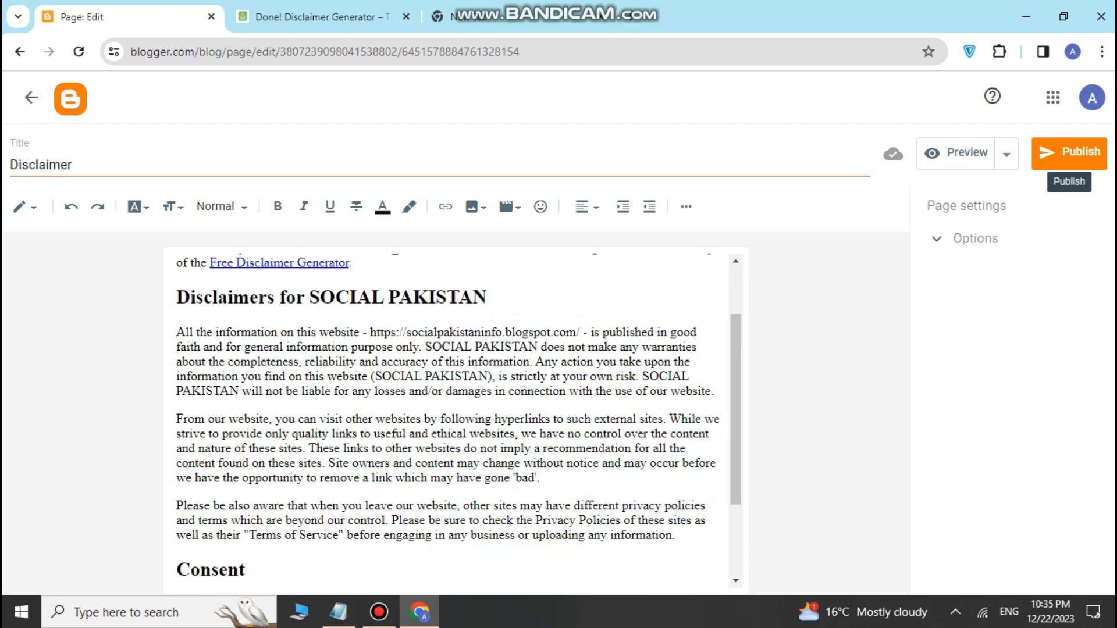
scroll(448, 419, up, 1)
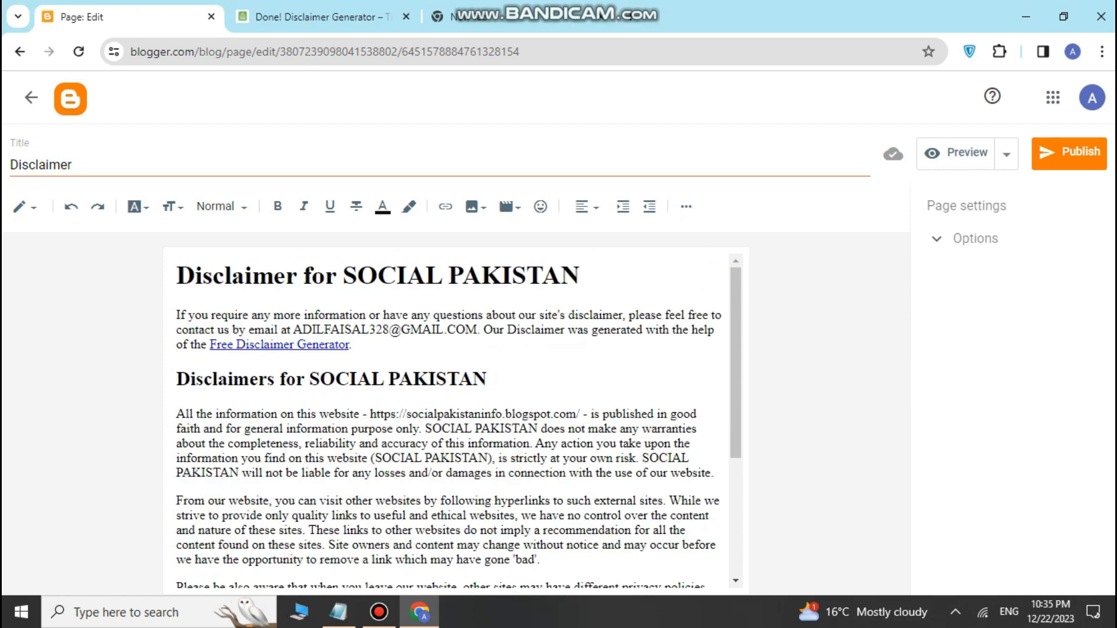
click(25, 207)
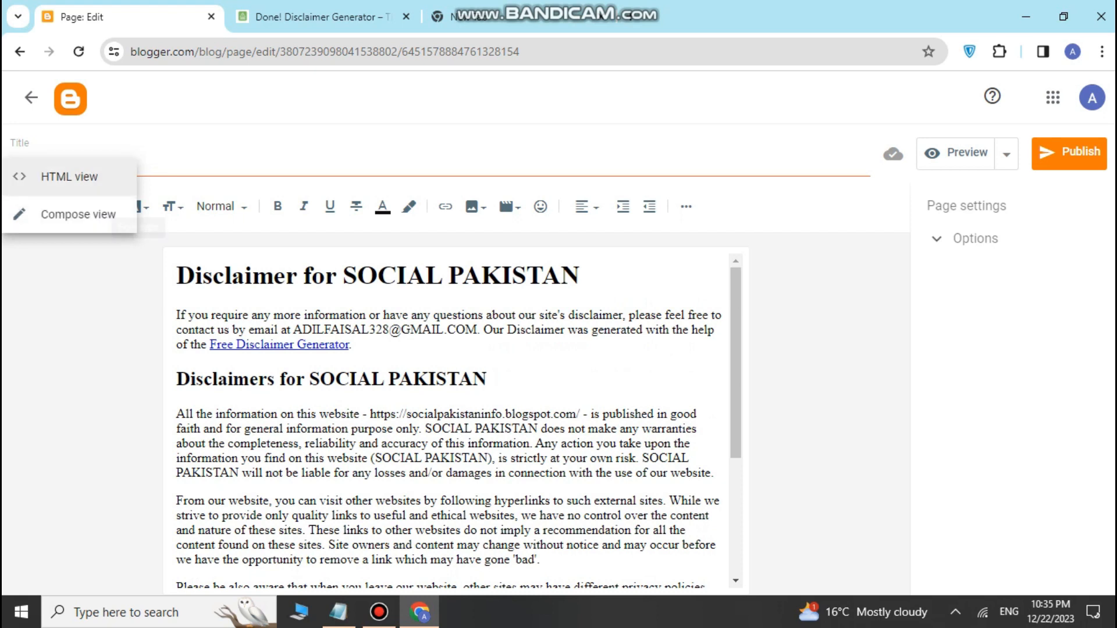
click(64, 176)
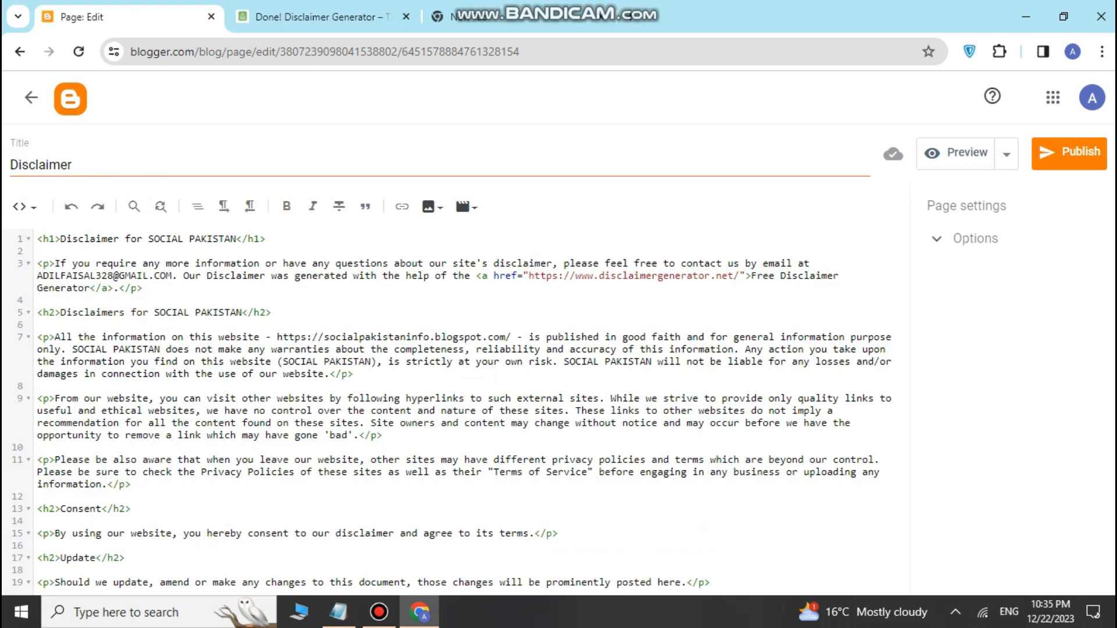
click(25, 206)
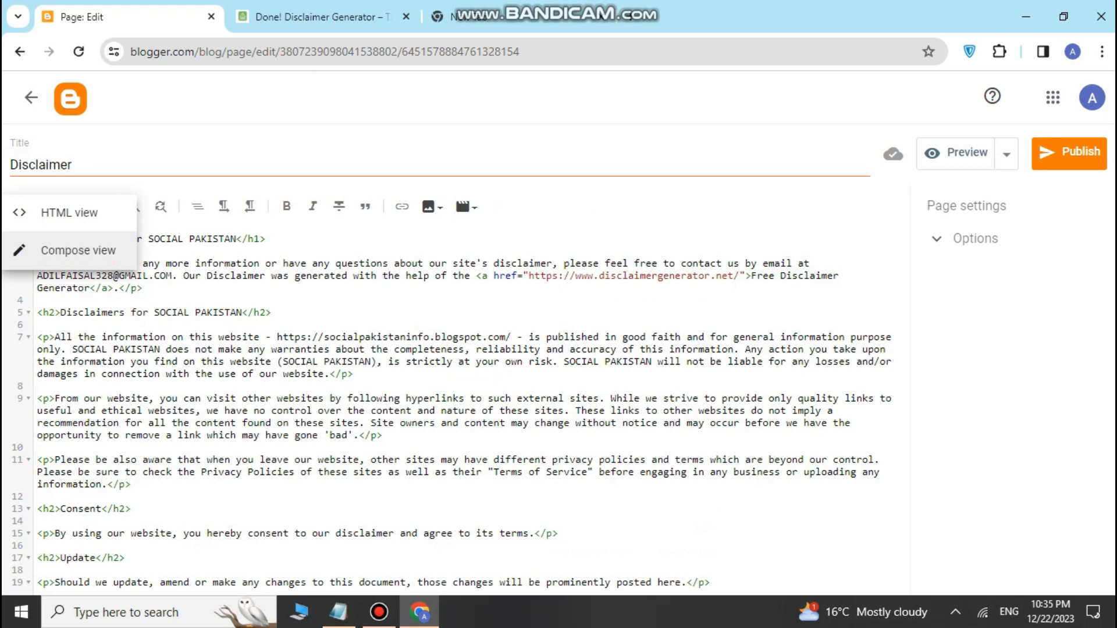
click(78, 250)
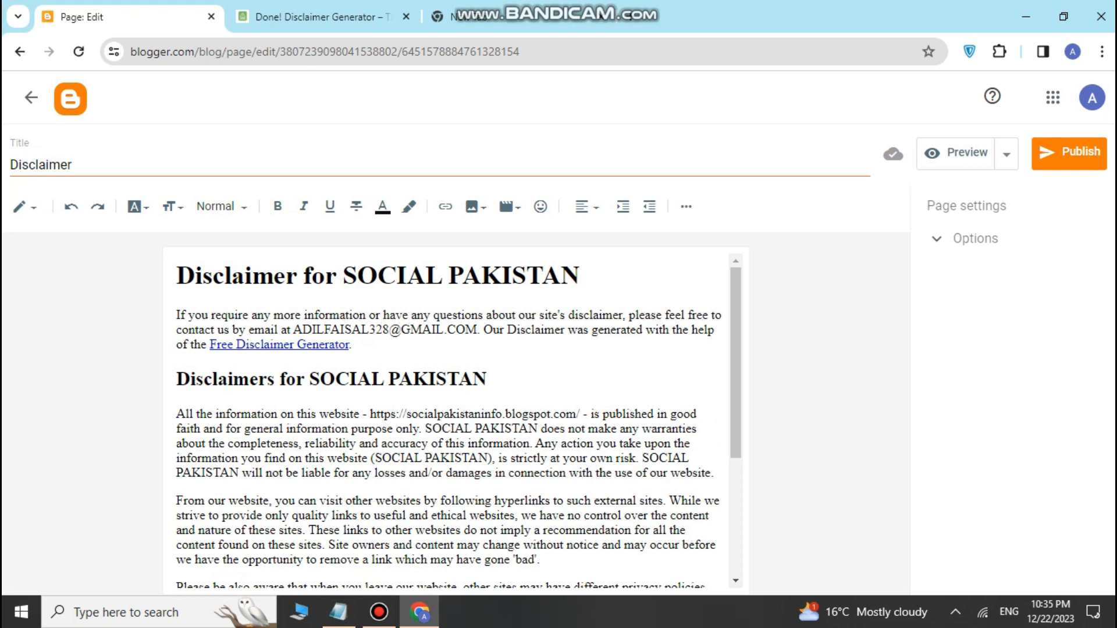
Step: Remove the link from 'Free Disclaimer Generator' and publish the Disclaimer page
click(270, 345)
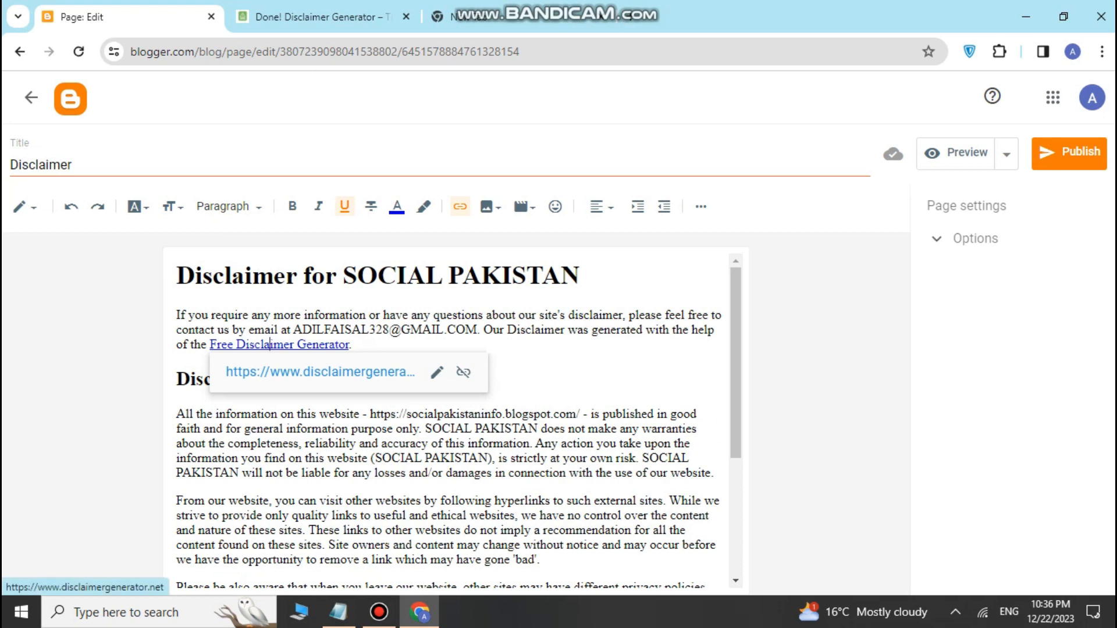
click(437, 373)
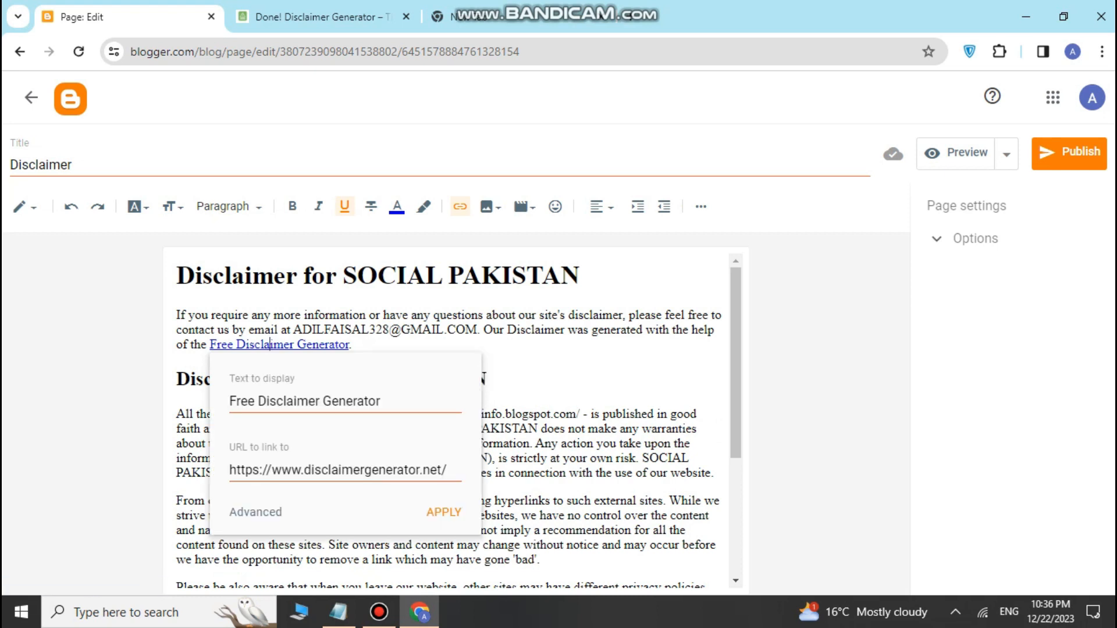
click(413, 379)
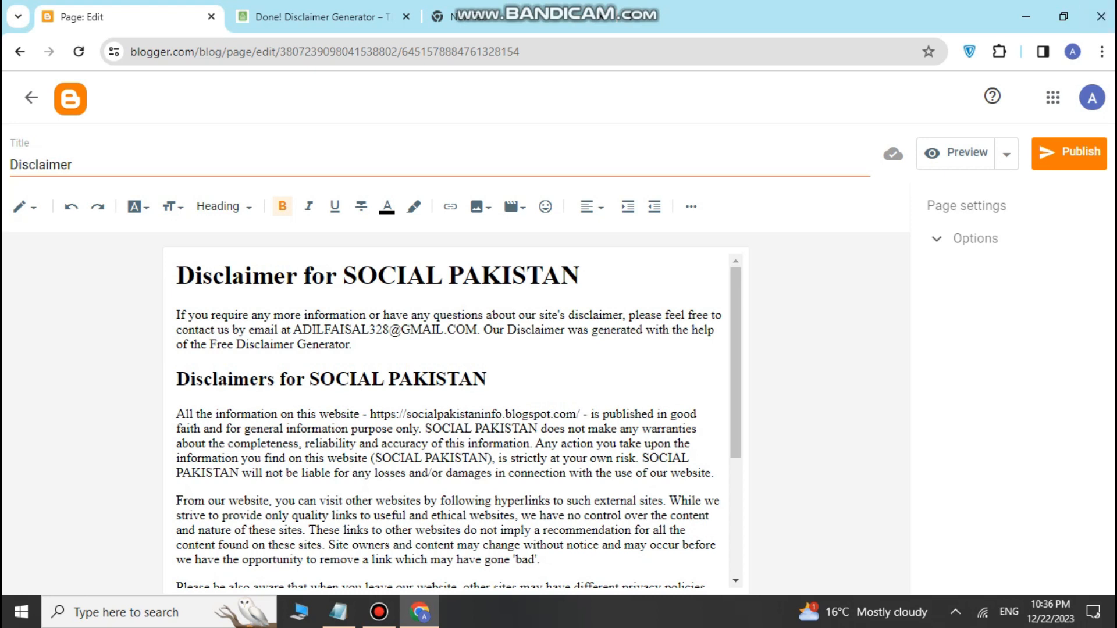
click(1070, 162)
click(627, 373)
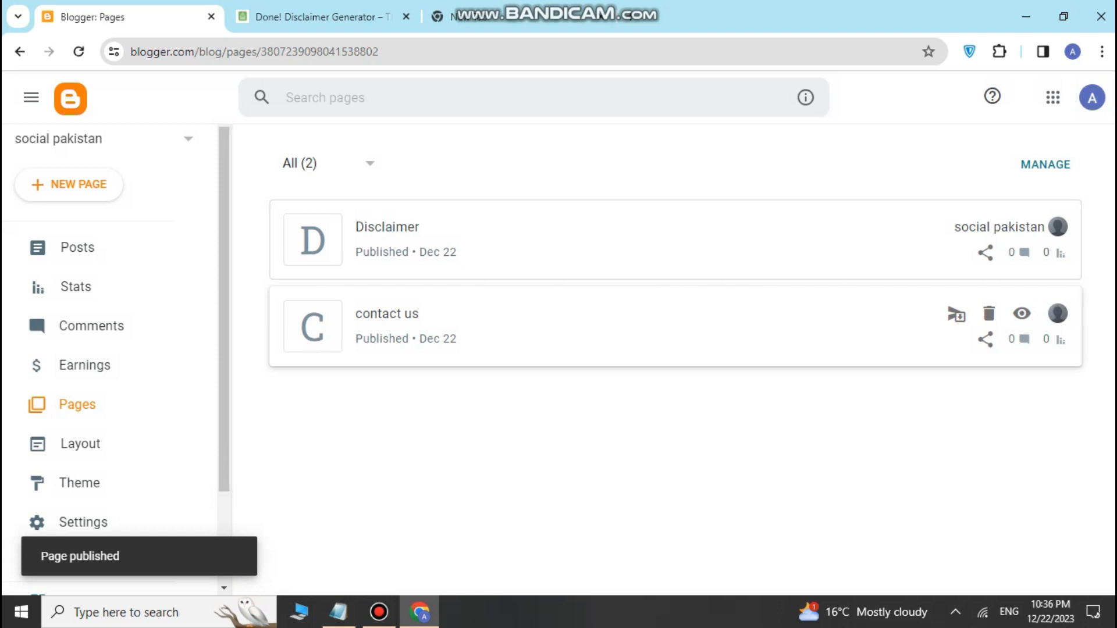
click(1022, 227)
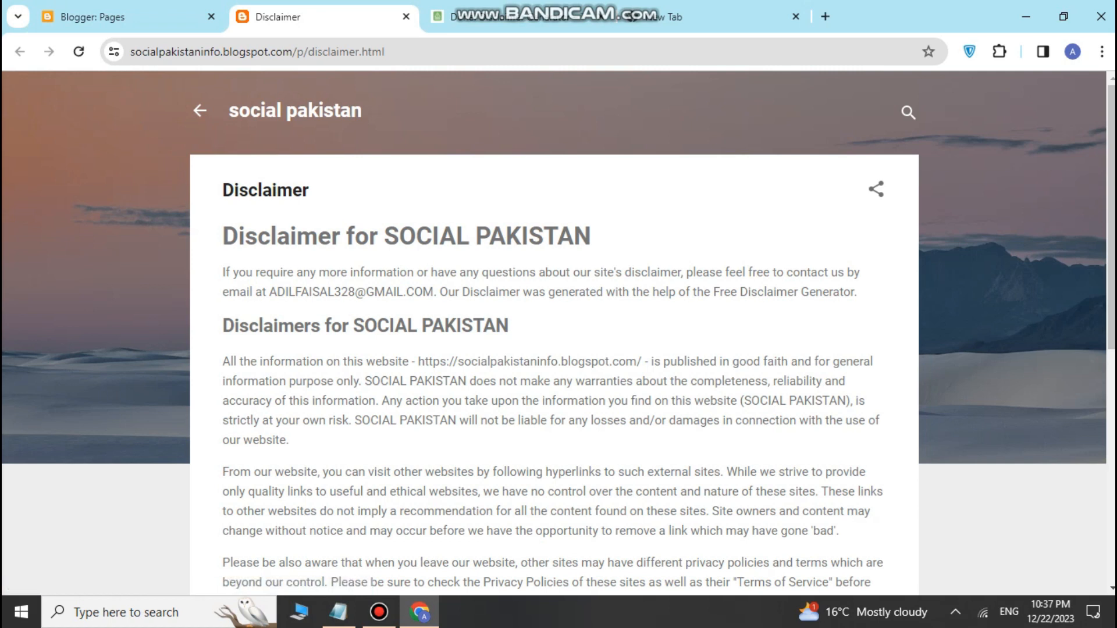
drag(385, 235, 591, 236)
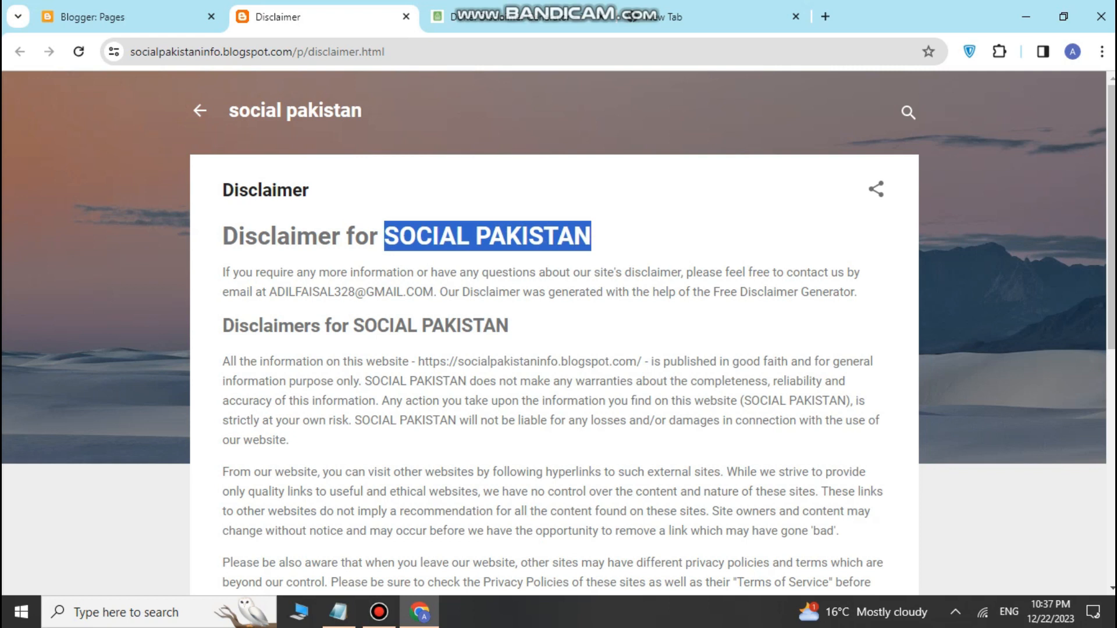
scroll(559, 332, down, 4)
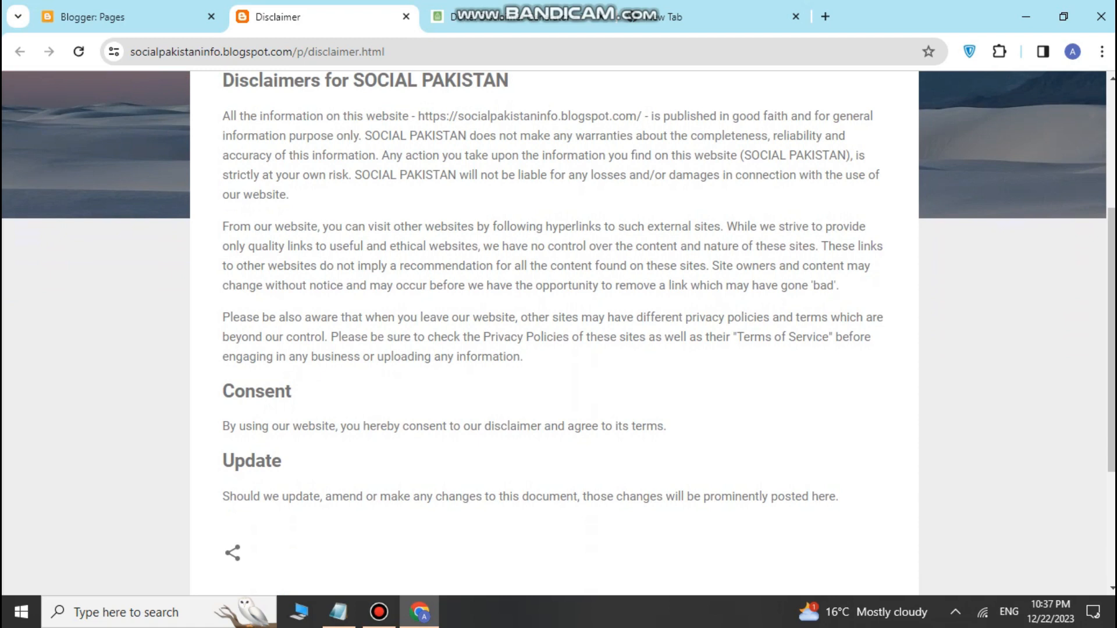
scroll(558, 332, down, 4)
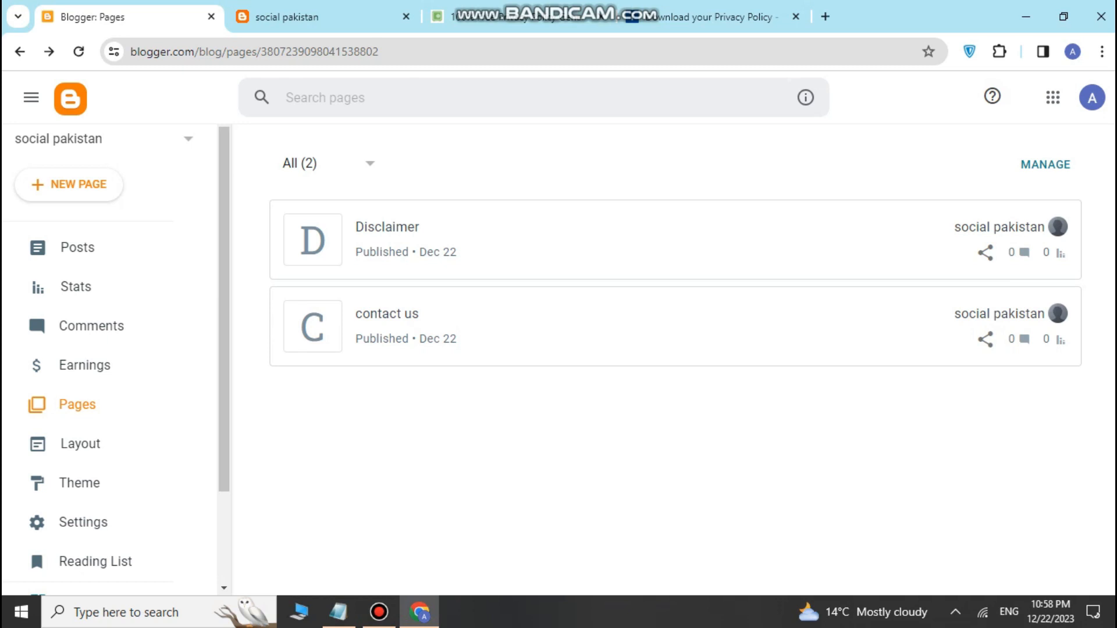
Step: Copy 'privacy policy' from the Notepad page checklist and return to the browser
click(339, 612)
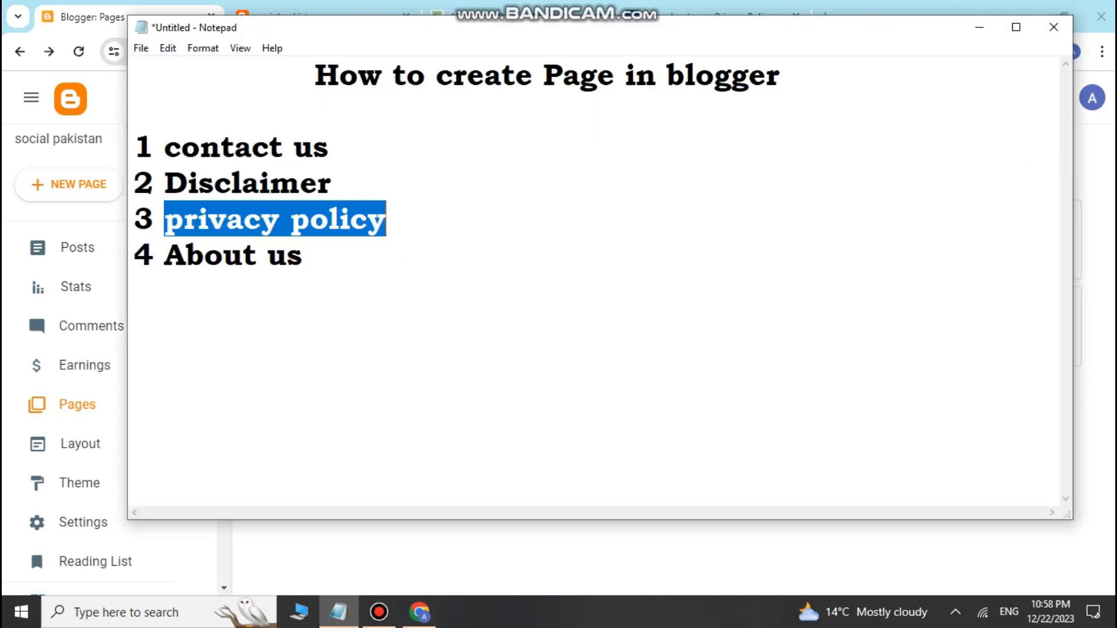
click(304, 256)
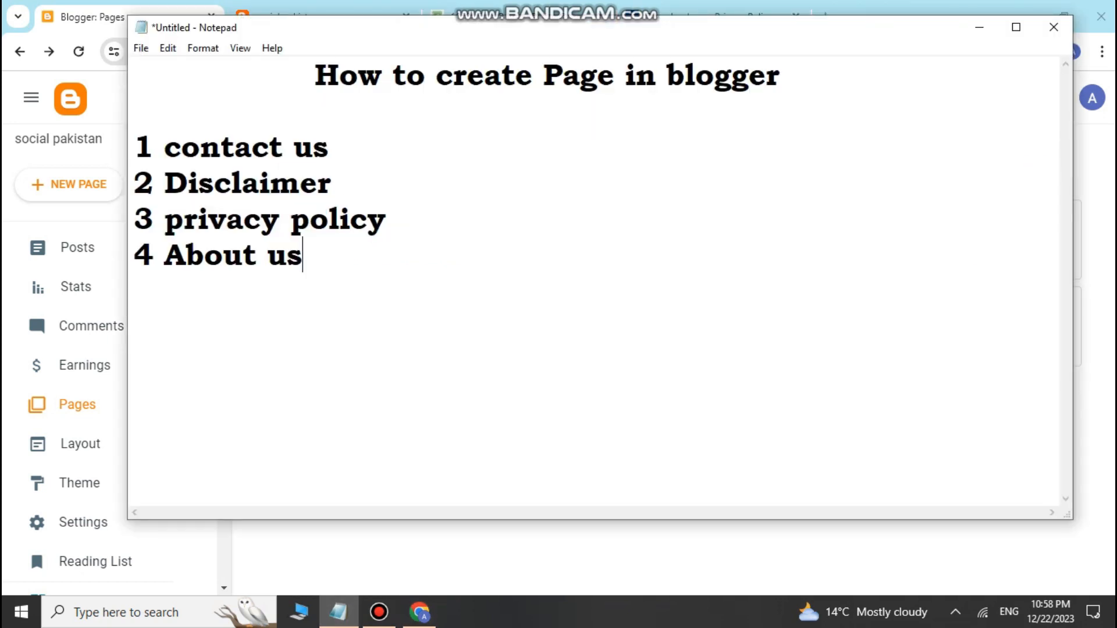
double_click(350, 220)
click(387, 220)
click(419, 612)
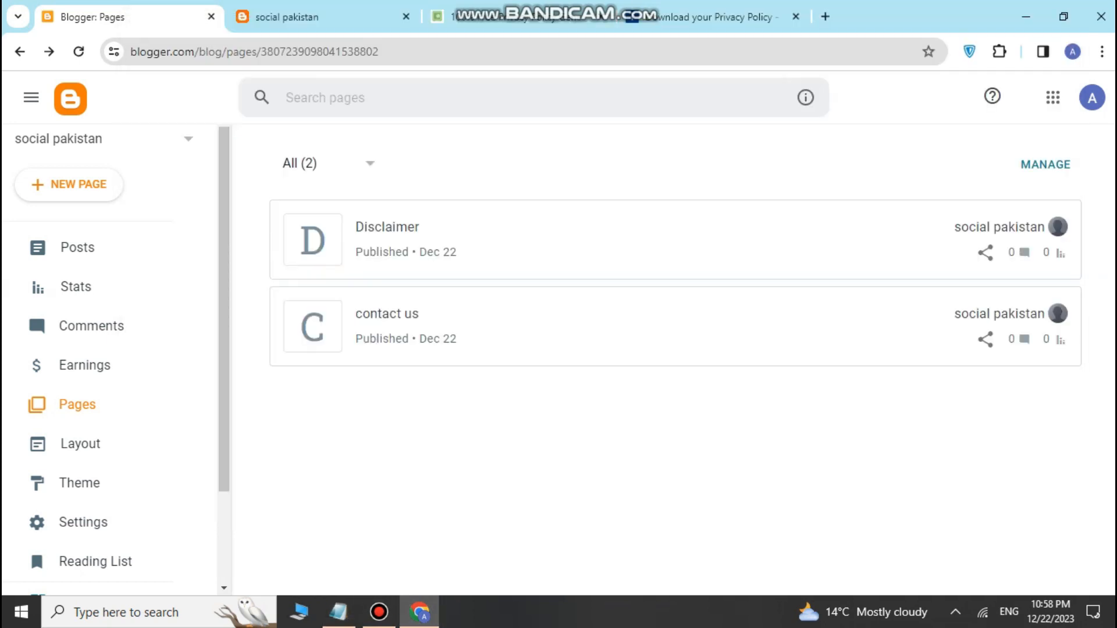
Step: Create a new page titled 'privacy policy', close the two old generator tabs, and open a new tab
click(69, 184)
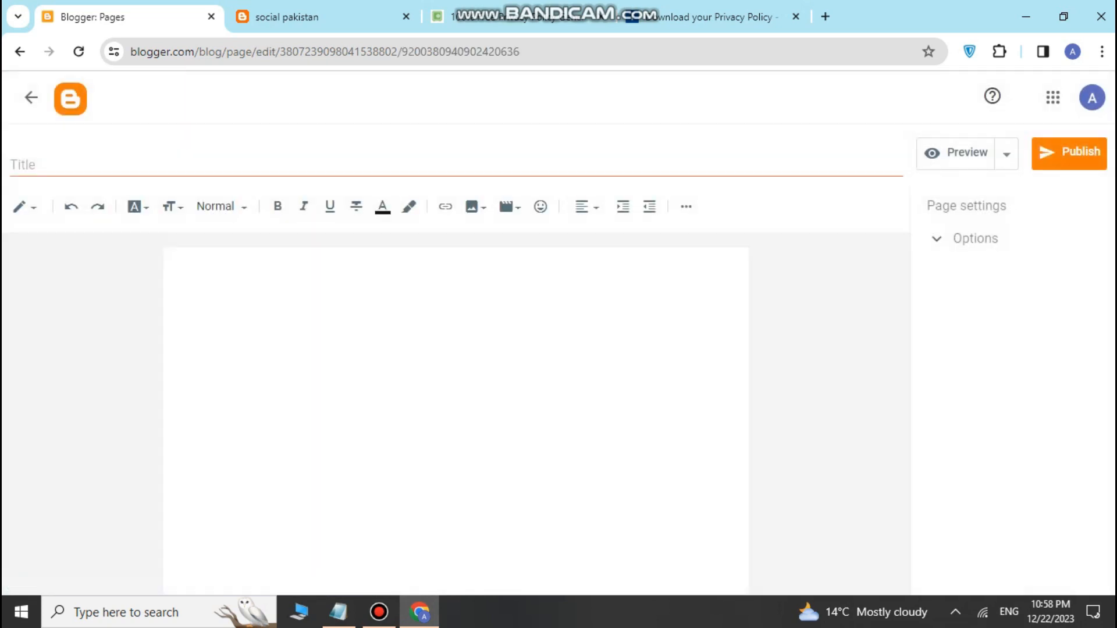
text(privacy policy)
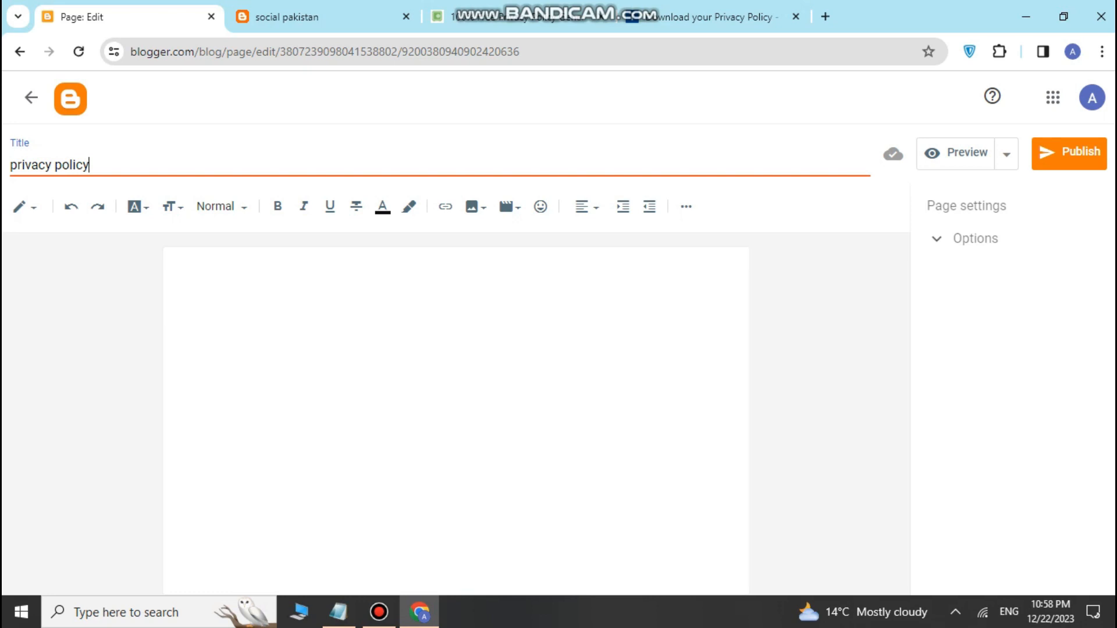
click(796, 17)
click(601, 17)
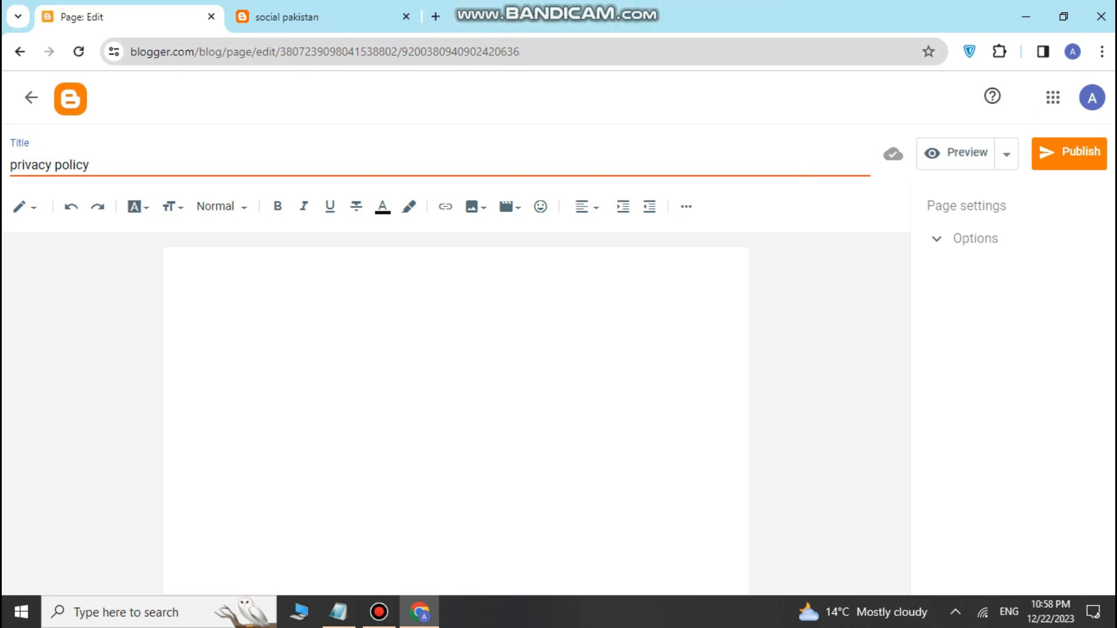
click(435, 17)
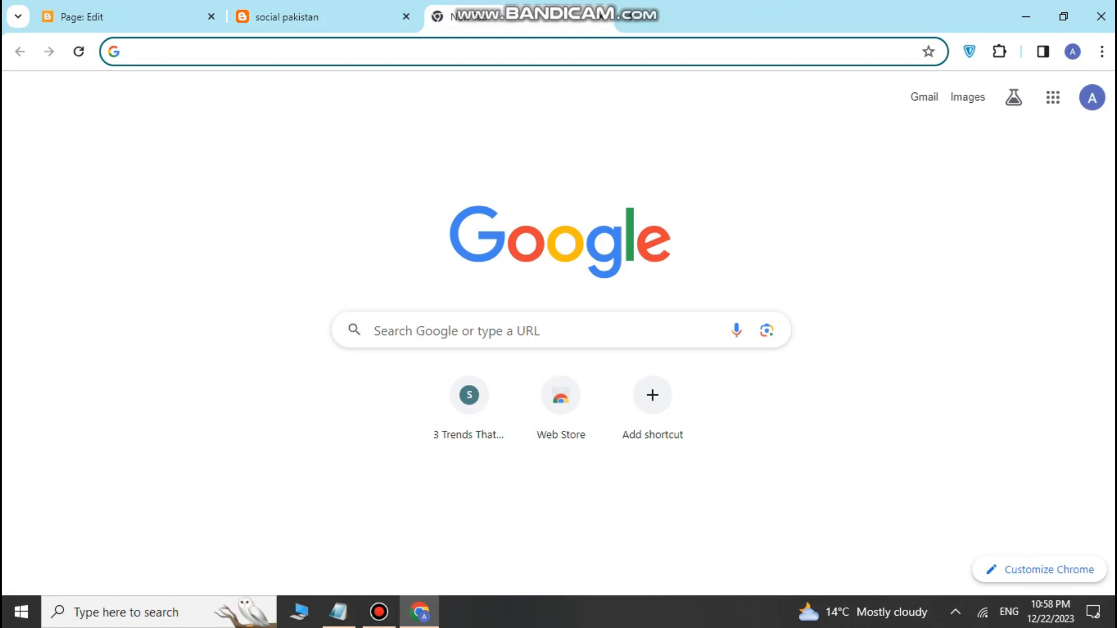
Step: Search Google for 'privacy policy generator', open privacypolicygenerator.info and start a Website policy
click(466, 331)
click(437, 367)
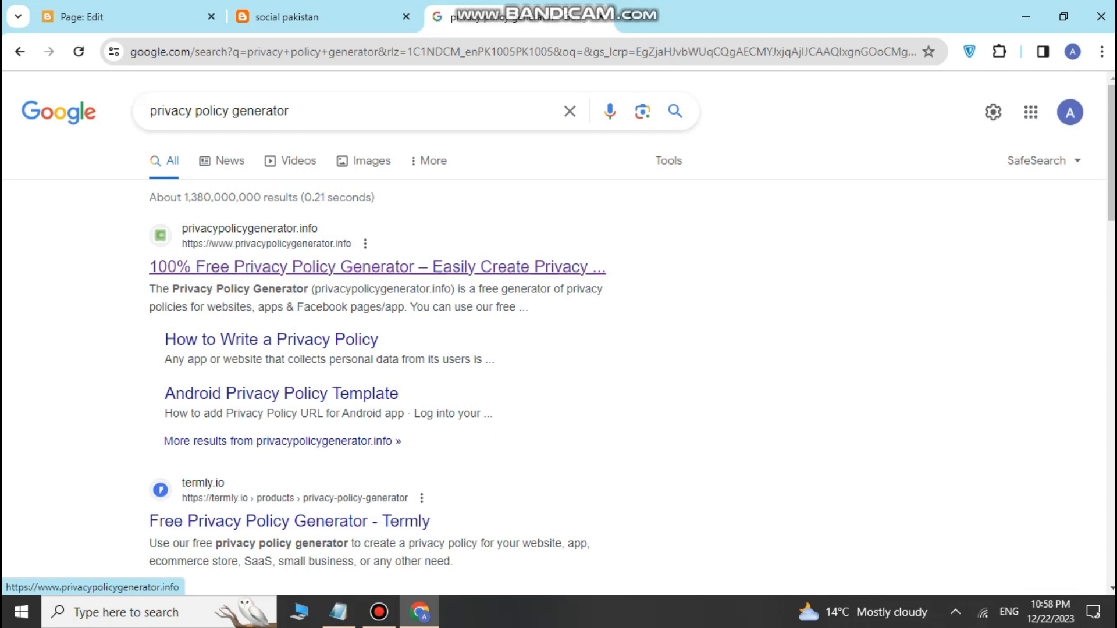
click(377, 267)
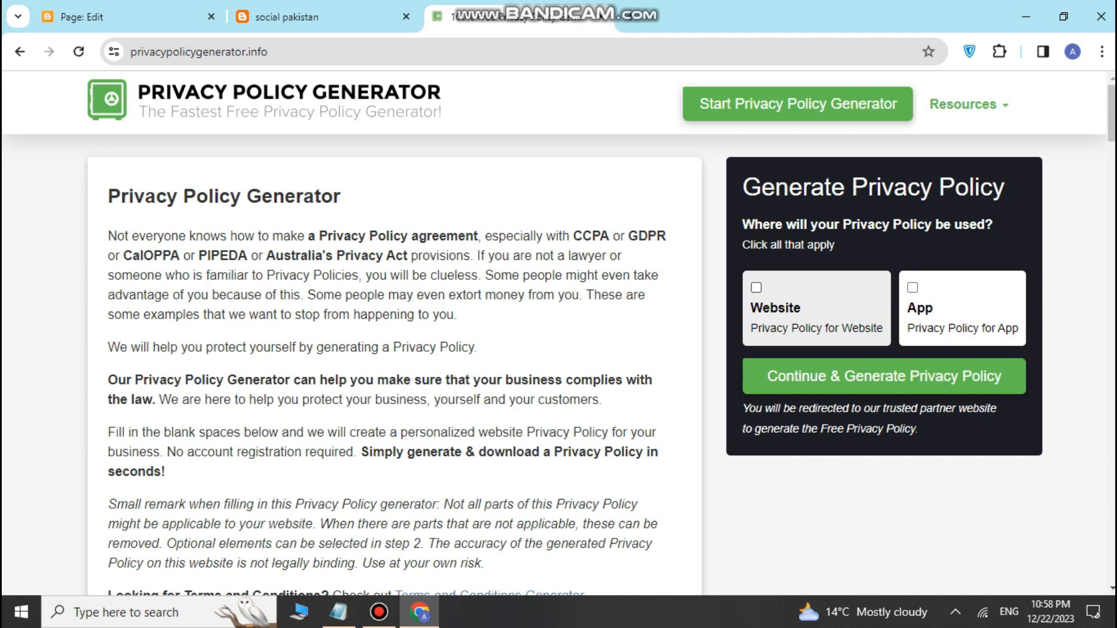
click(756, 288)
click(885, 377)
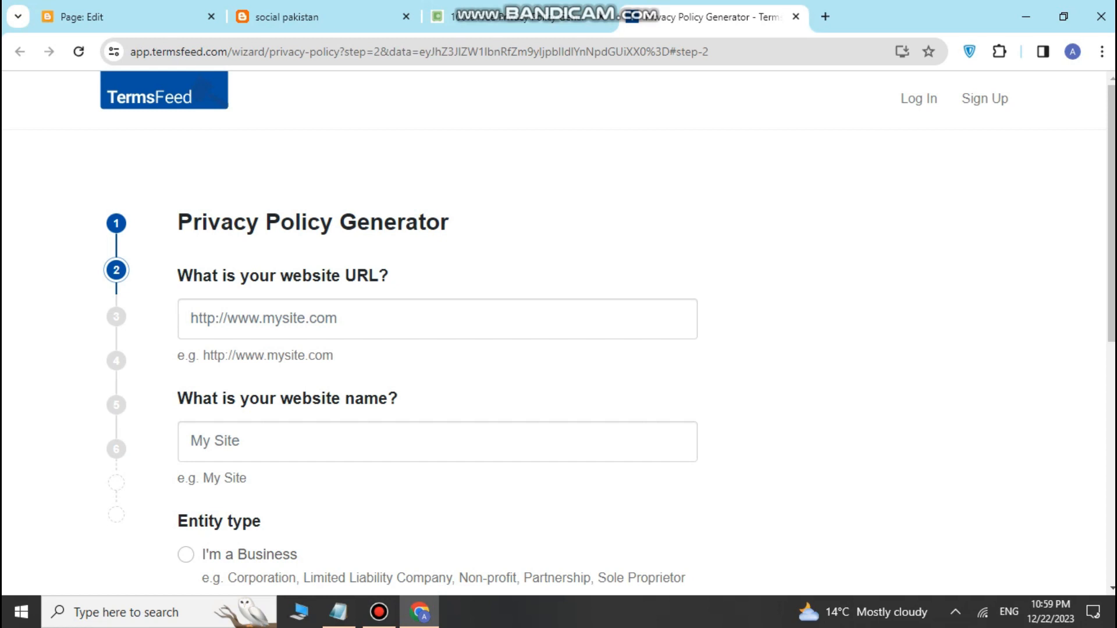
Step: Enter the blog URL and website name Social pakistan, and set the owner as Individual
click(364, 319)
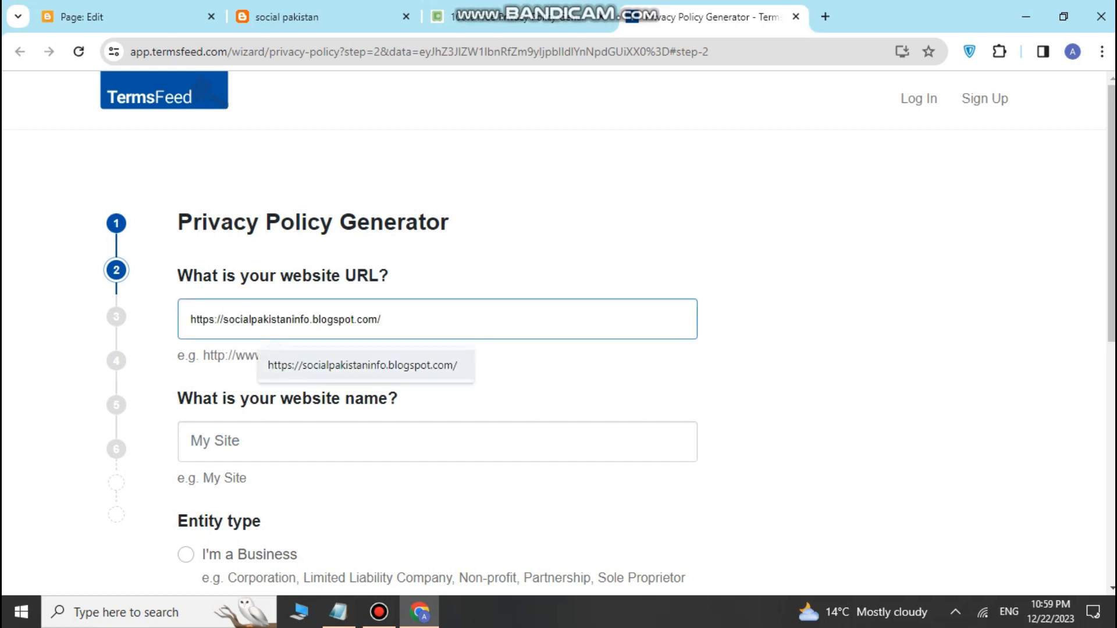
click(365, 365)
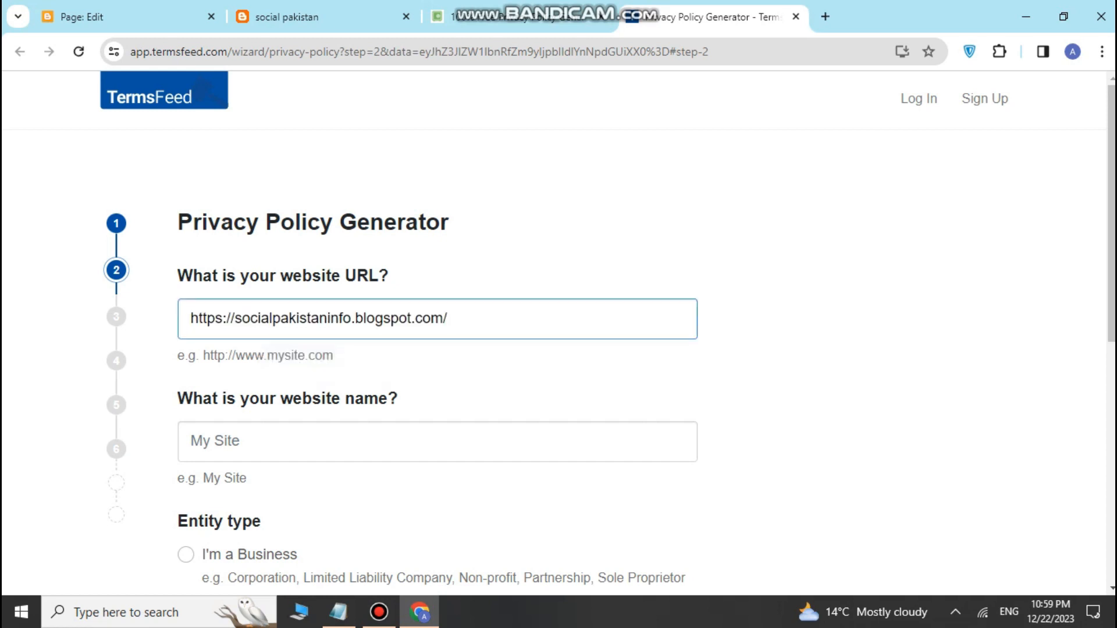
scroll(559, 332, down, 3)
click(321, 279)
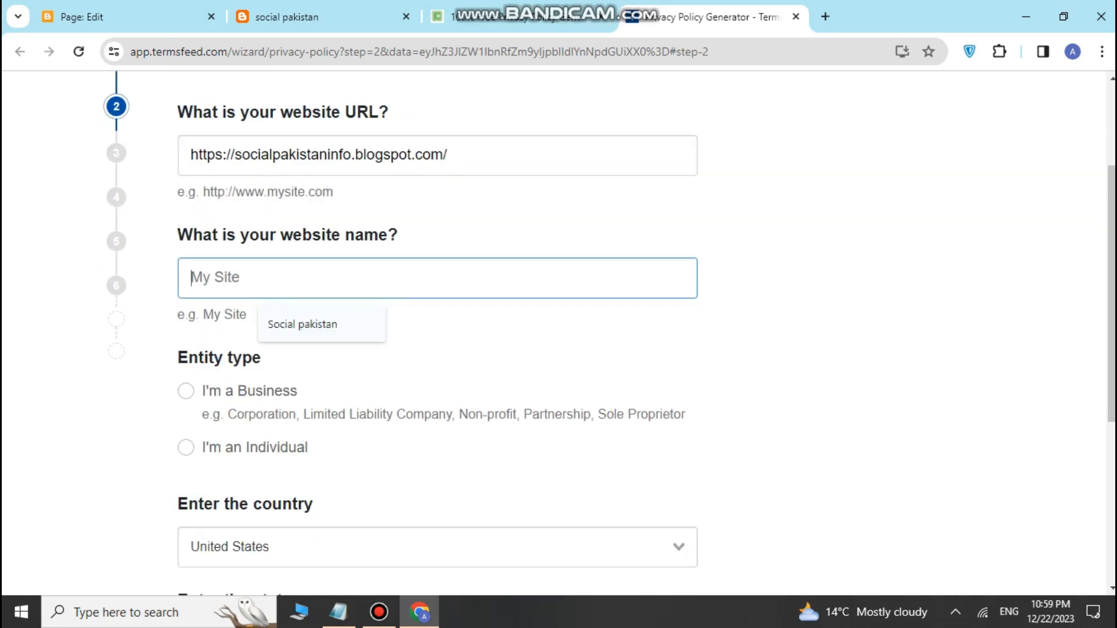
click(322, 324)
scroll(322, 324, down, 1)
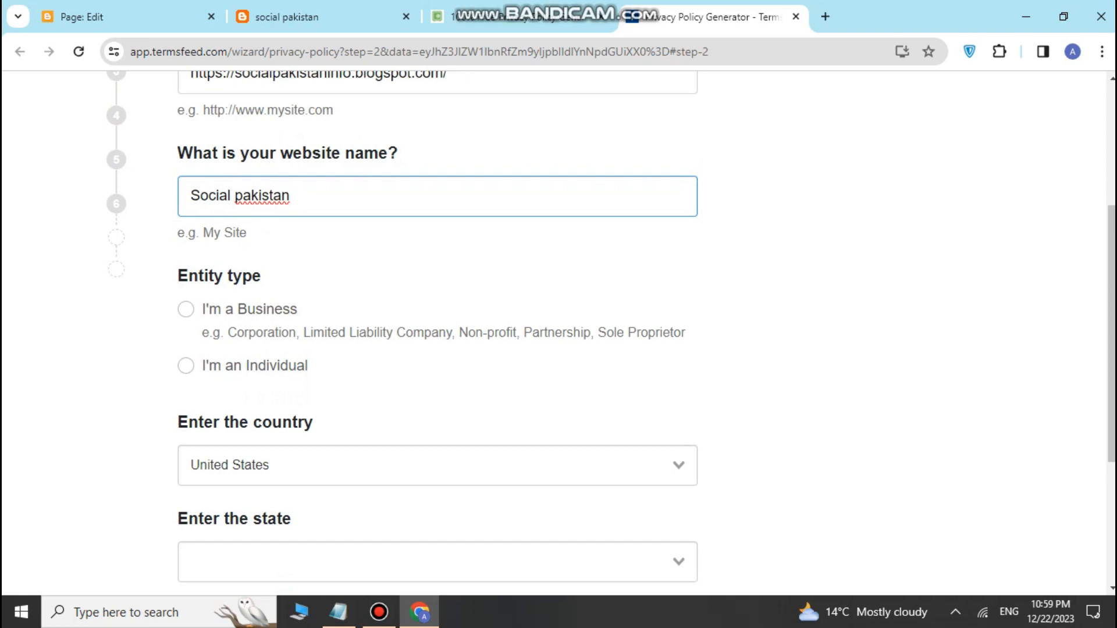
click(186, 366)
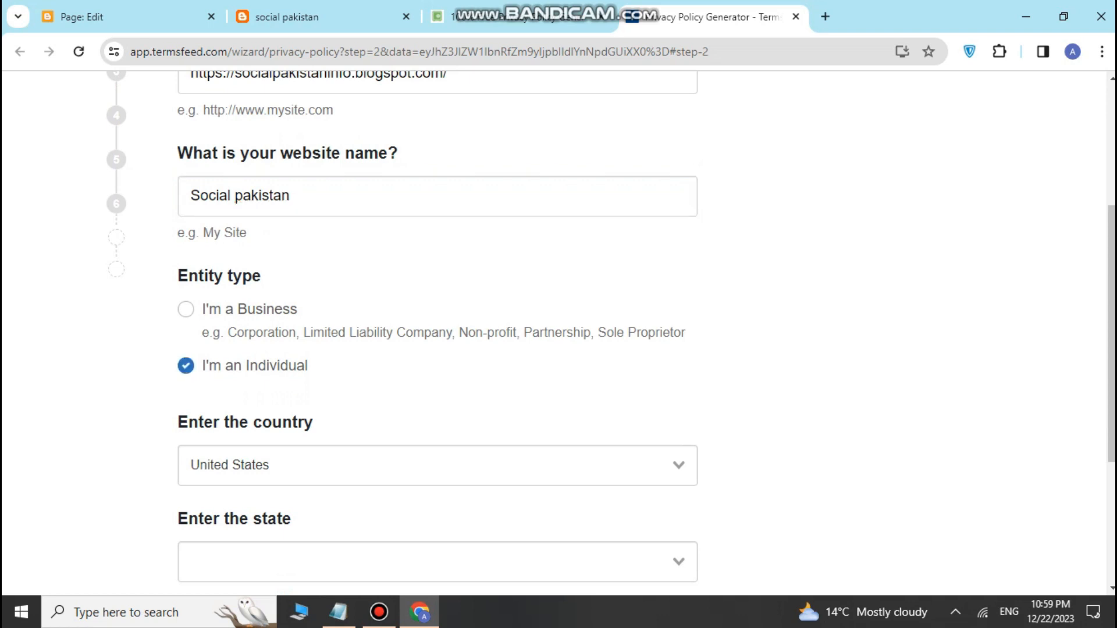
Step: Select Pakistan as the country and continue to the next wizard step
scroll(186, 366, down, 1)
scroll(611, 323, down, 1)
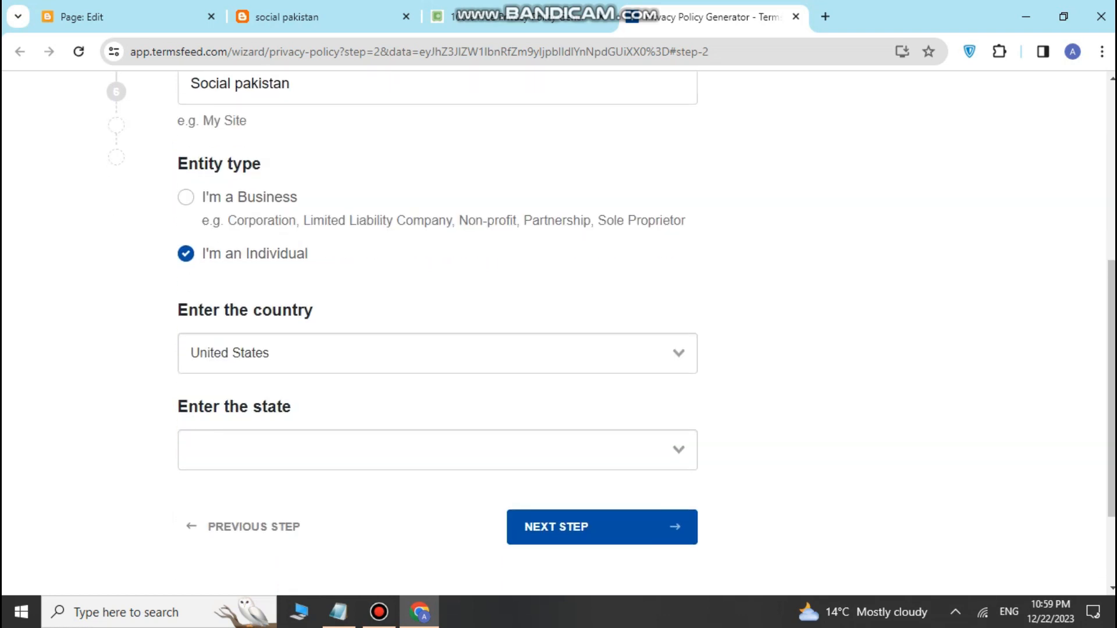
click(437, 301)
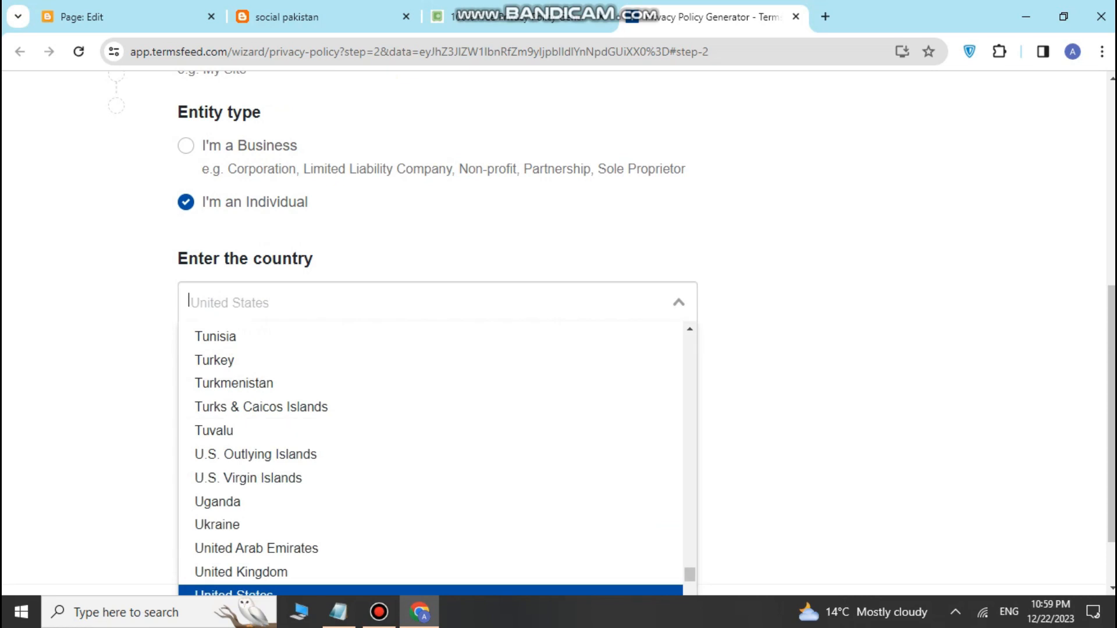
scroll(437, 419, down, 3)
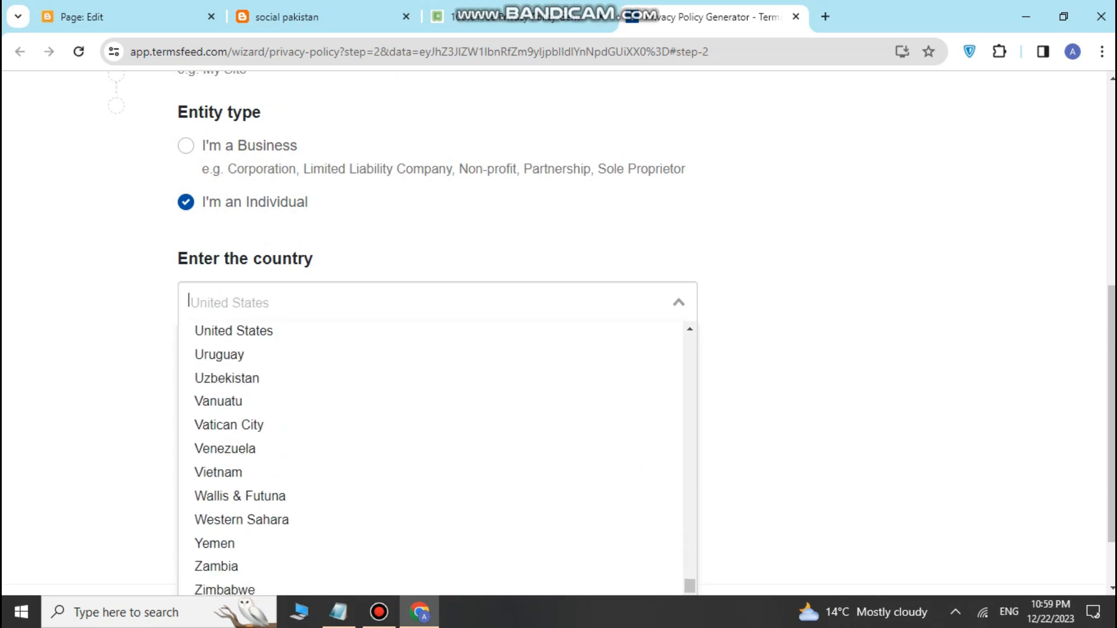
scroll(431, 495, up, 6)
scroll(430, 495, up, 5)
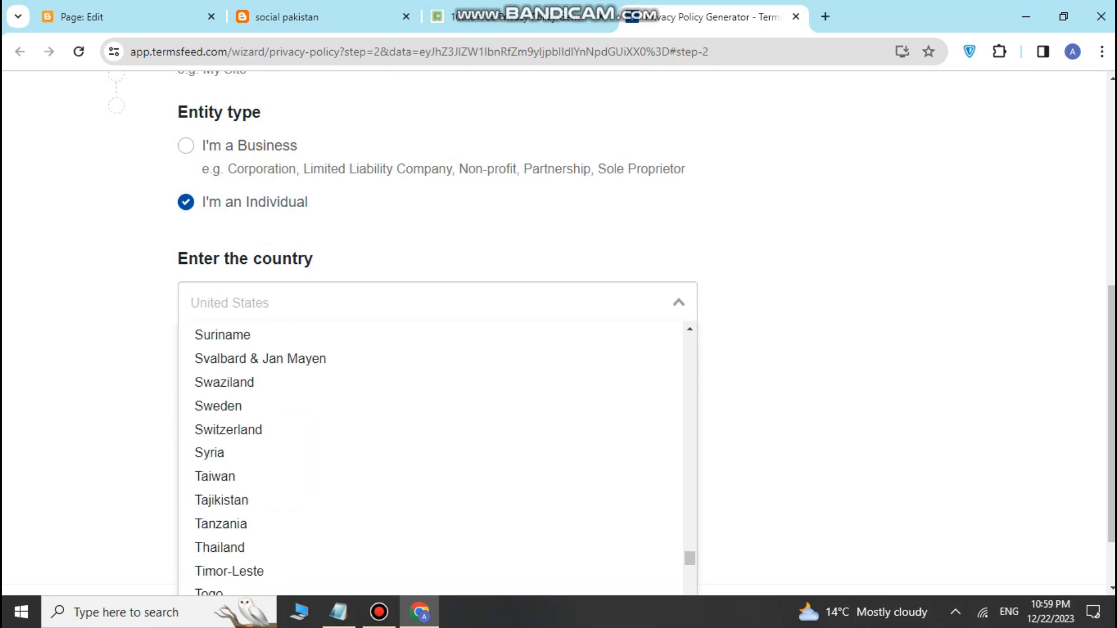
scroll(430, 407, down, 12)
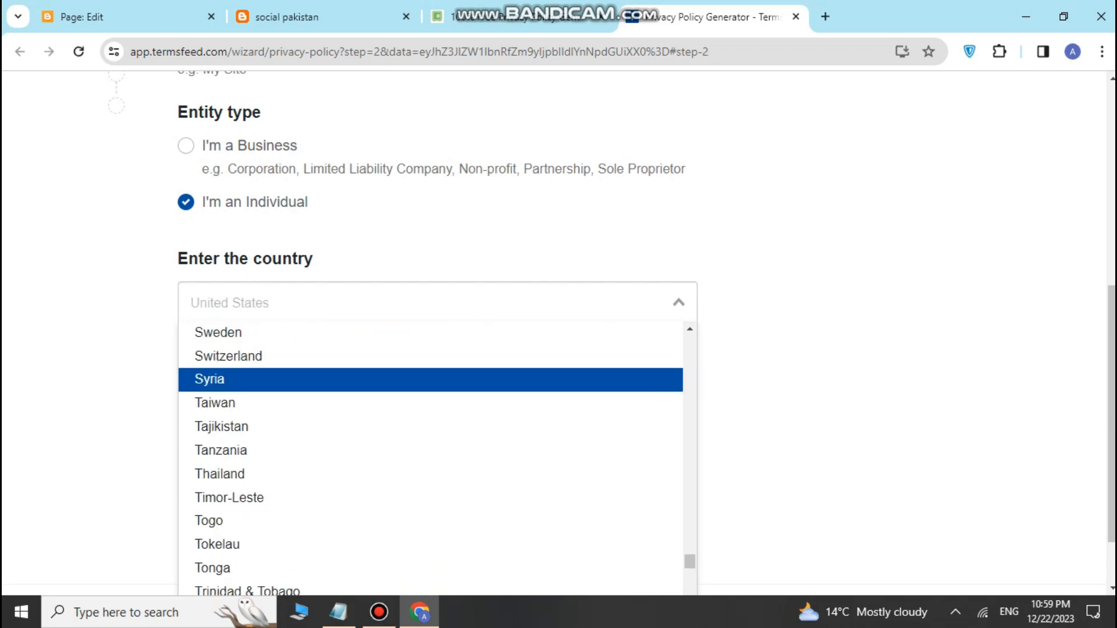
scroll(430, 407, up, 20)
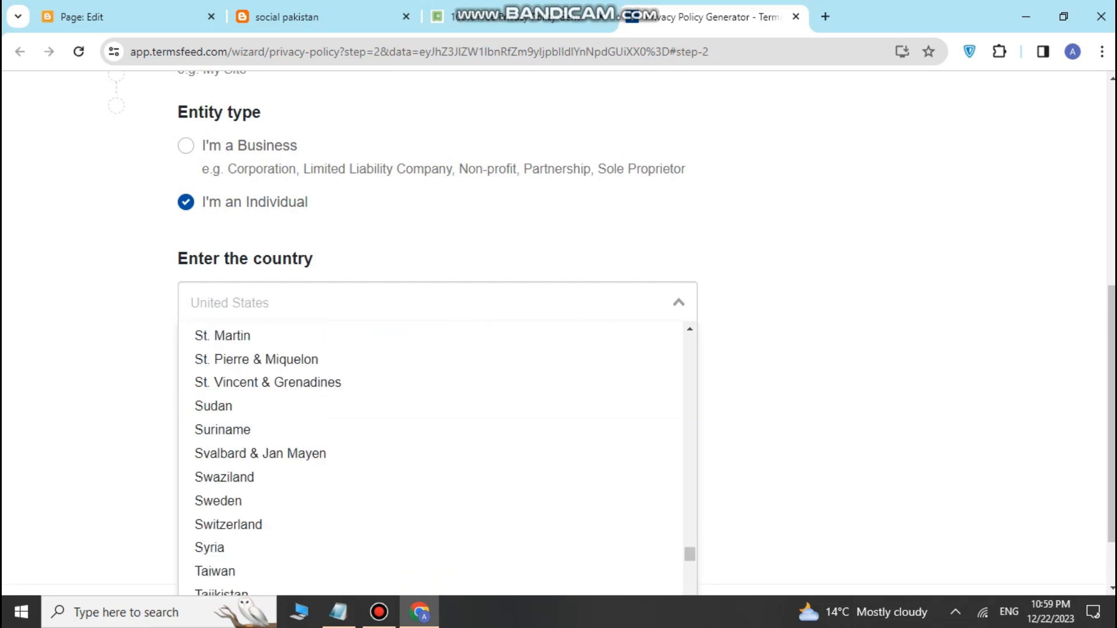
scroll(430, 408, down, 2)
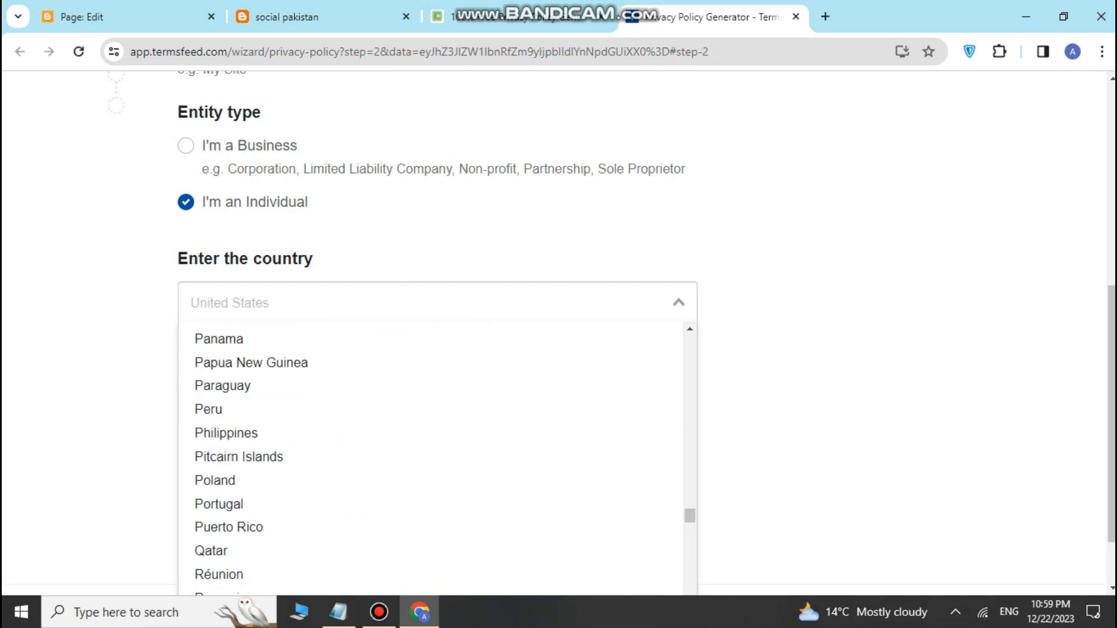
scroll(431, 407, up, 2)
click(232, 350)
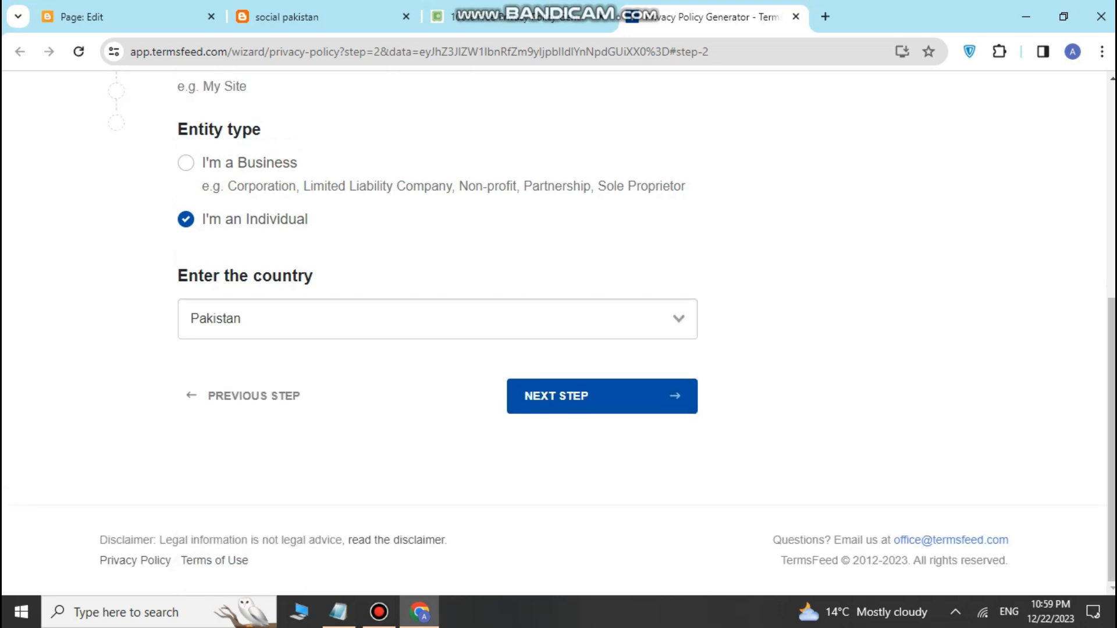
click(602, 396)
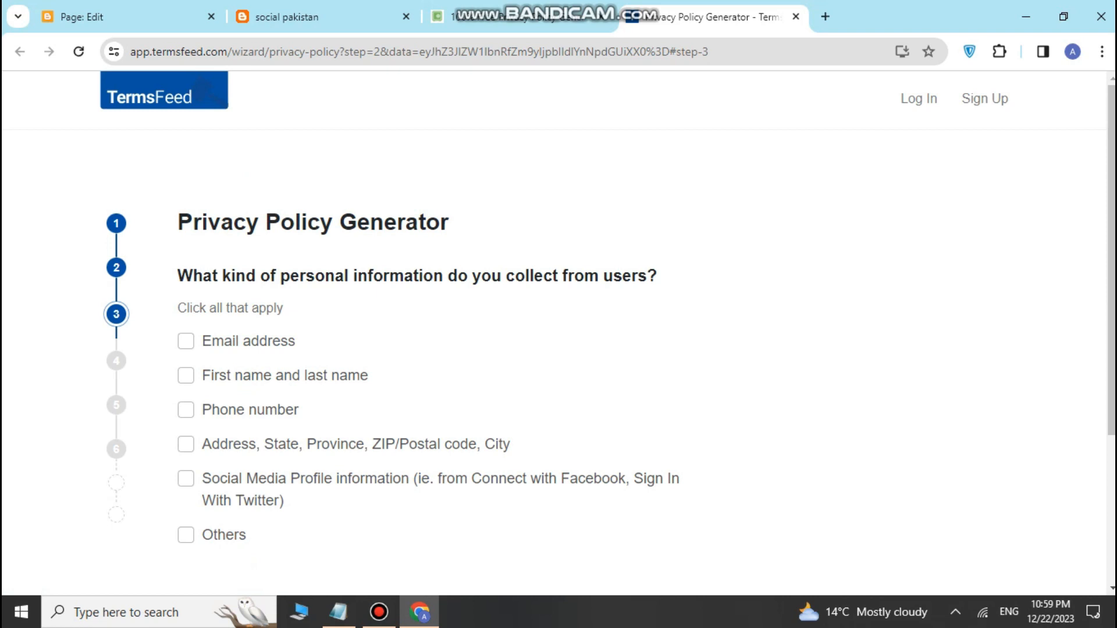
Step: Mark email addresses as collected and offer email as the contact method
click(186, 341)
scroll(554, 333, down, 1)
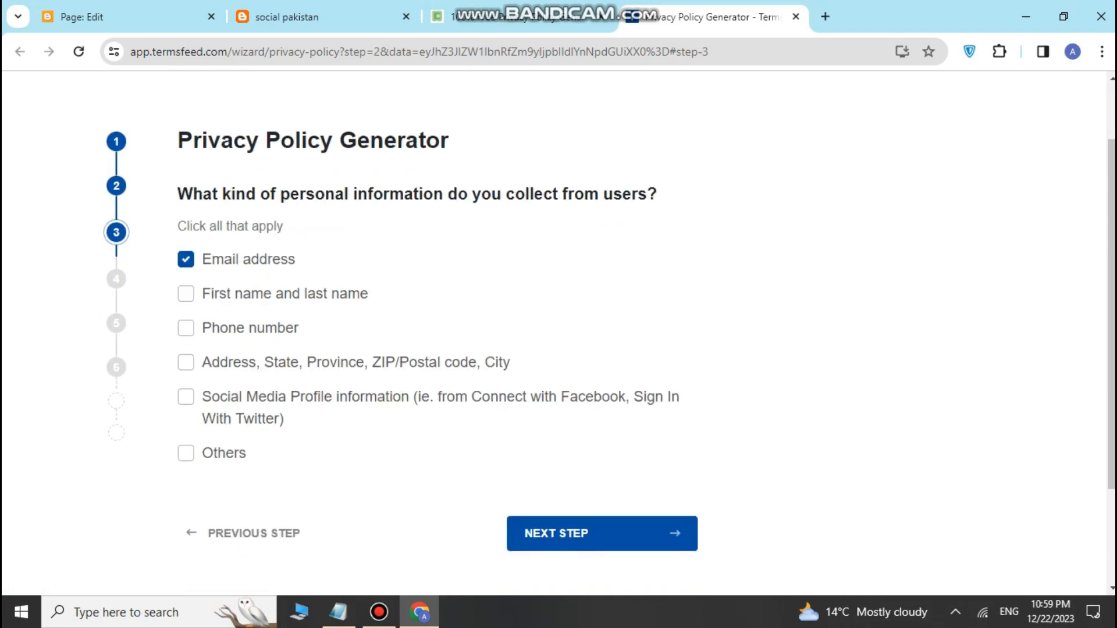
click(602, 534)
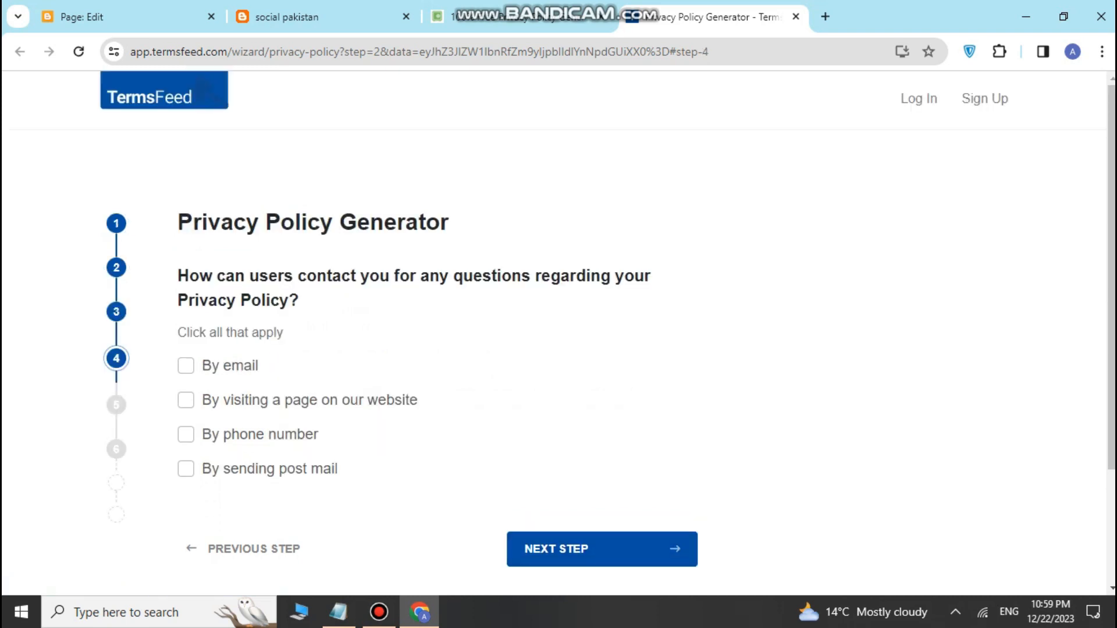
scroll(609, 331, down, 1)
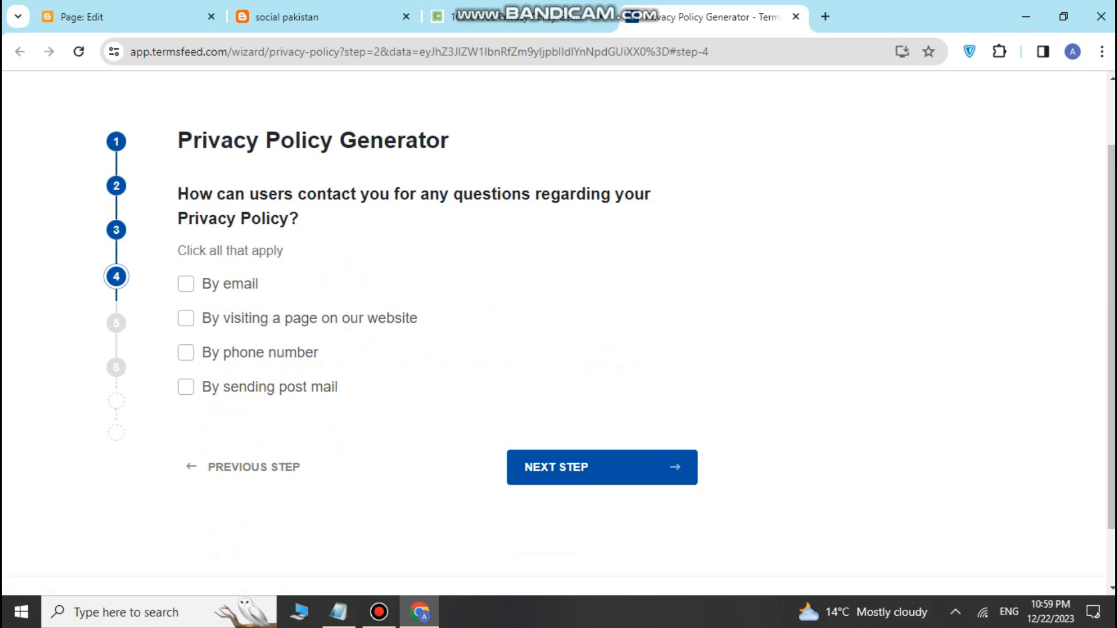
click(186, 284)
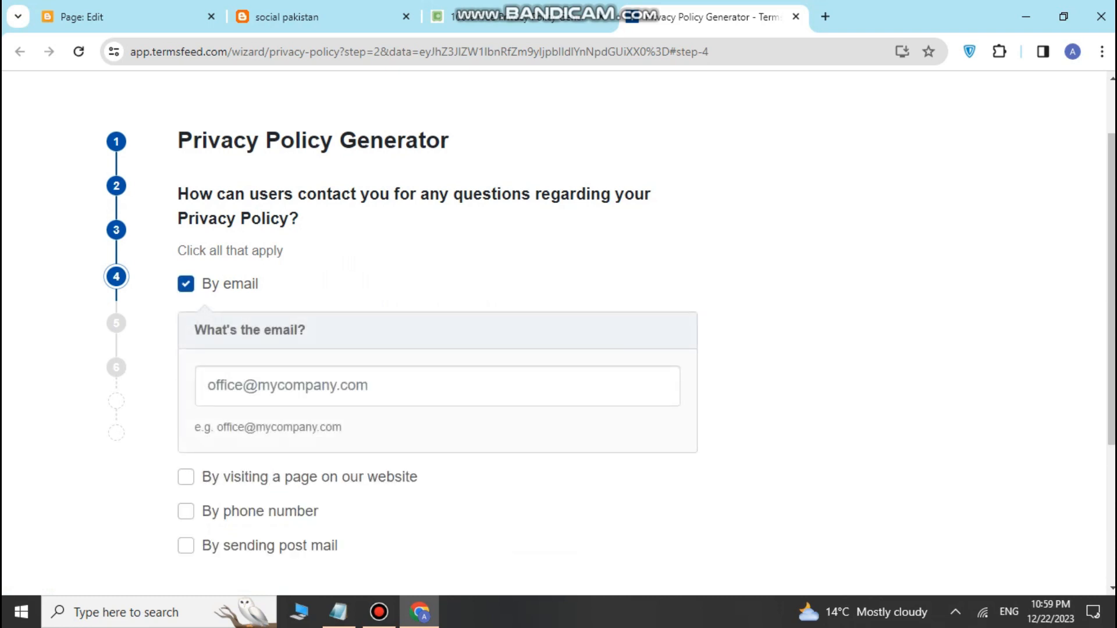
Step: Enter the owner's e-mail address as the contact address and submit the step
scroll(349, 326, down, 1)
click(350, 305)
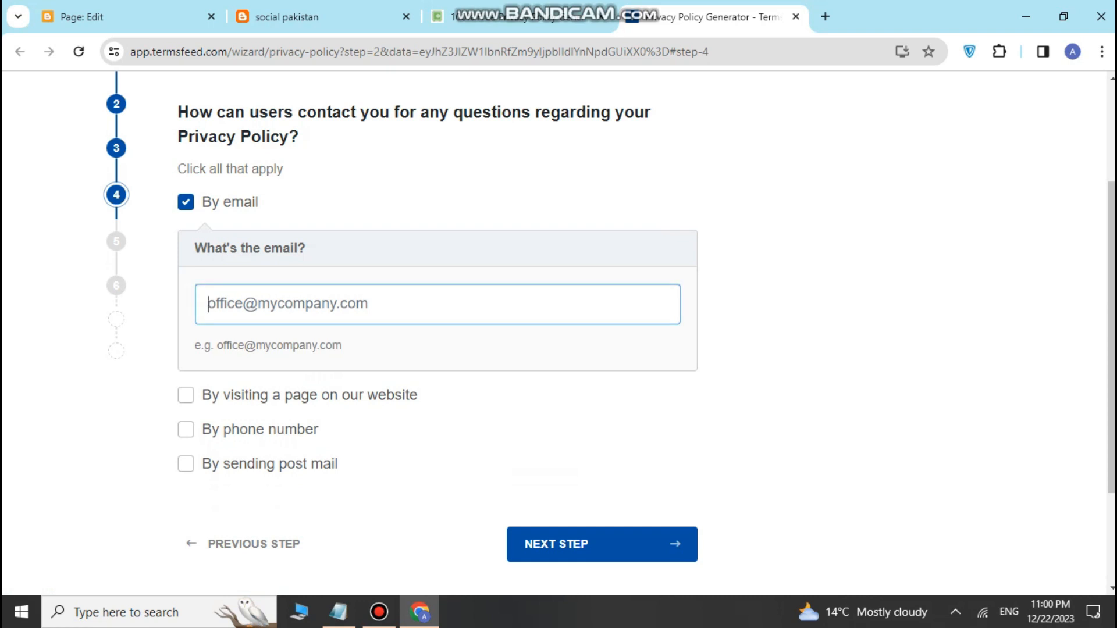
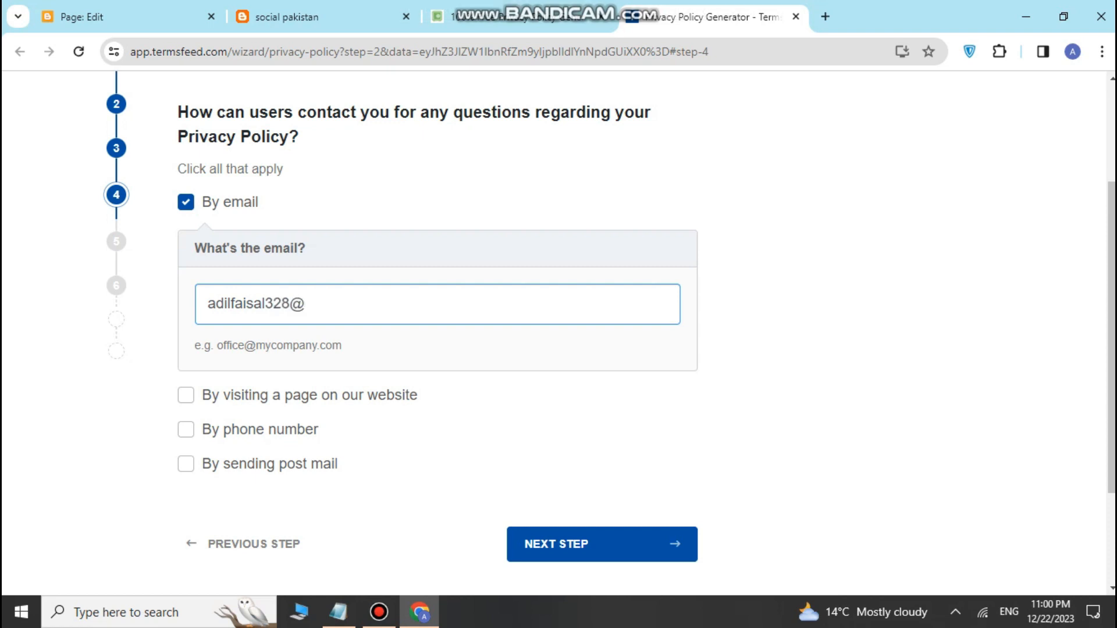
click(378, 612)
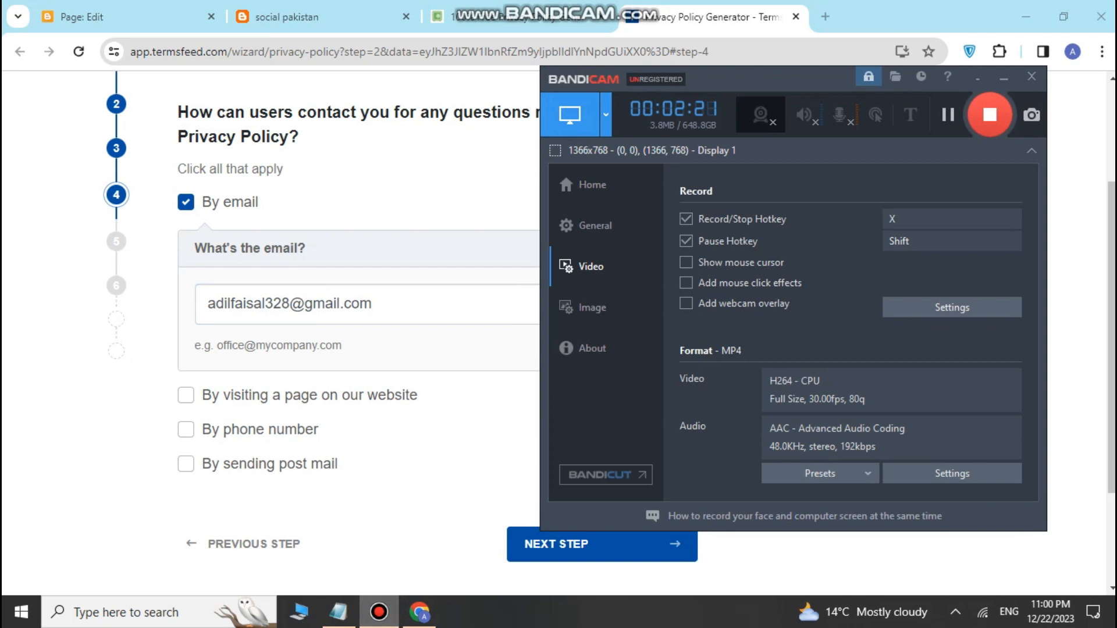
click(379, 612)
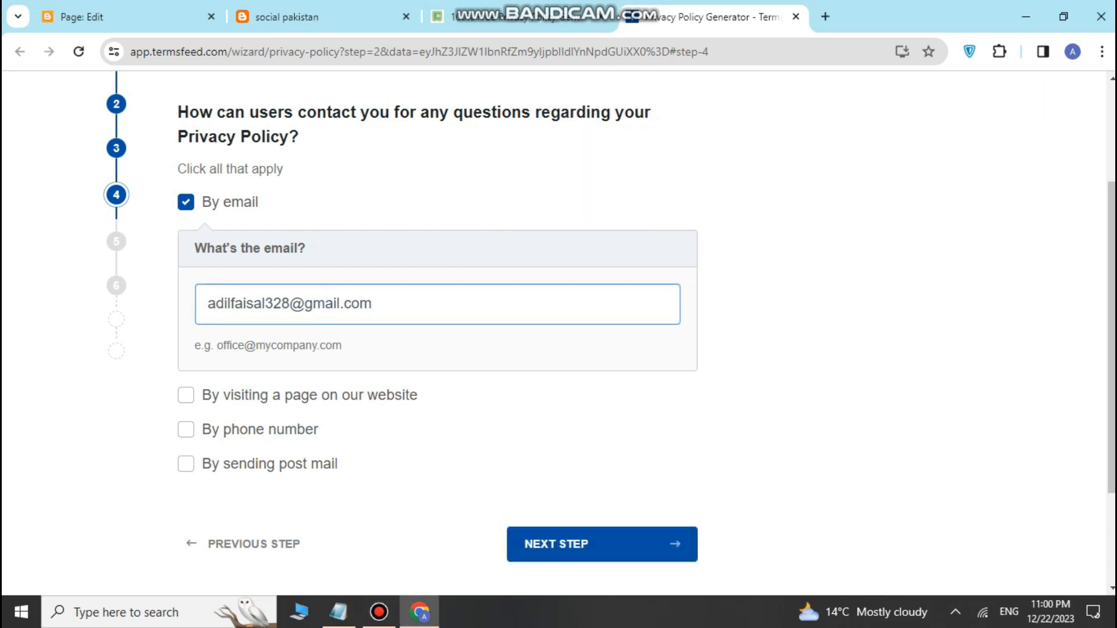
scroll(558, 326, down, 1)
key(Return)
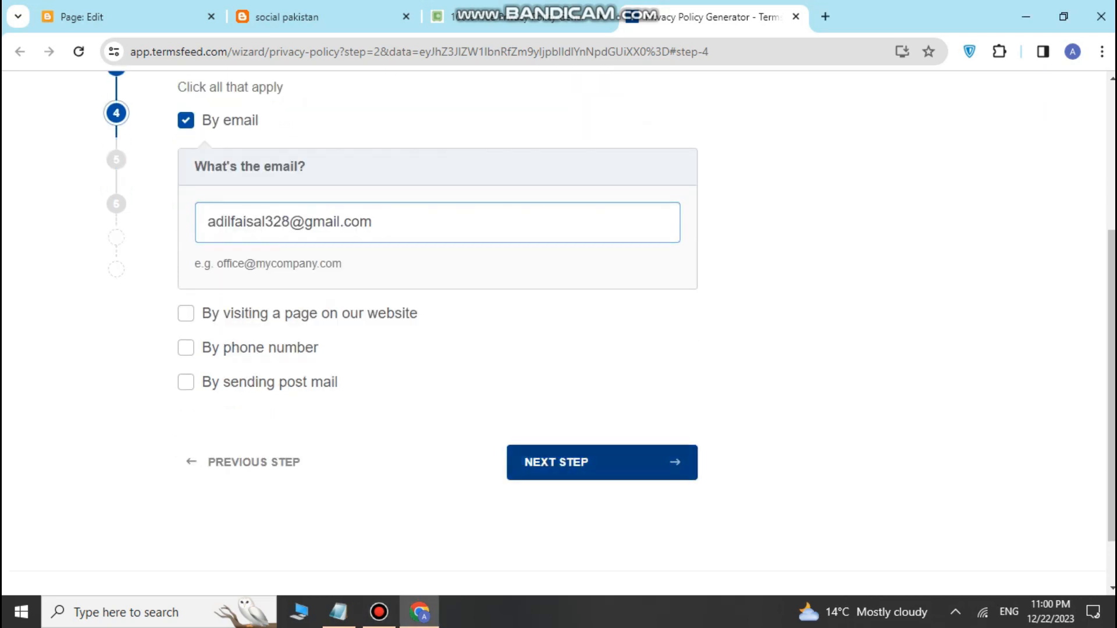
Step: Decline the Professional Privacy Policy upgrade
scroll(559, 326, down, 2)
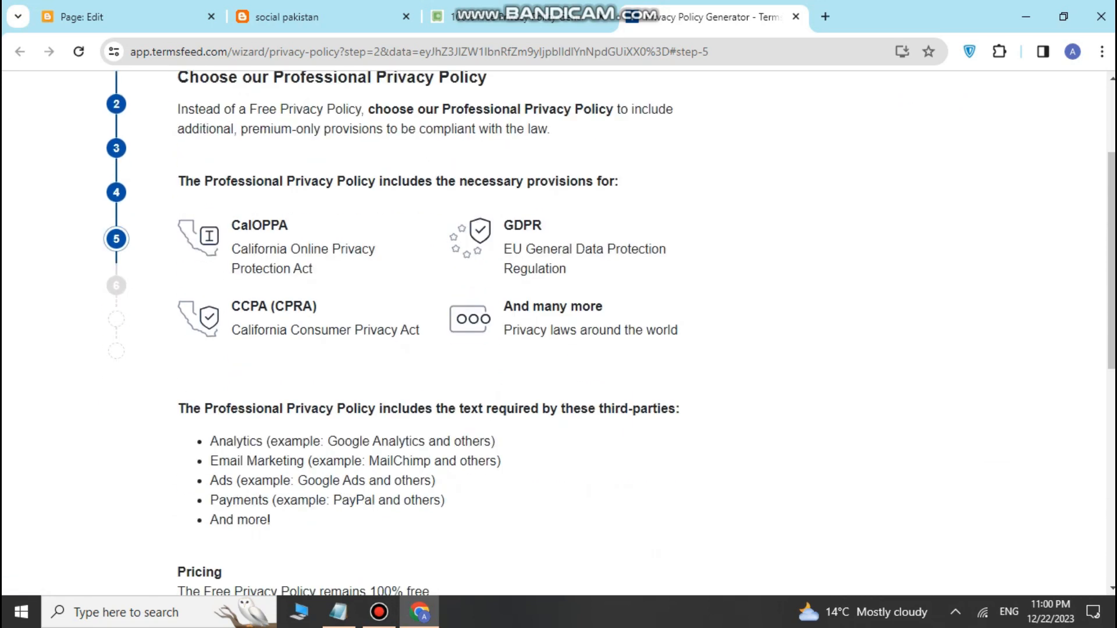
scroll(559, 326, down, 4)
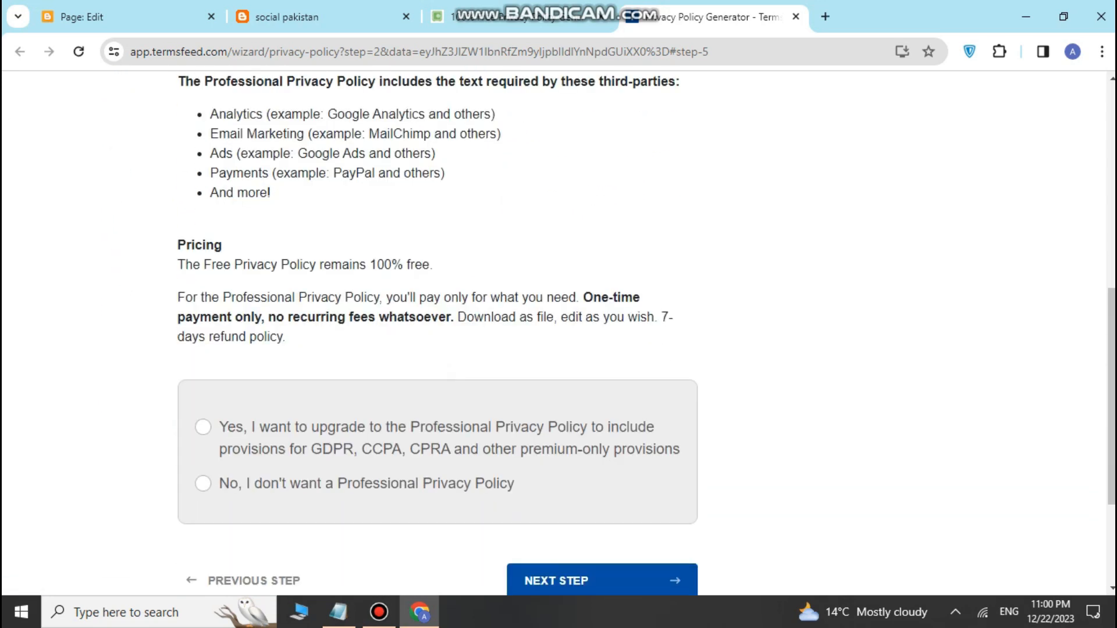
scroll(559, 326, down, 1)
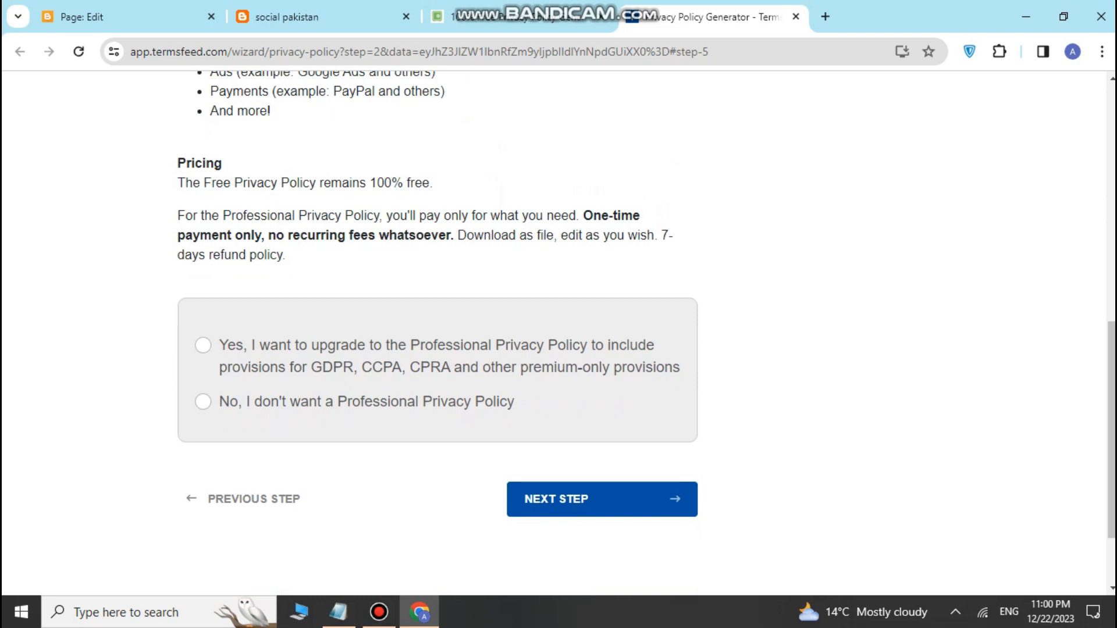
click(203, 402)
Step: Finish the TermsFeed wizard with the owner's e-mail address and generate the free privacy policy
click(603, 499)
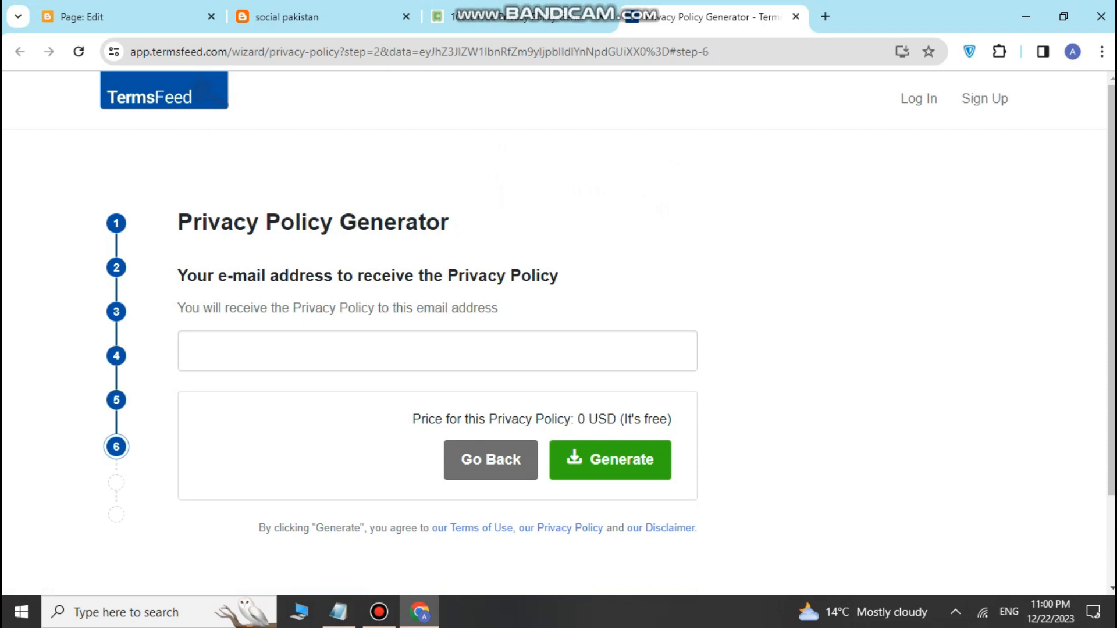
click(192, 351)
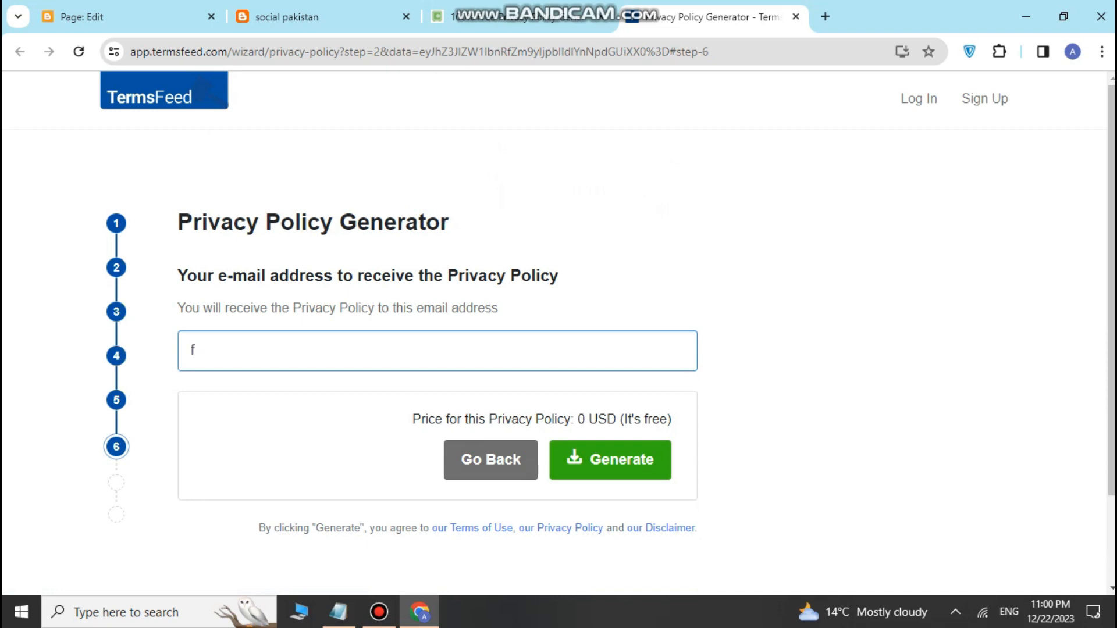
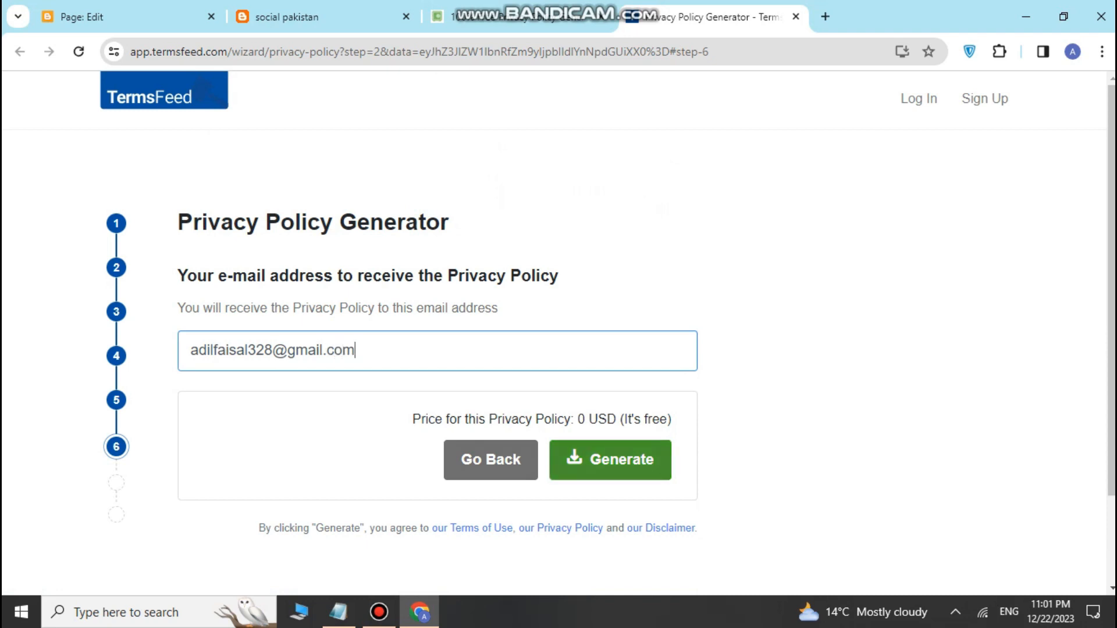
click(611, 459)
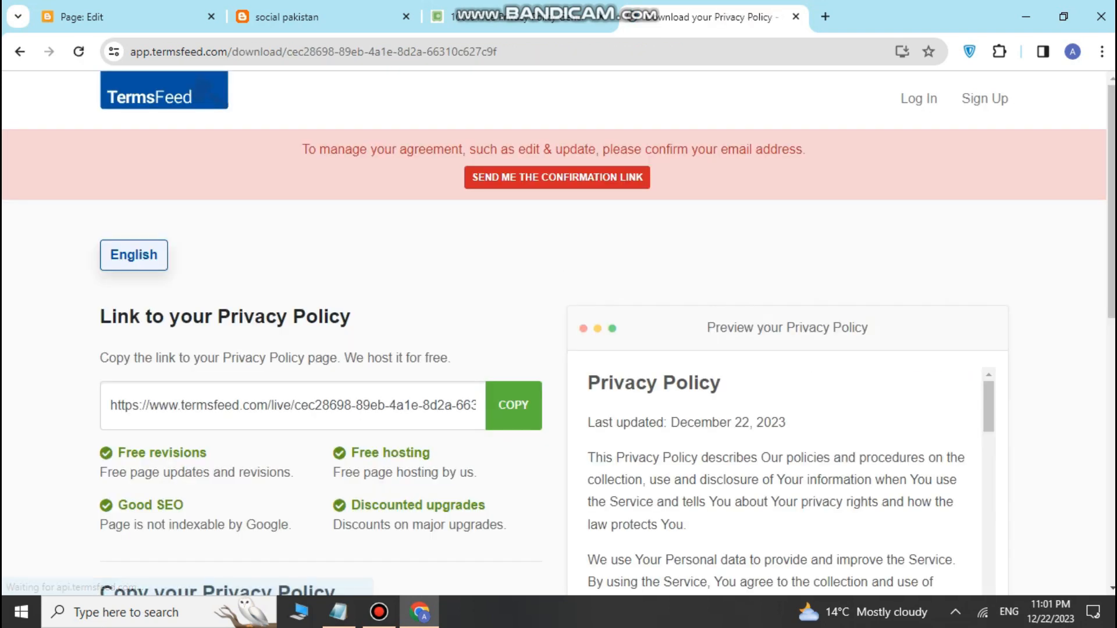
Step: Copy the generated privacy policy HTML to the clipboard and return to the Blogger page editor
scroll(558, 332, down, 3)
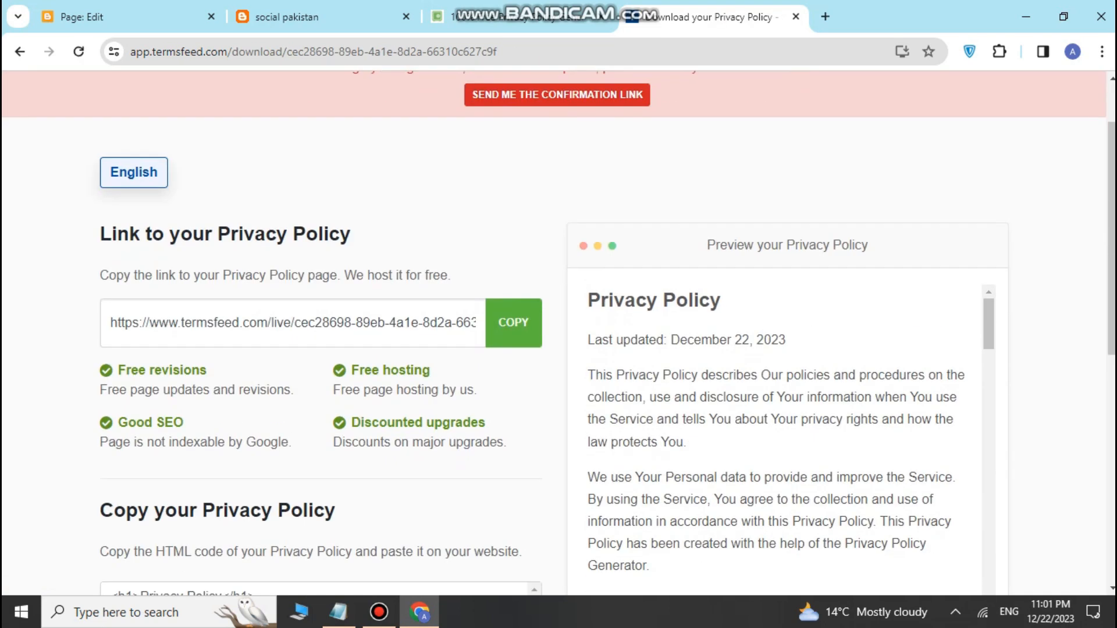
scroll(559, 331, down, 5)
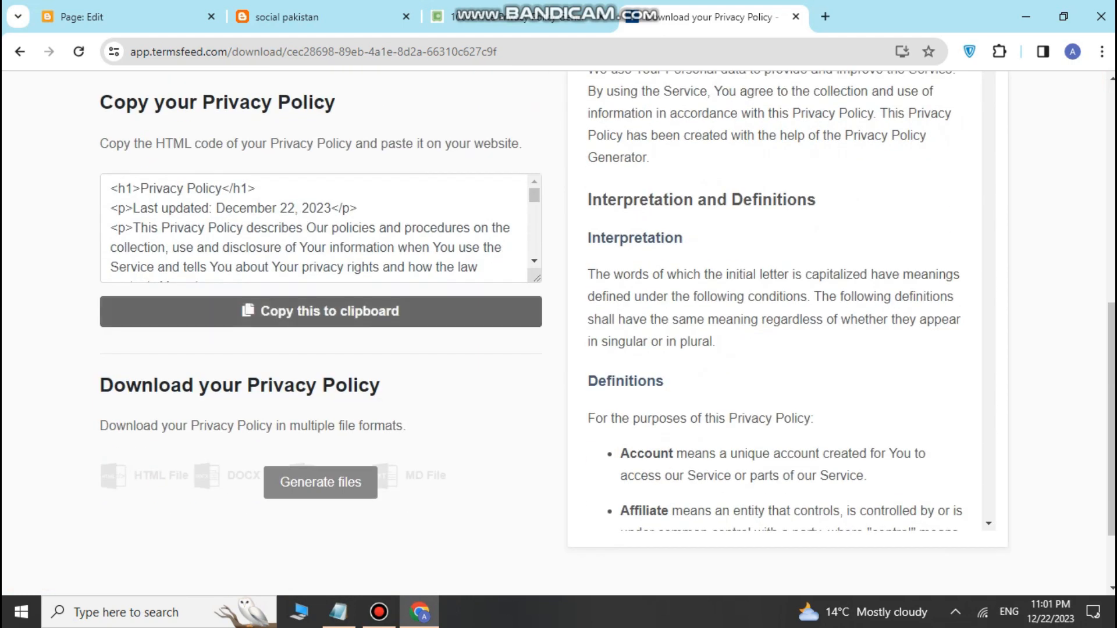
click(321, 311)
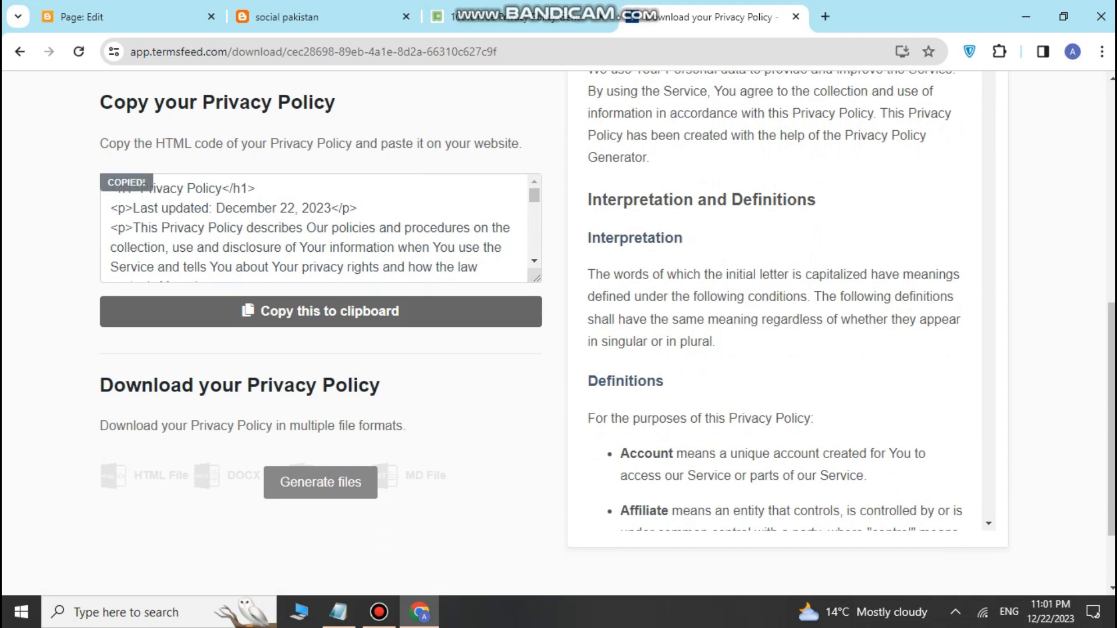
click(116, 17)
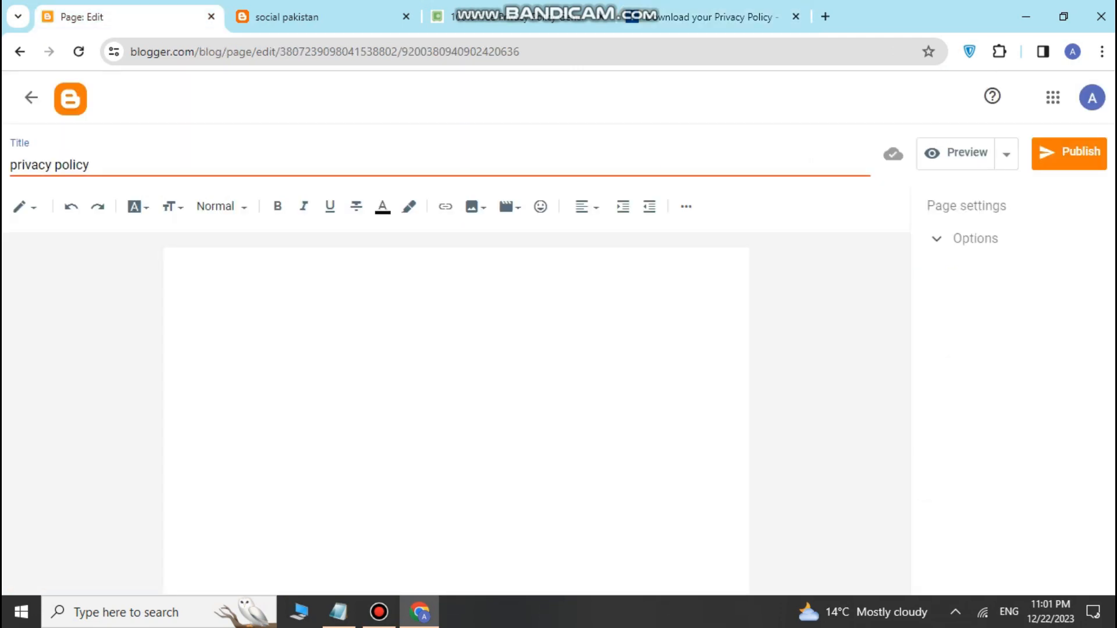
Step: Paste the TermsFeed policy HTML in HTML view, then switch the editor to Compose view
click(25, 206)
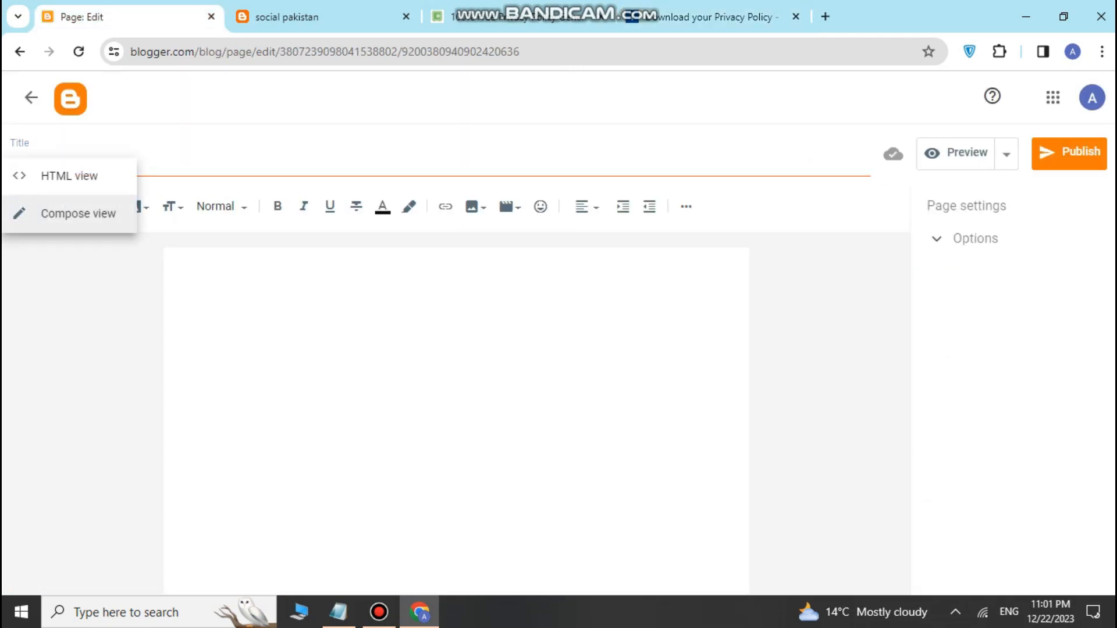
click(64, 176)
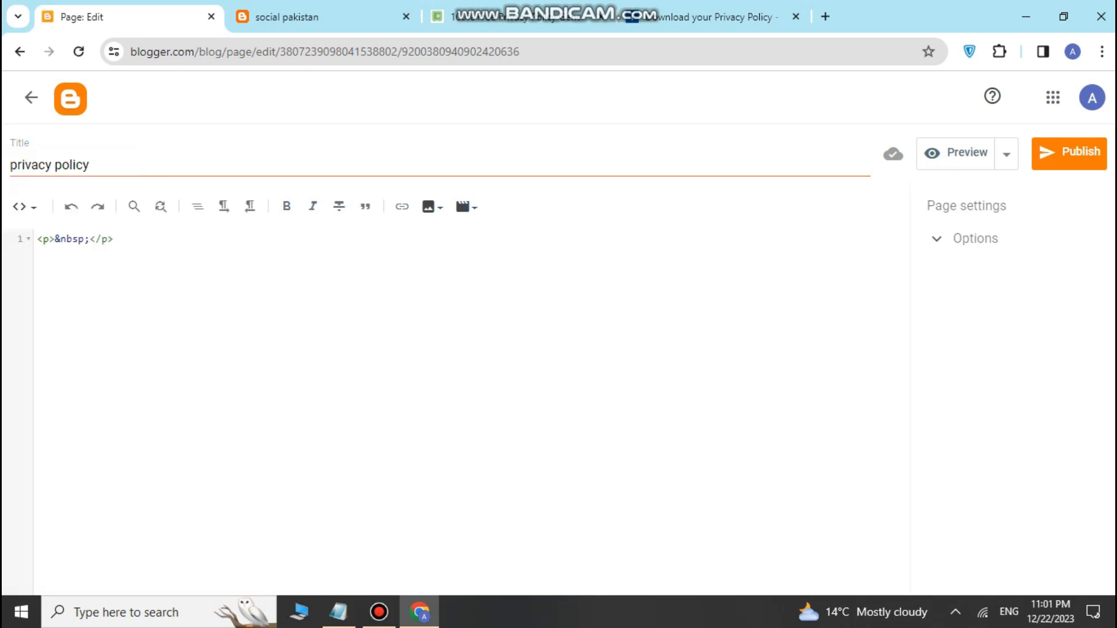
right_click(123, 242)
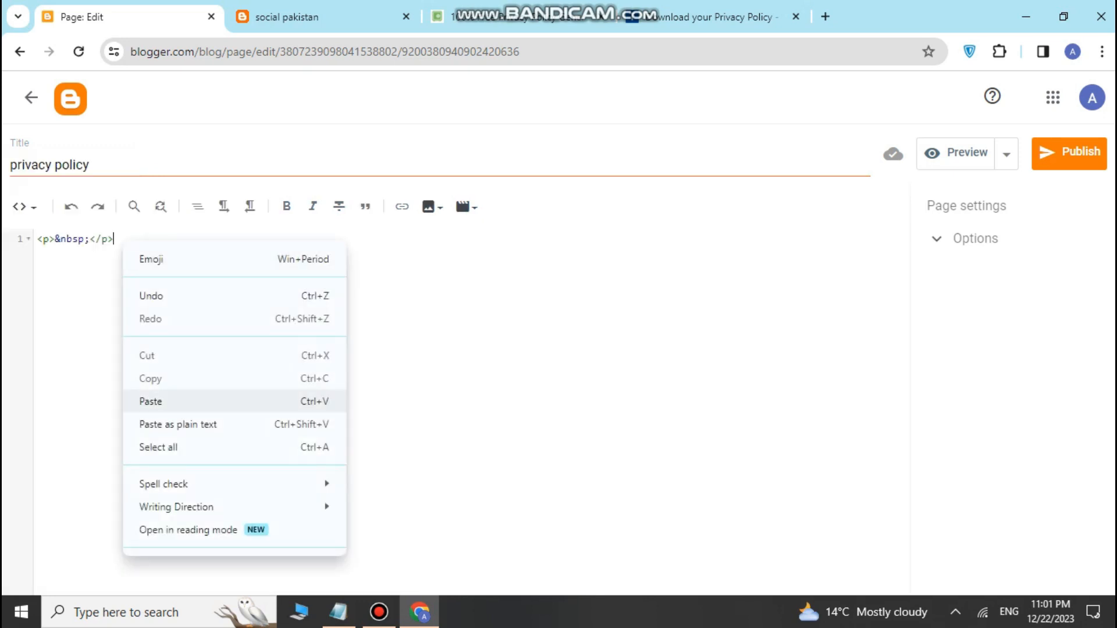
click(174, 400)
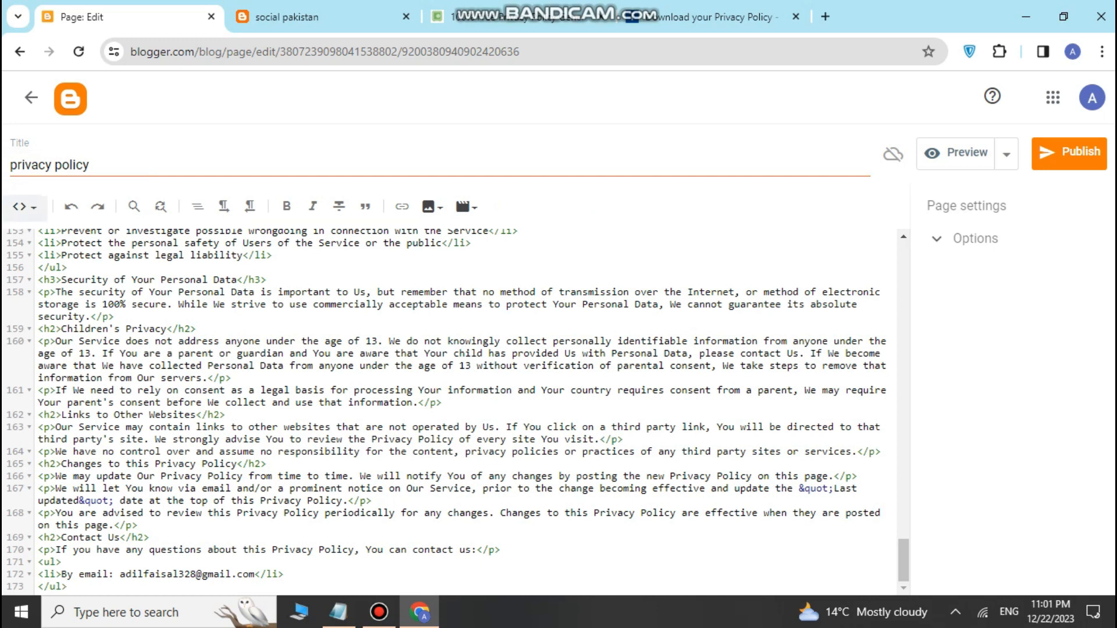
click(23, 207)
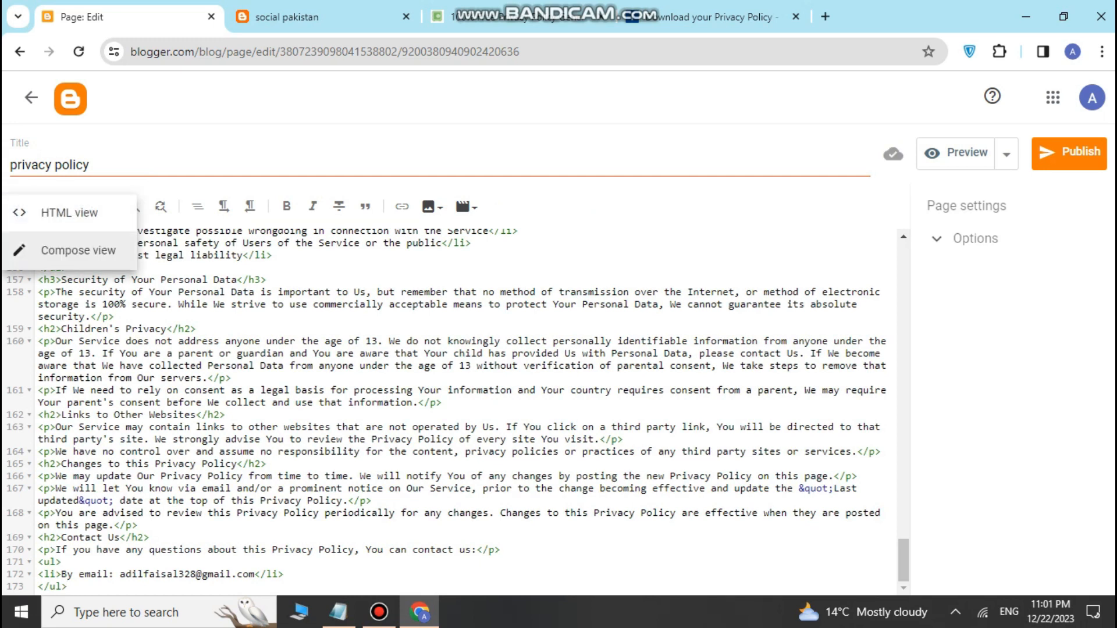
click(78, 250)
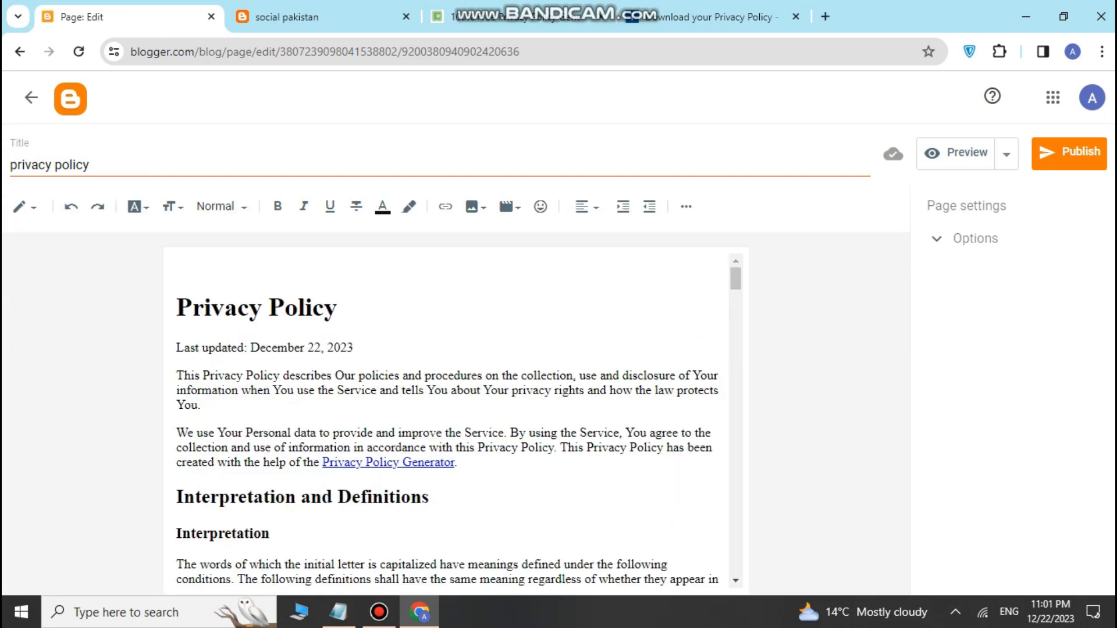
Step: Remove the Privacy Policy Generator and TermsFeed website links from the policy text
scroll(448, 416, down, 2)
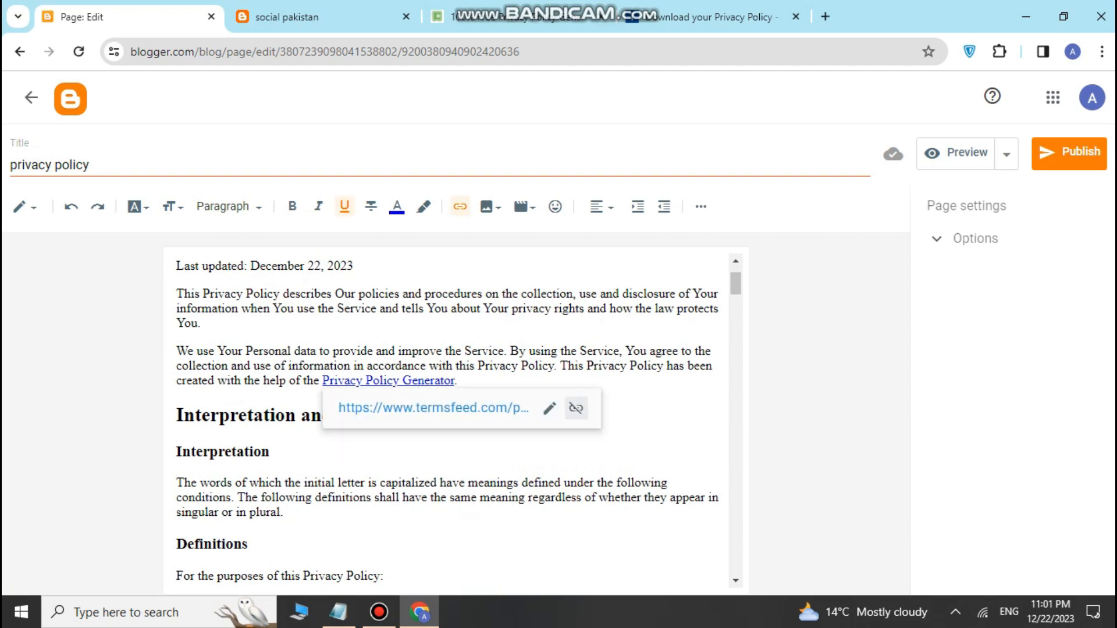
click(576, 409)
scroll(448, 416, down, 9)
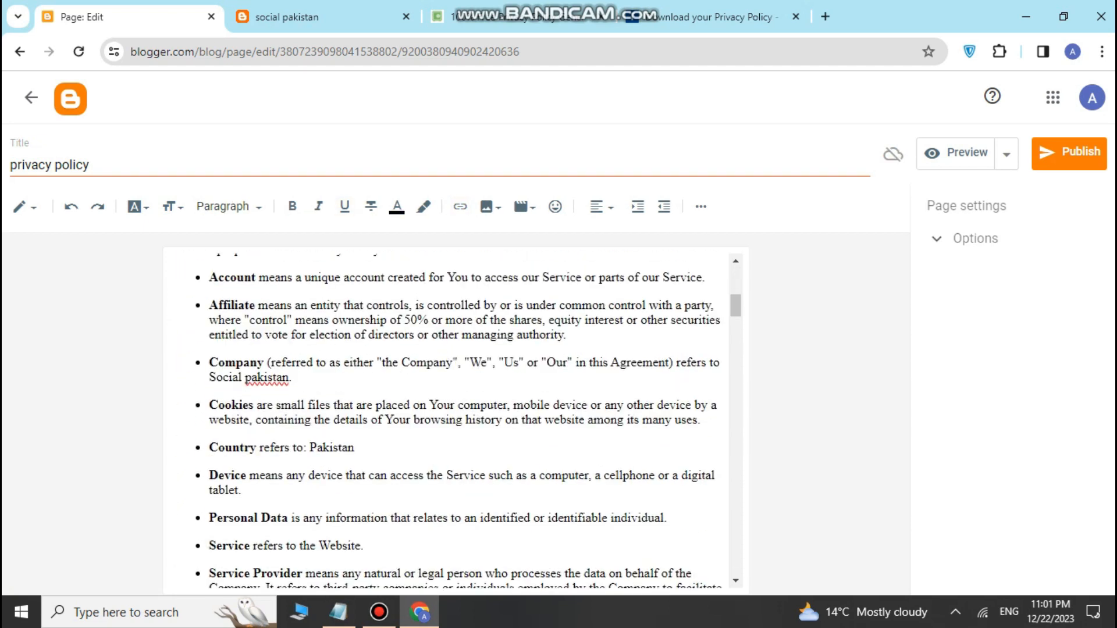
scroll(448, 417, down, 2)
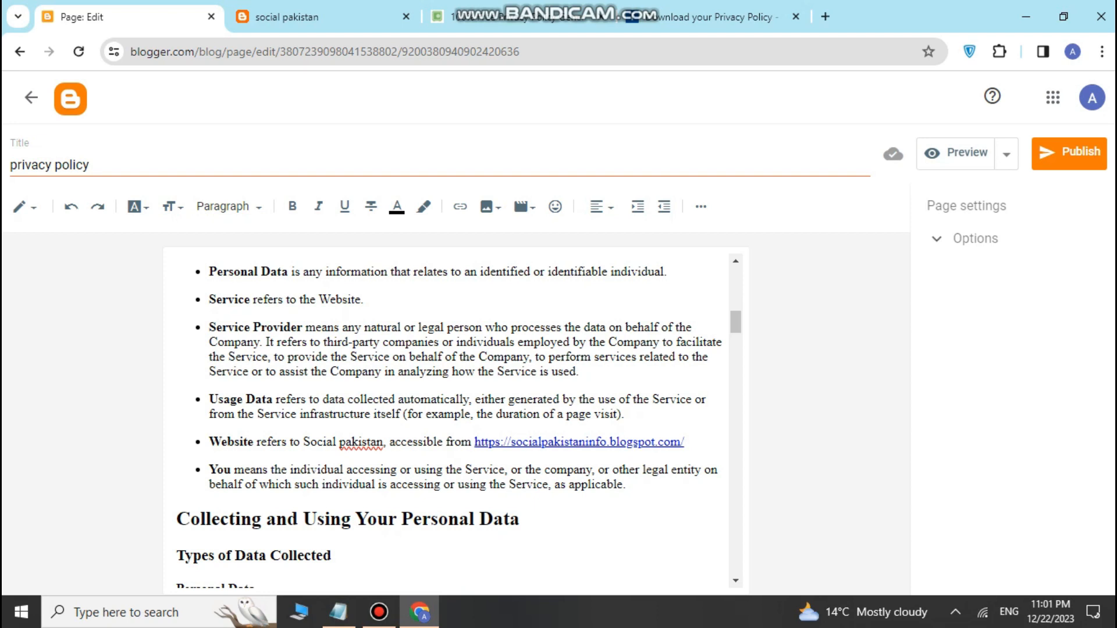
scroll(448, 417, down, 1)
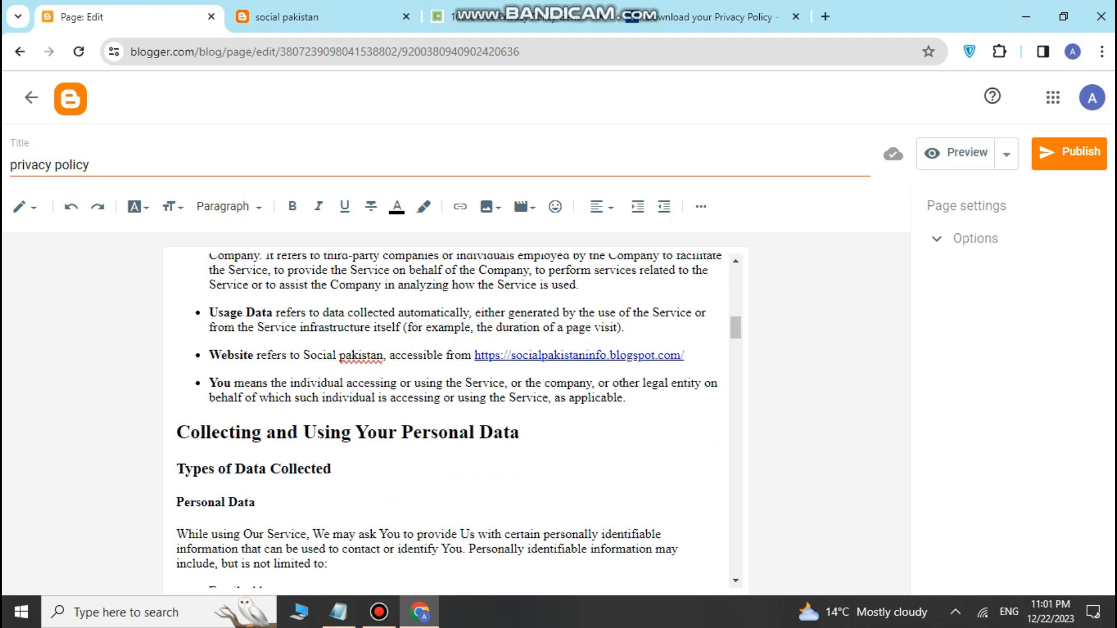
scroll(448, 416, down, 1)
scroll(449, 416, down, 10)
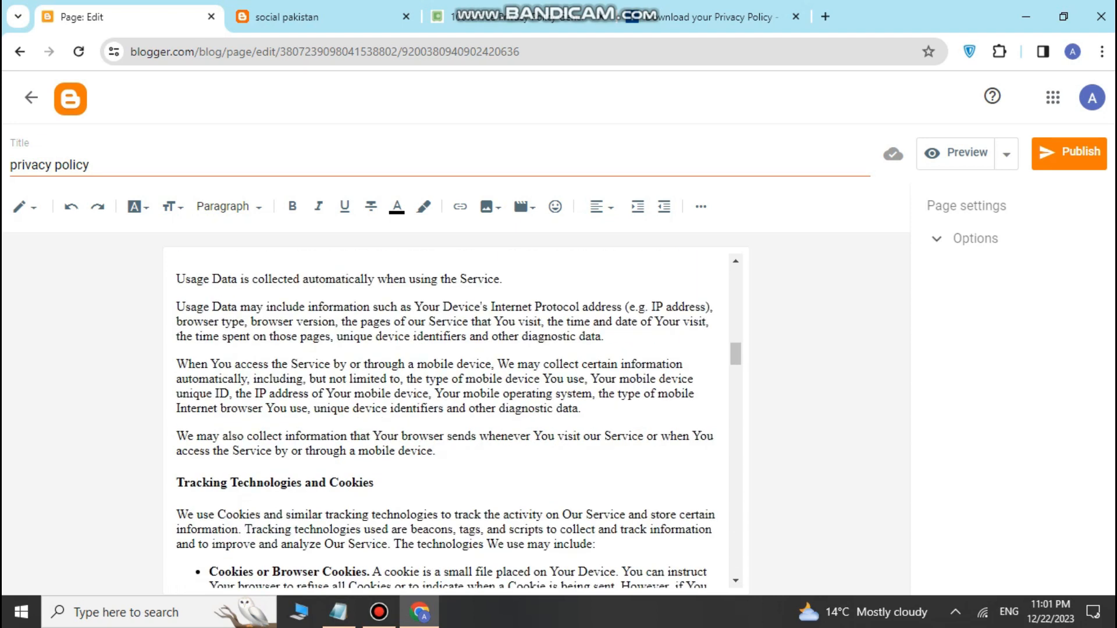
click(557, 338)
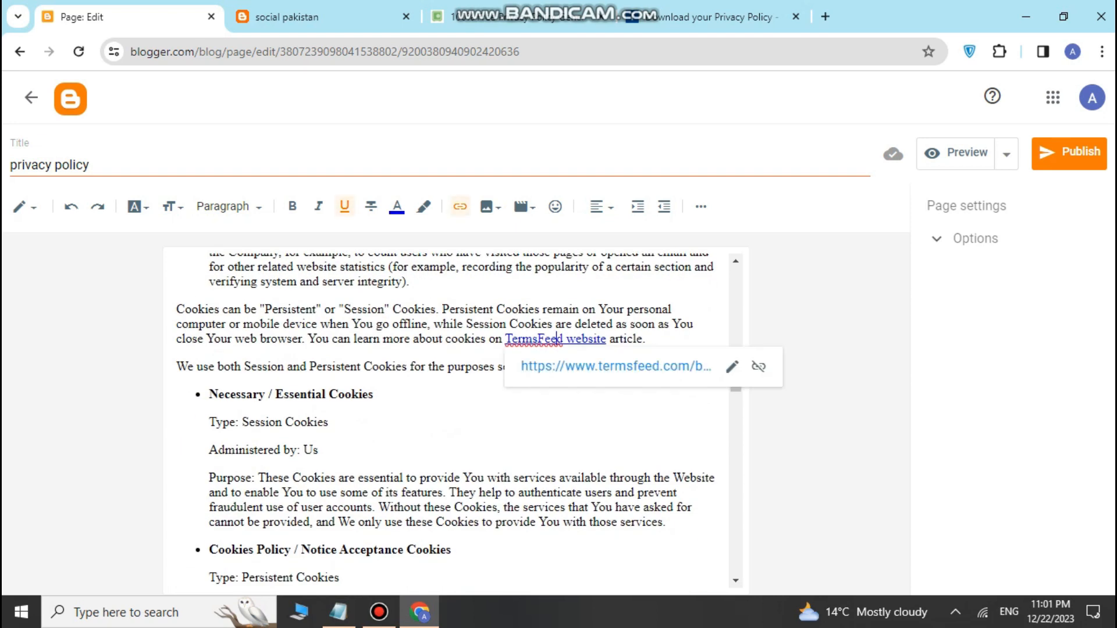
click(758, 367)
Step: Review the rest of the policy, including the contact e-mail, and publish the privacy policy page
scroll(448, 416, down, 10)
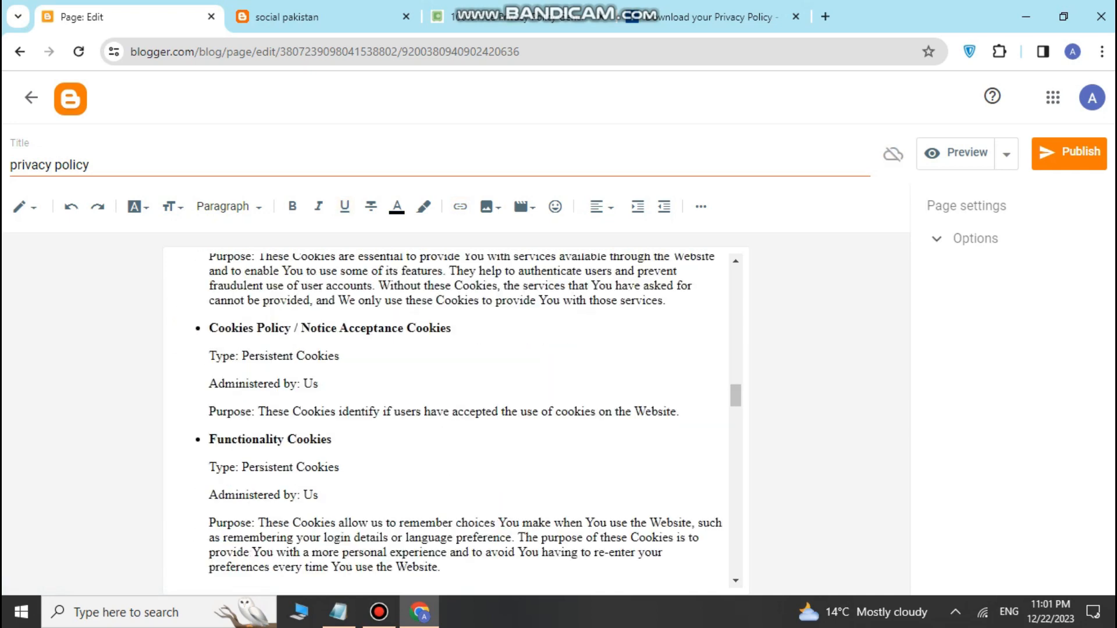
scroll(448, 416, down, 10)
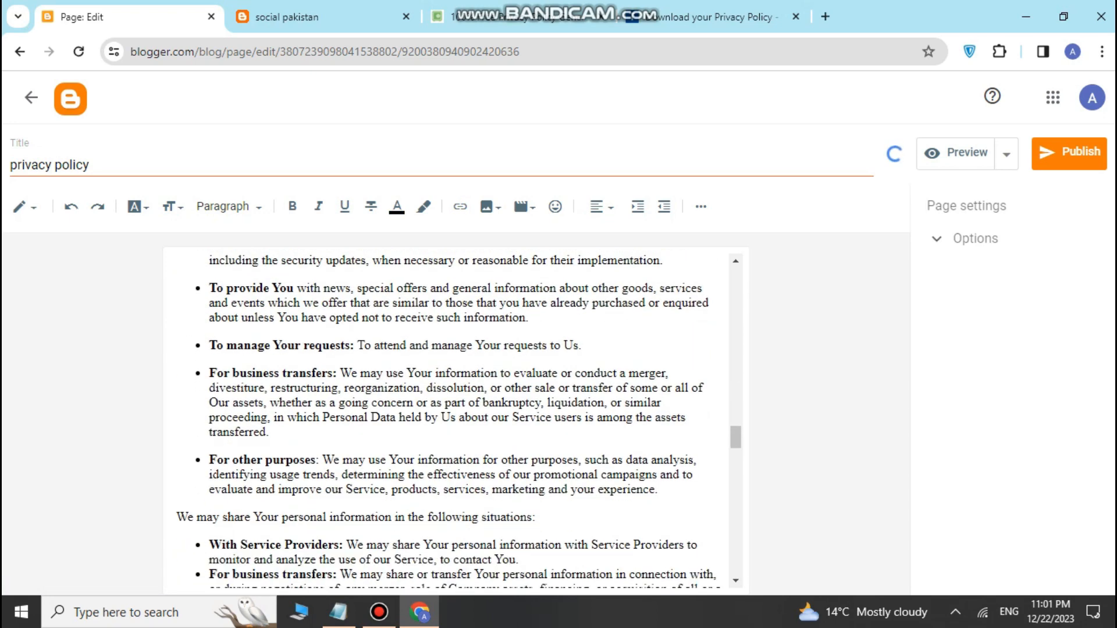
scroll(448, 416, down, 10)
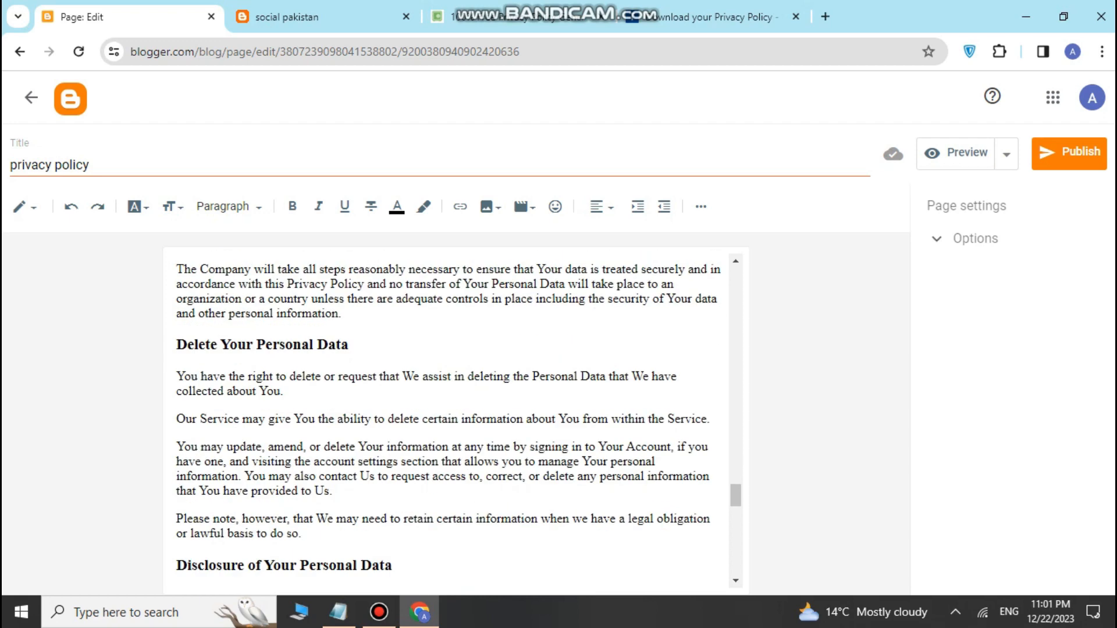
scroll(448, 416, down, 10)
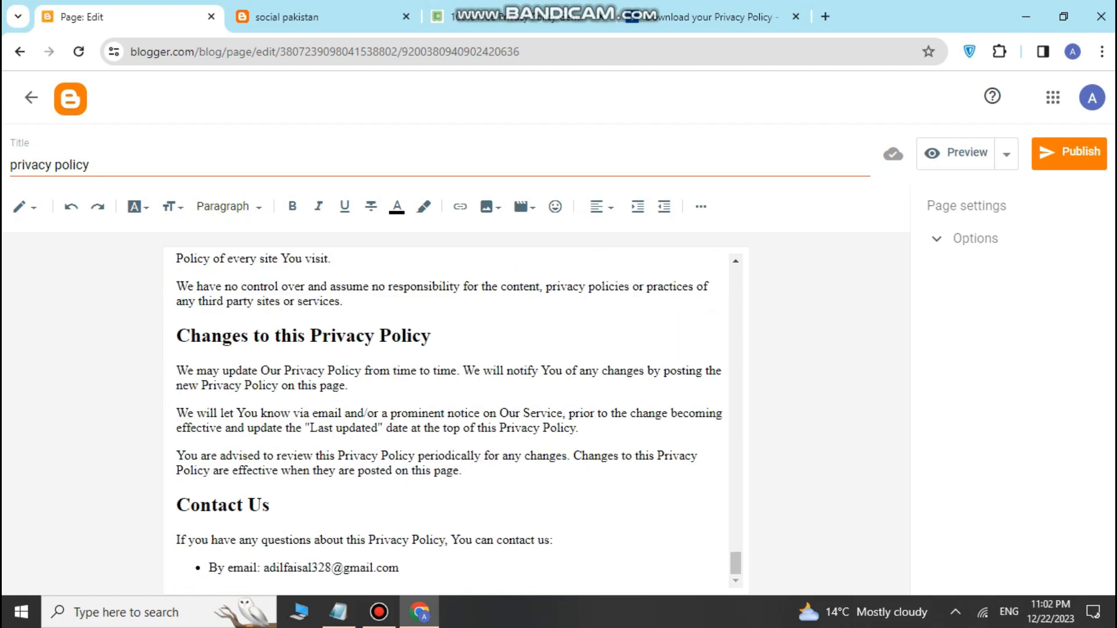
drag(270, 568, 399, 568)
click(400, 568)
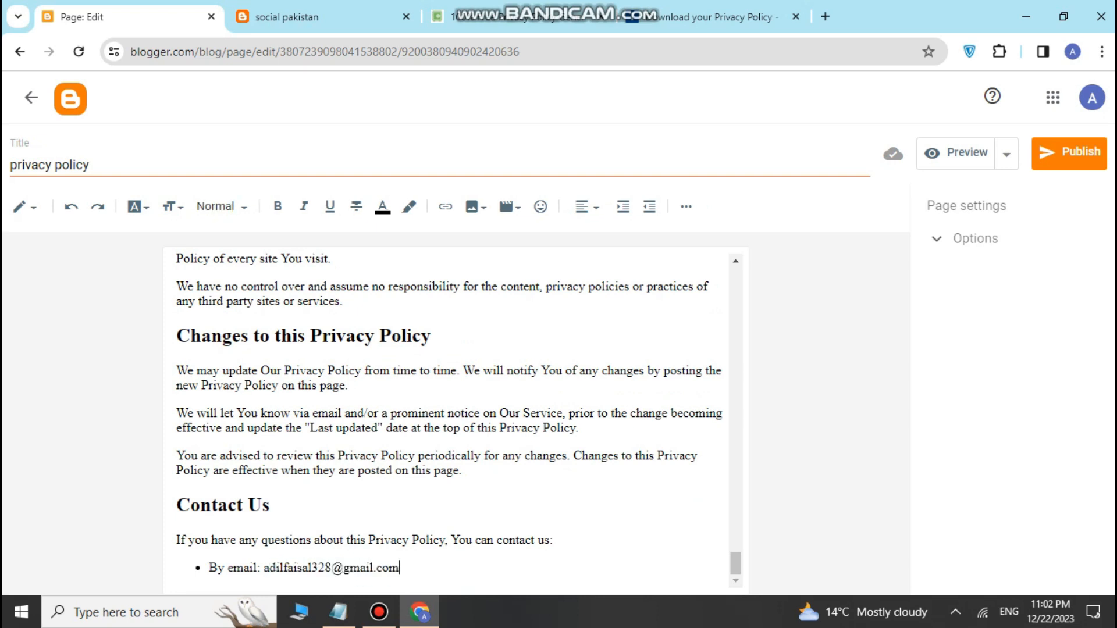
drag(261, 568, 400, 568)
click(399, 568)
scroll(448, 416, up, 15)
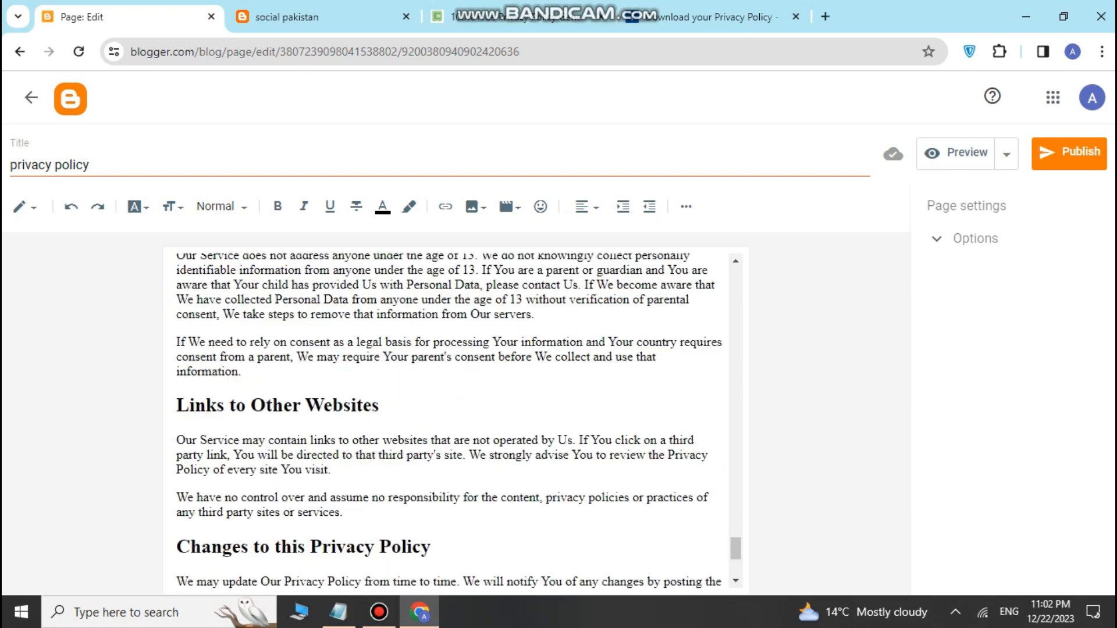
scroll(458, 421, up, 1)
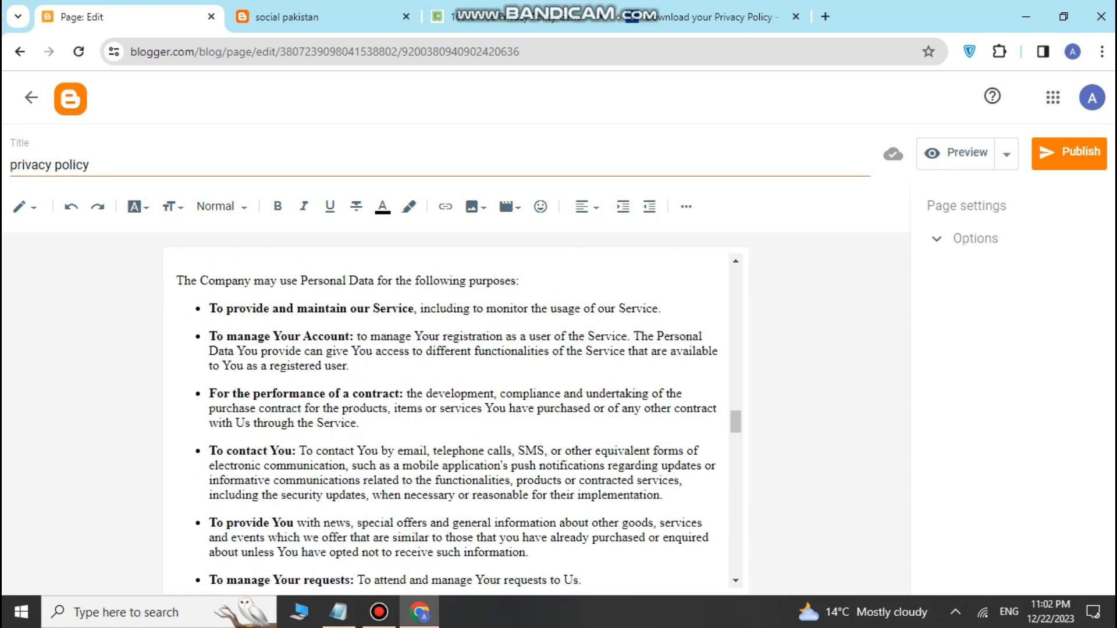
click(1070, 153)
click(628, 373)
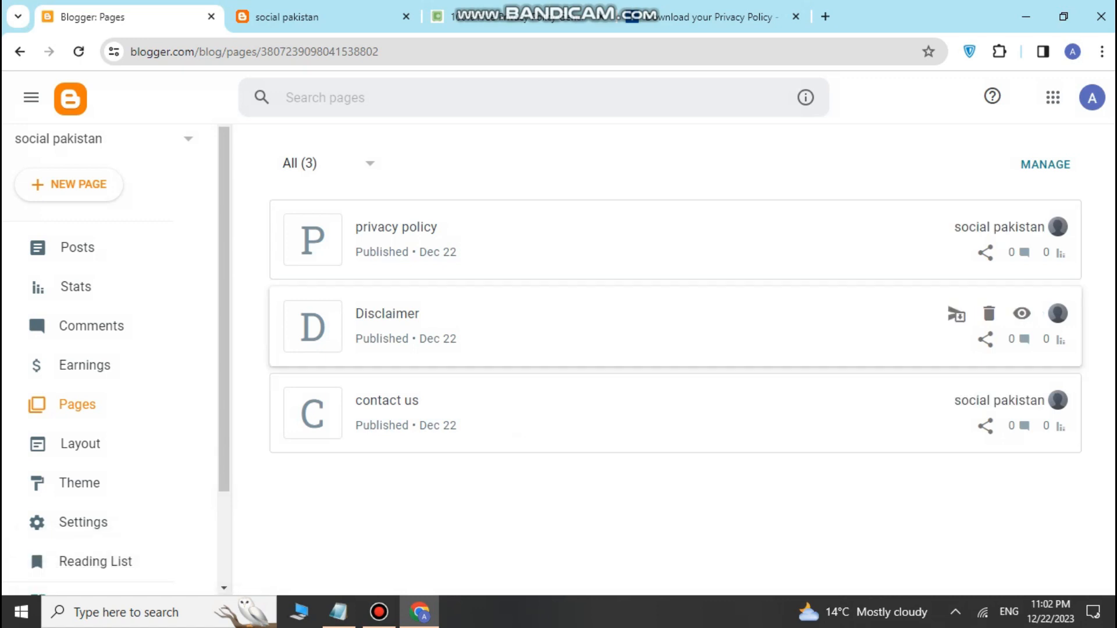
Step: Open the published privacy policy on the live blog and scroll through the full policy
click(1022, 227)
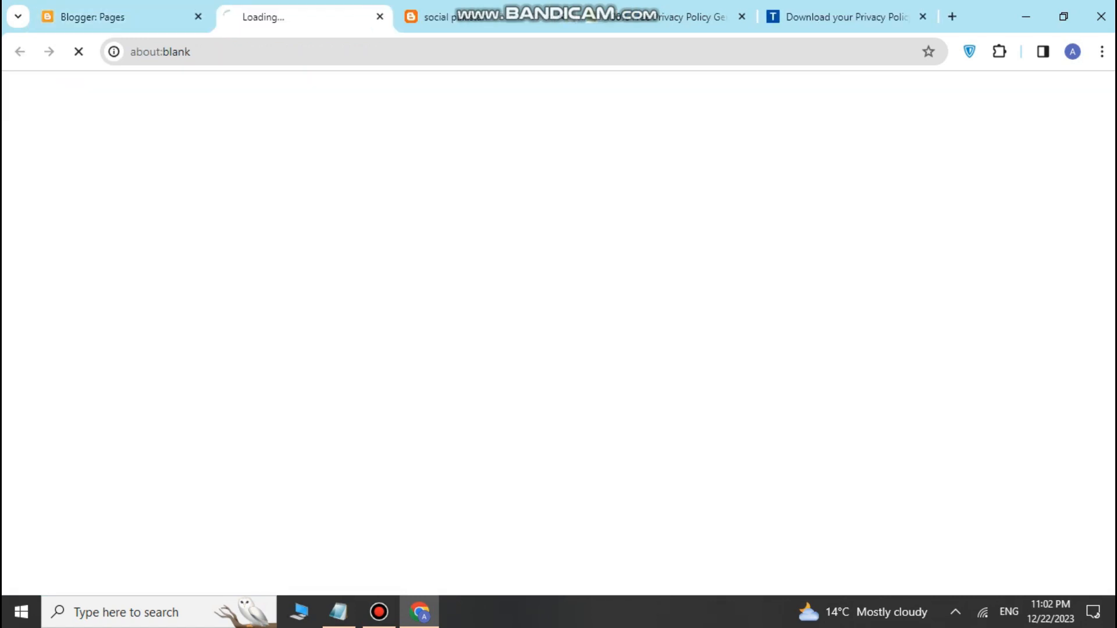
scroll(558, 332, down, 10)
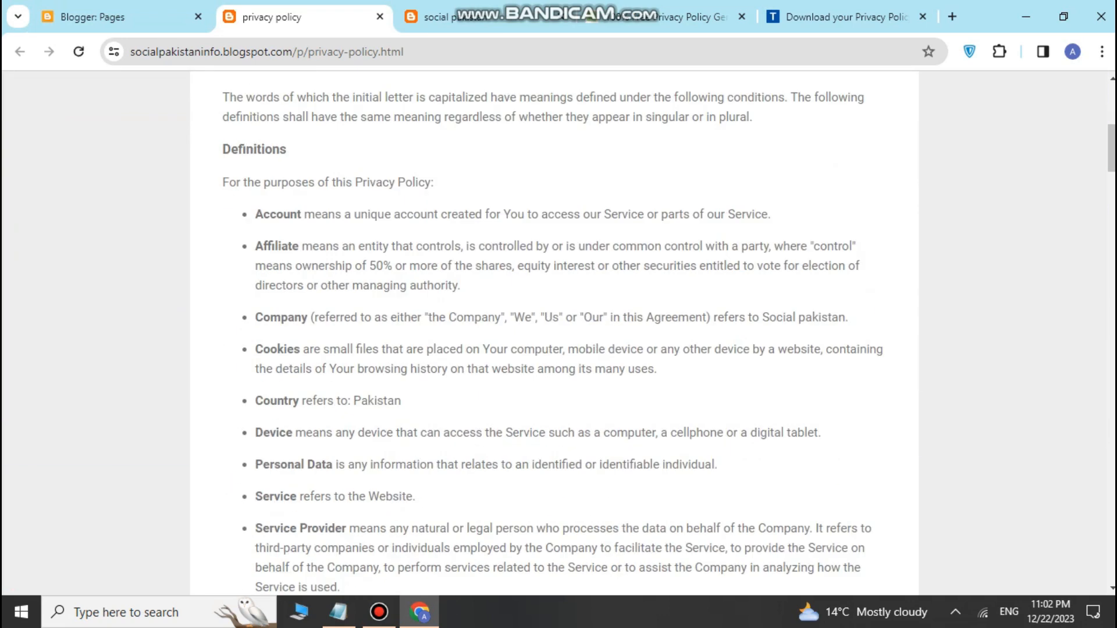
scroll(559, 331, down, 5)
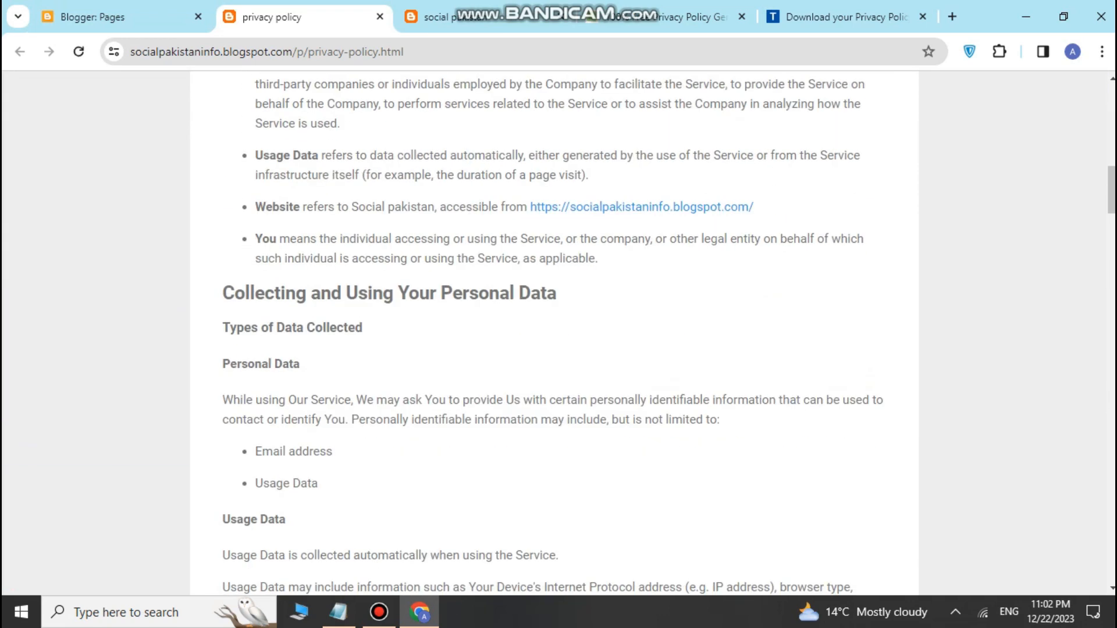
scroll(558, 331, down, 20)
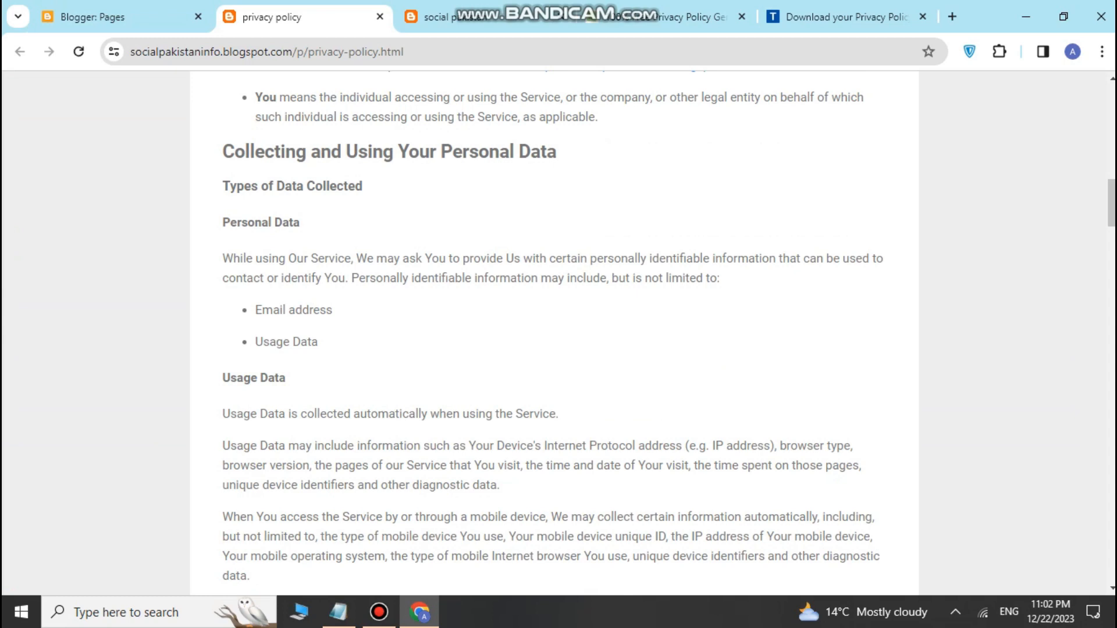
scroll(559, 332, down, 4)
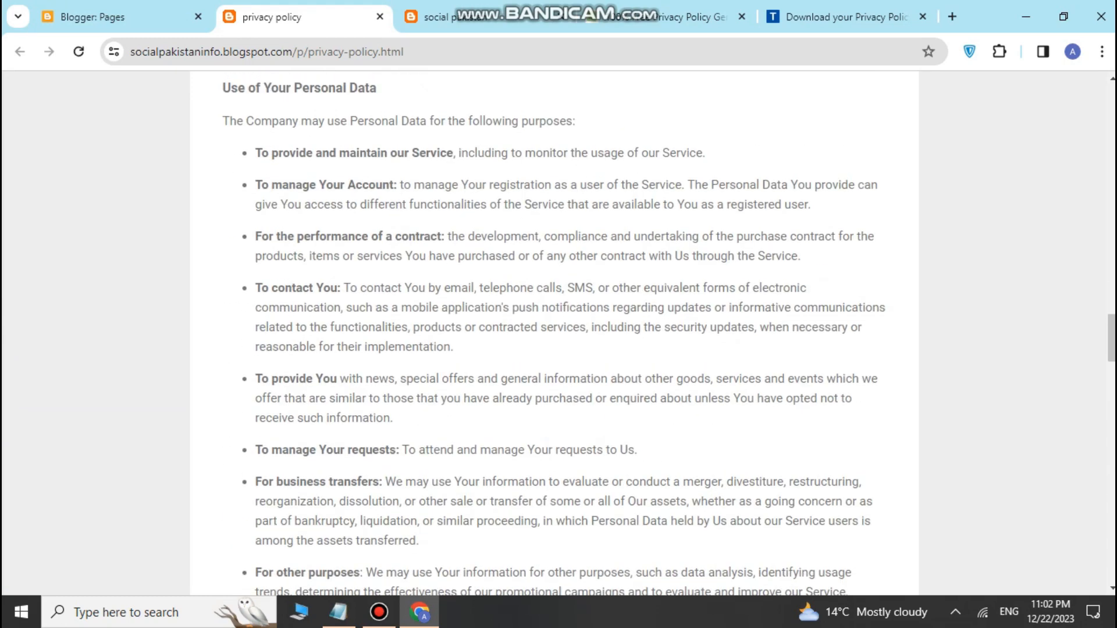
scroll(559, 331, up, 20)
scroll(559, 332, up, 6)
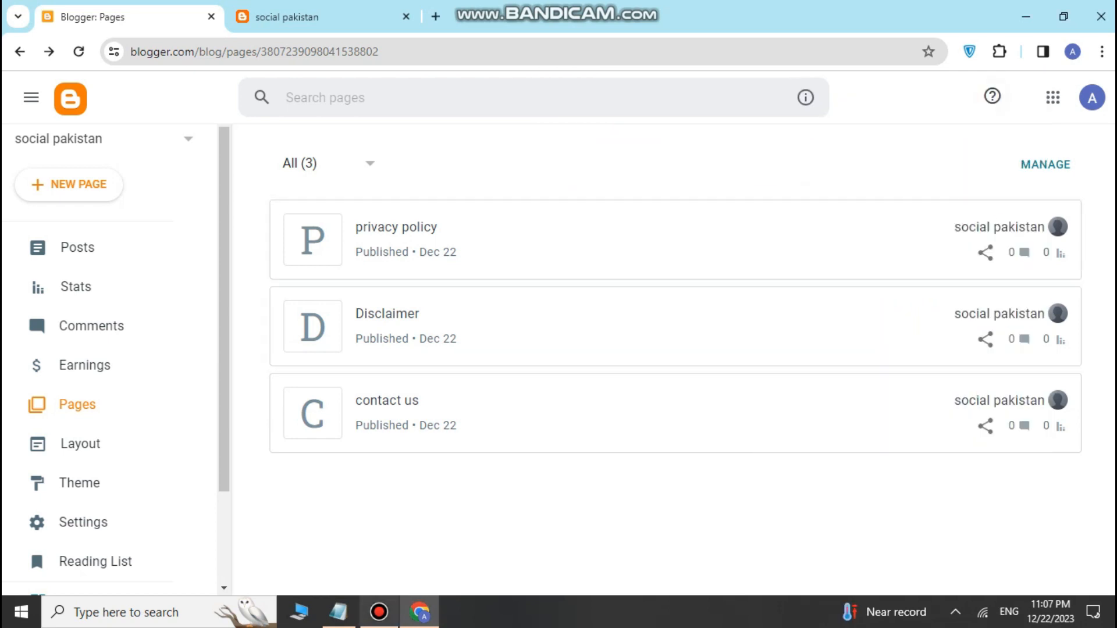
Step: Copy 'About us' from the Notepad checklist and create a new blank page in Blogger
click(338, 611)
drag(164, 256, 304, 256)
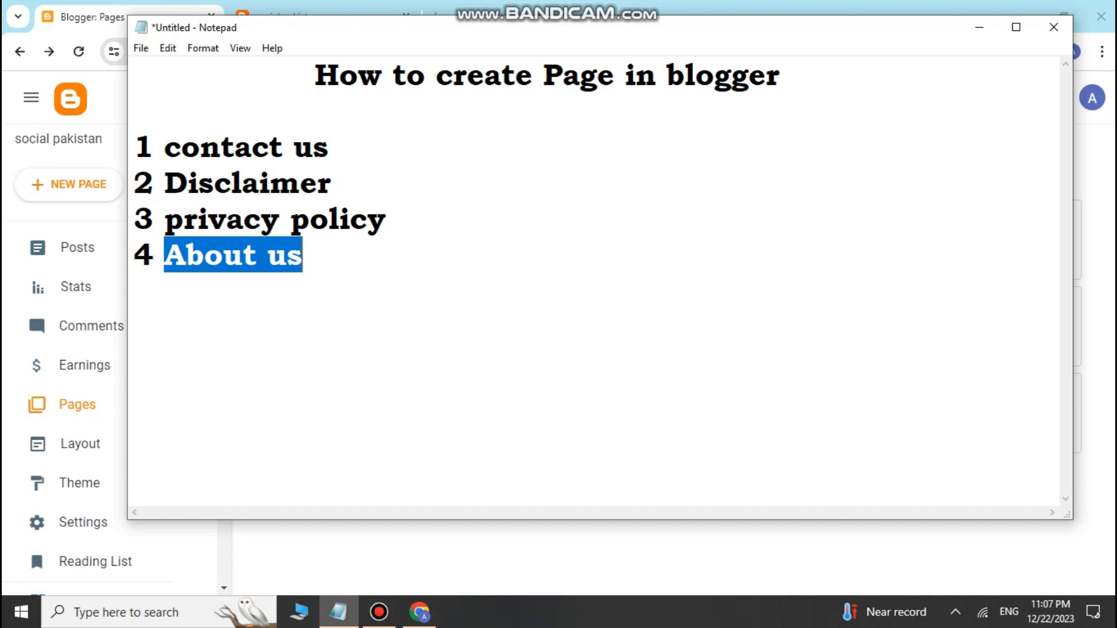
right_click(285, 258)
click(244, 313)
click(419, 612)
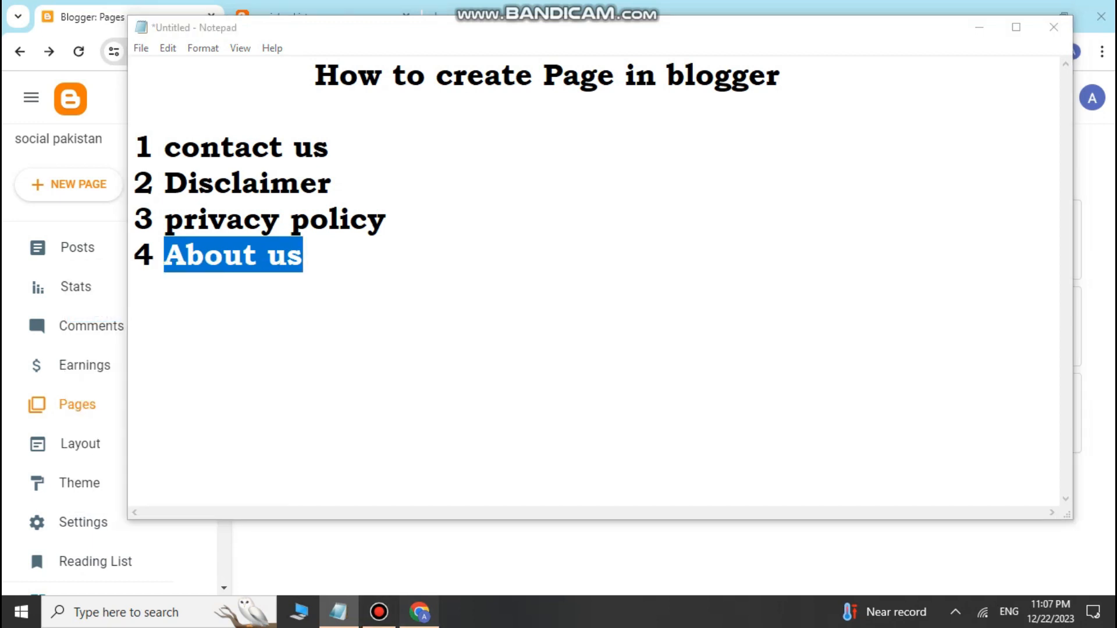
click(69, 184)
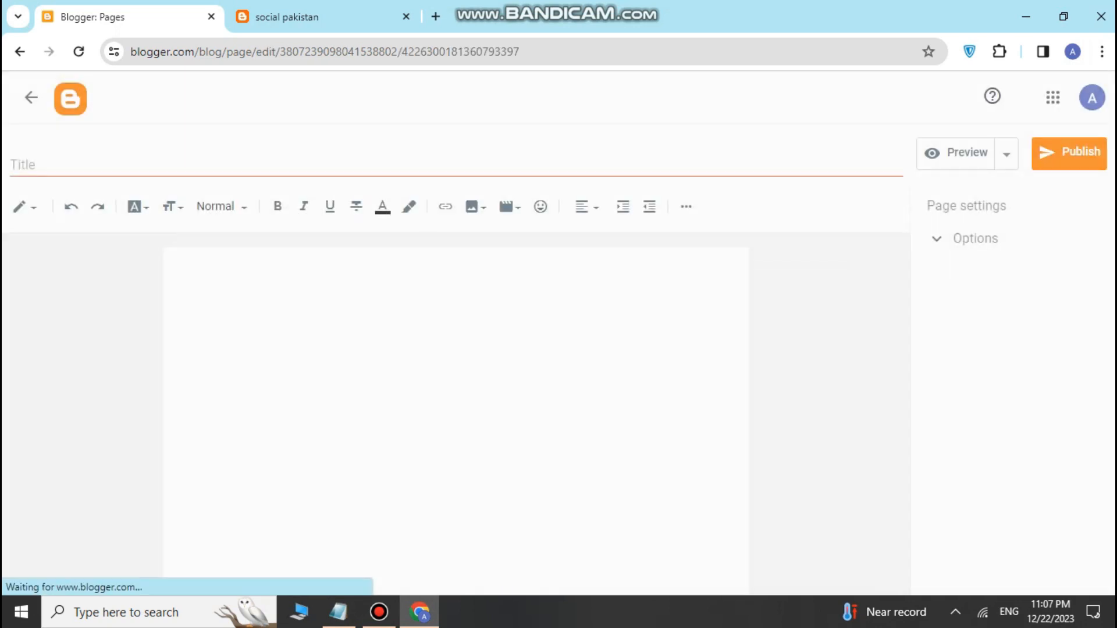
Step: Paste 'About us' as the page title, then open a new tab at Google's search box
right_click(57, 165)
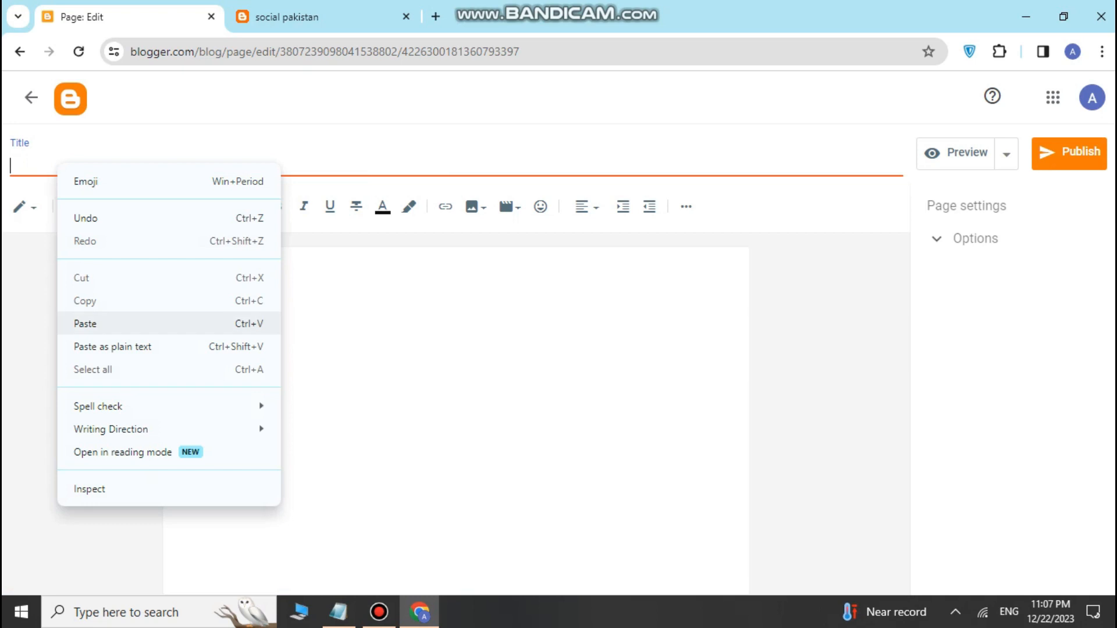
click(85, 323)
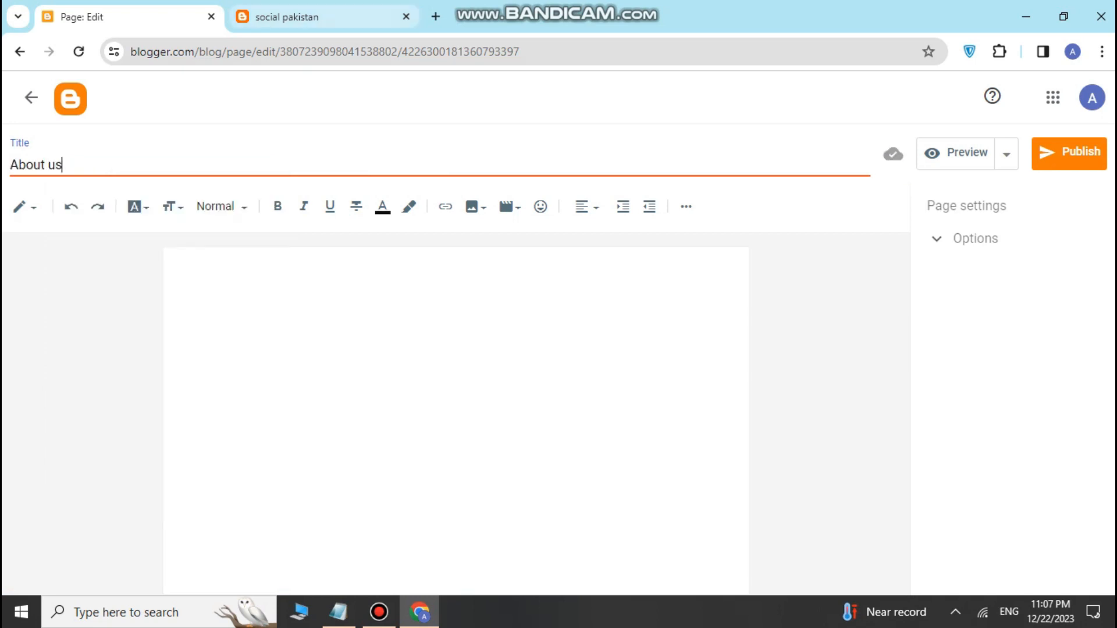
click(435, 16)
click(495, 329)
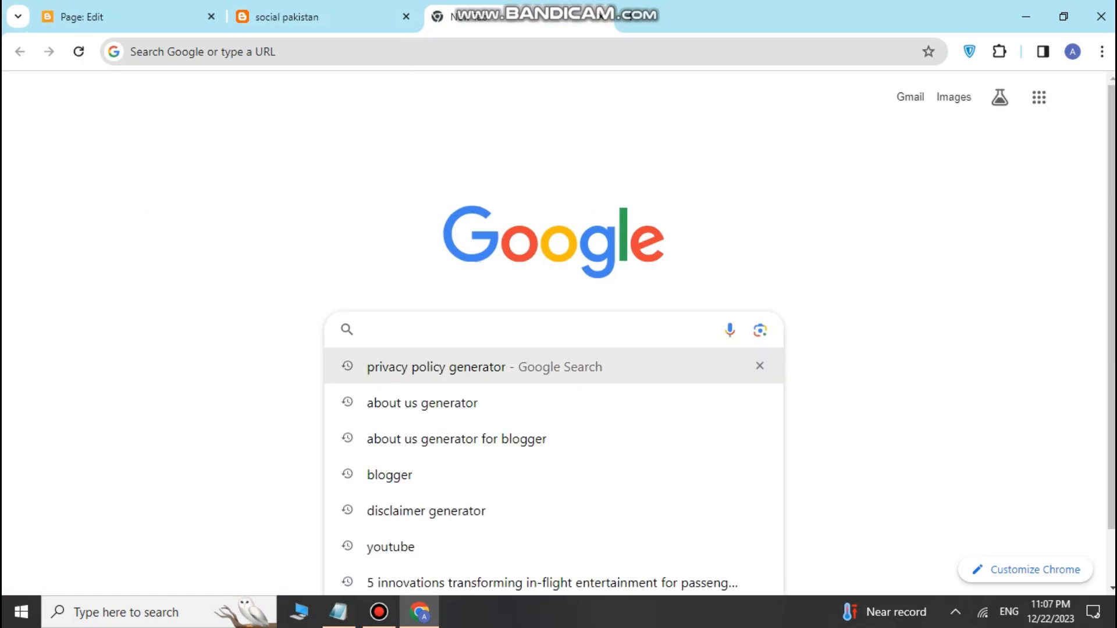
Step: Search Google for 'about us generator' and open BlogEarns' Free About Us Page Generator
click(422, 404)
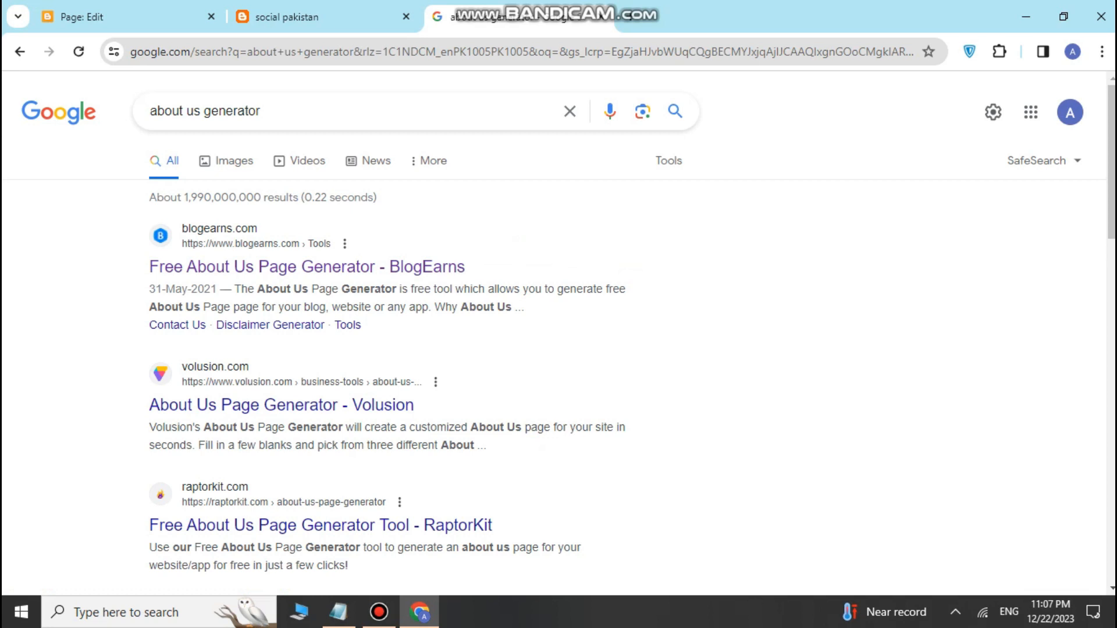
click(349, 267)
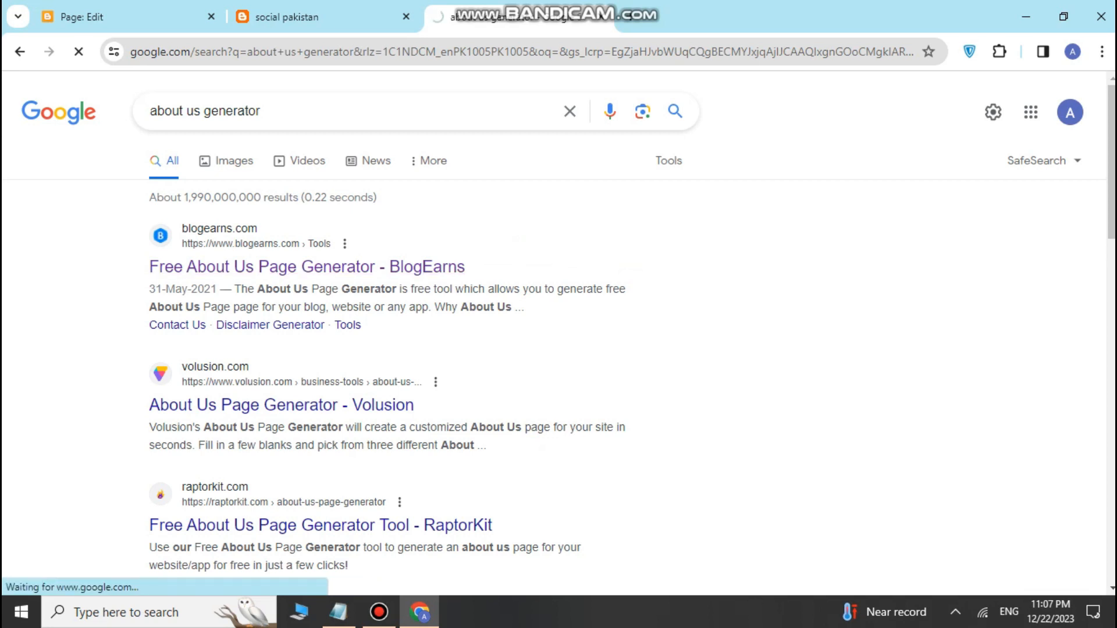
scroll(320, 525, down, 3)
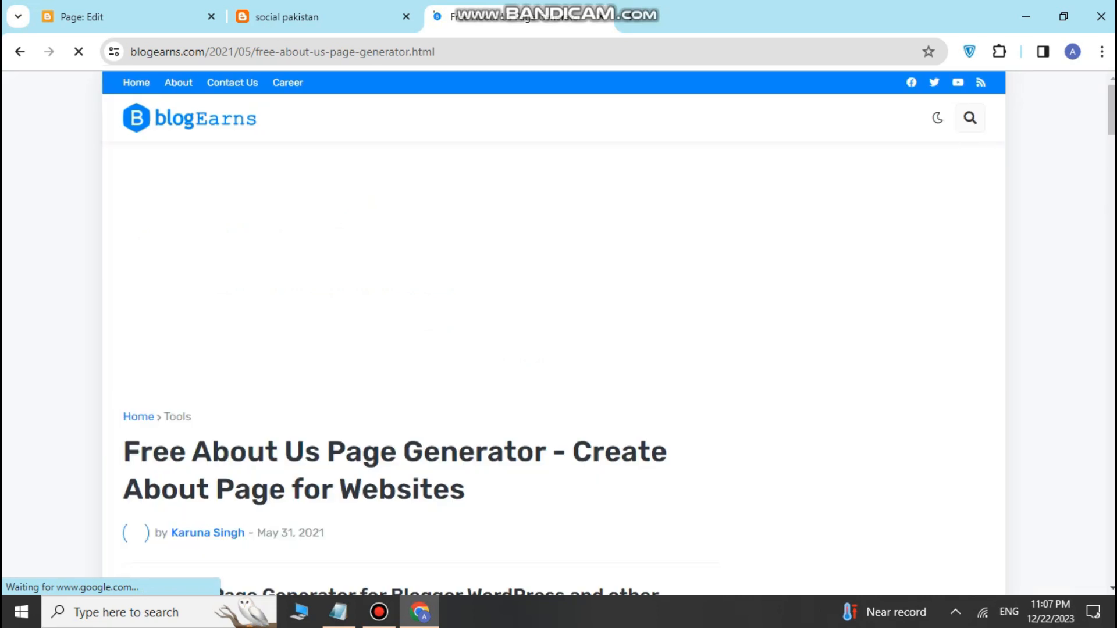
Step: Enter website name 'SOCIAL PAKISTAN', type EDUCATION and speciality TECH in the generator
scroll(408, 332, down, 5)
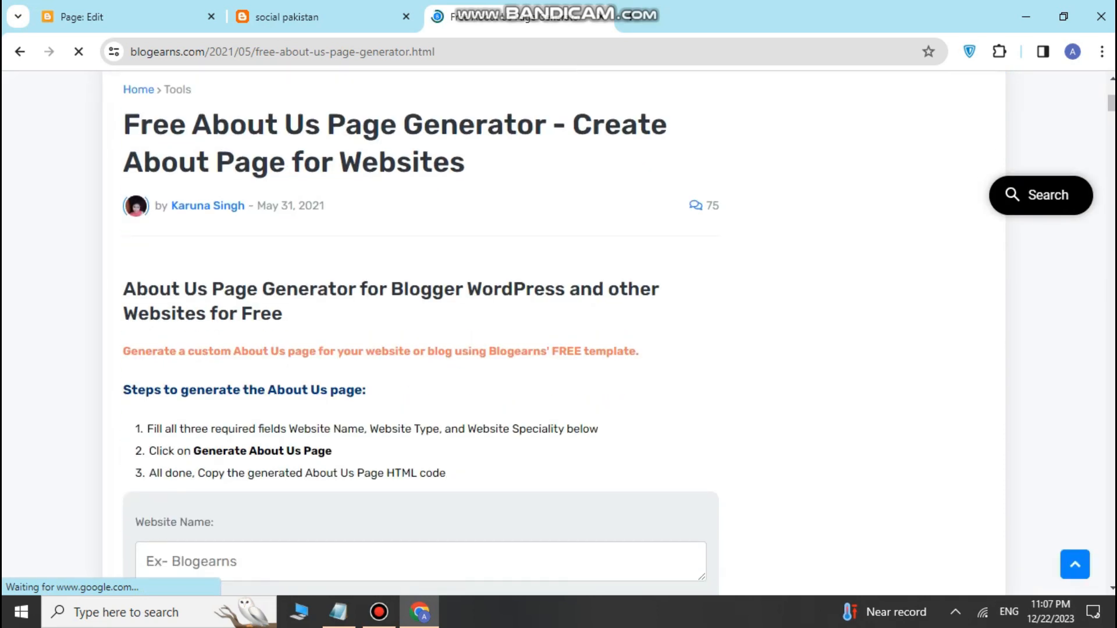
scroll(408, 331, down, 4)
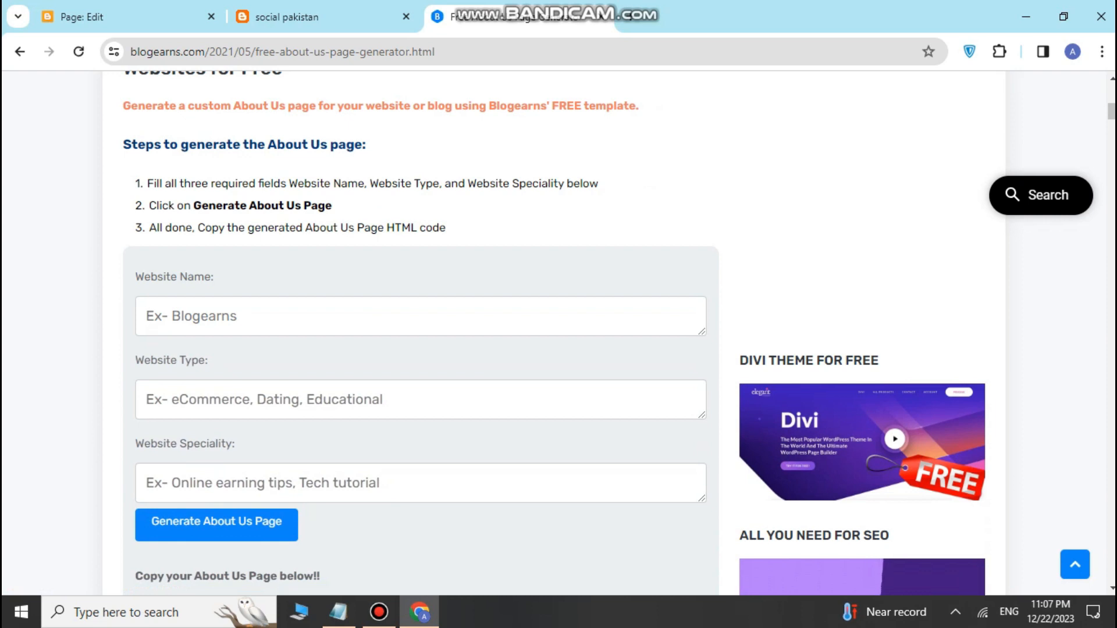
text(so)
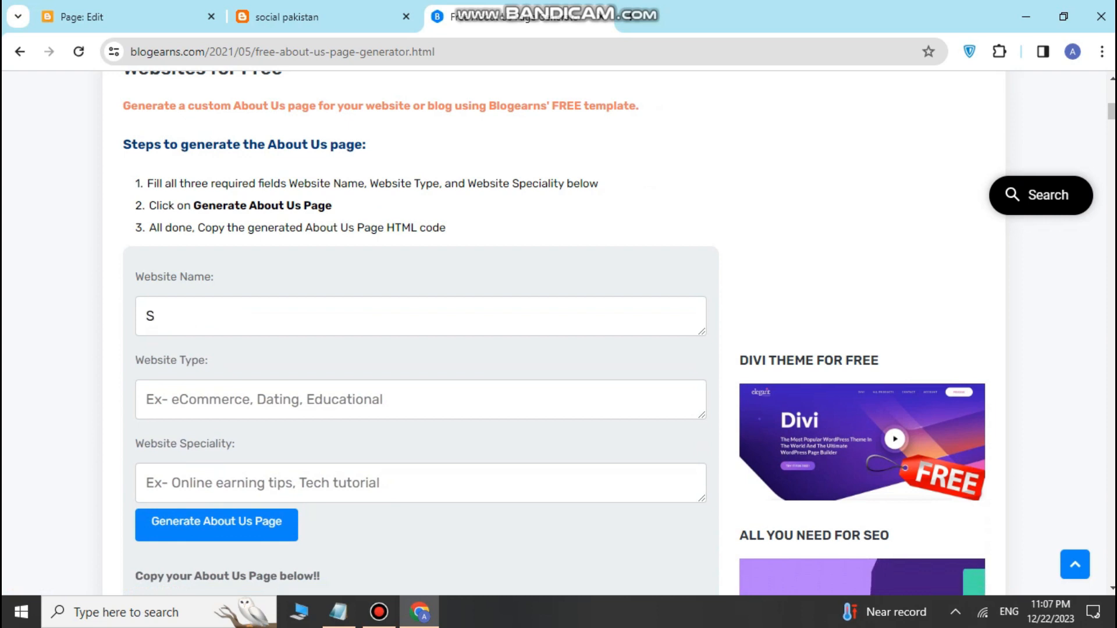
text(ci)
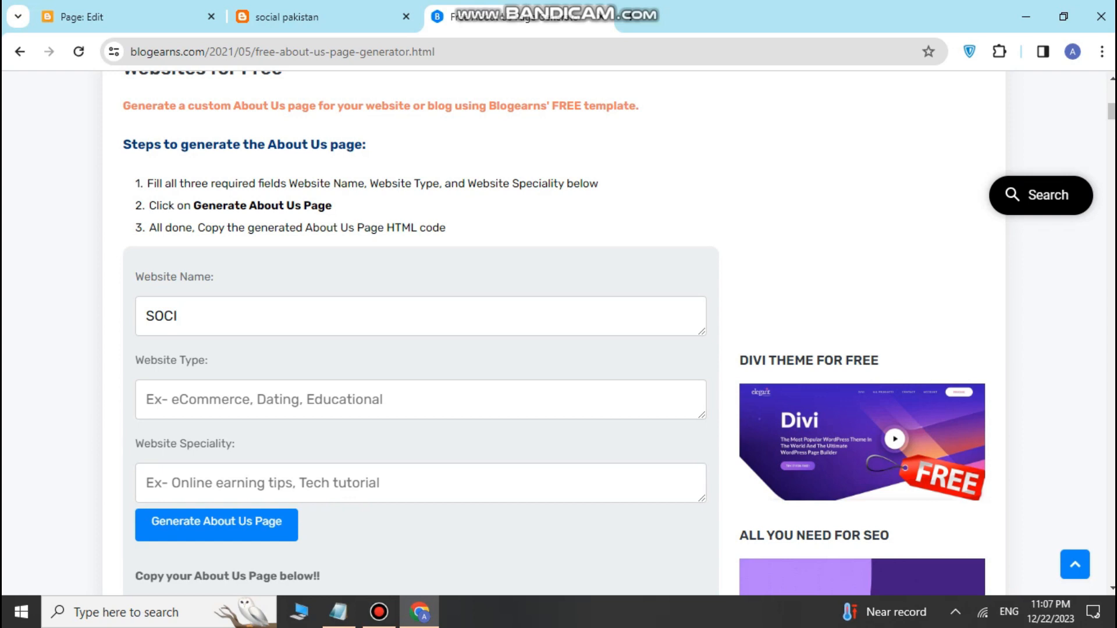
text(AL)
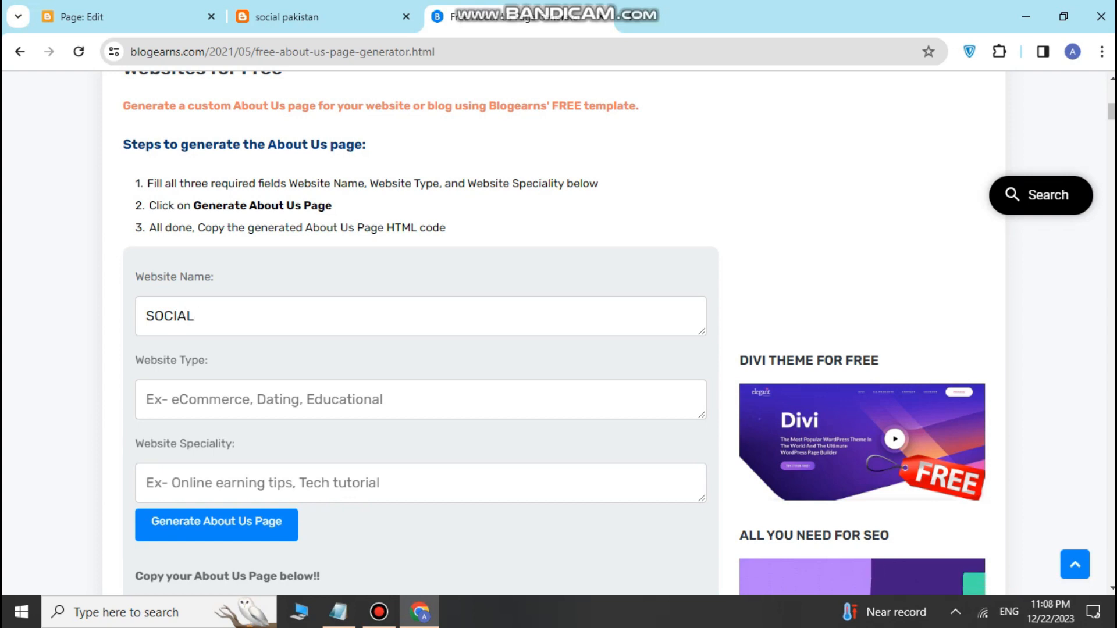
text( PAKISTAN)
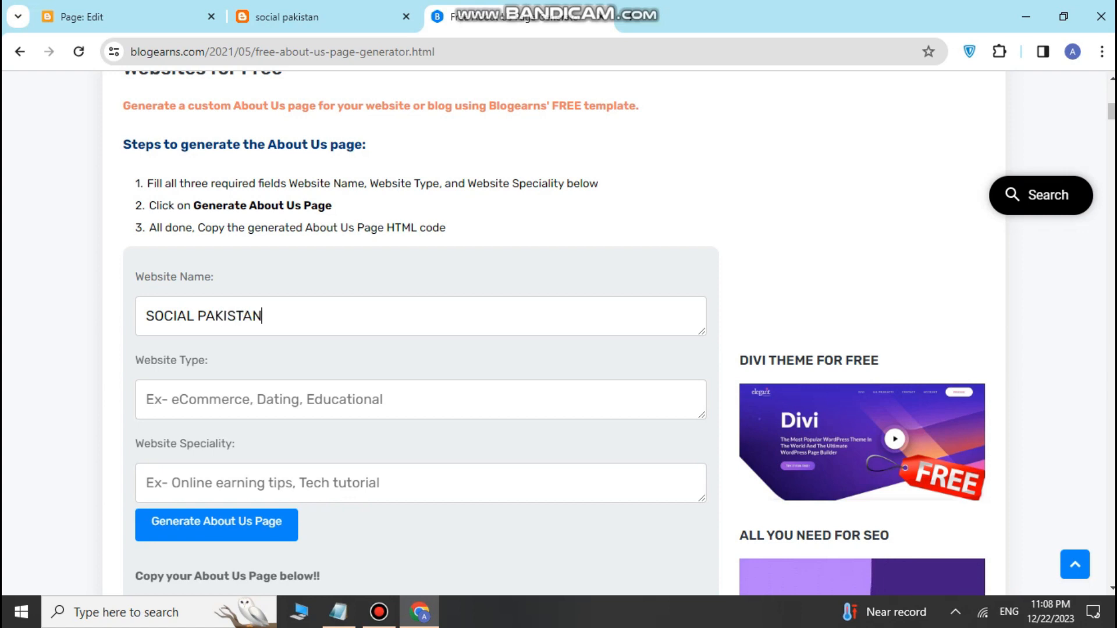
click(146, 400)
scroll(559, 332, down, 1)
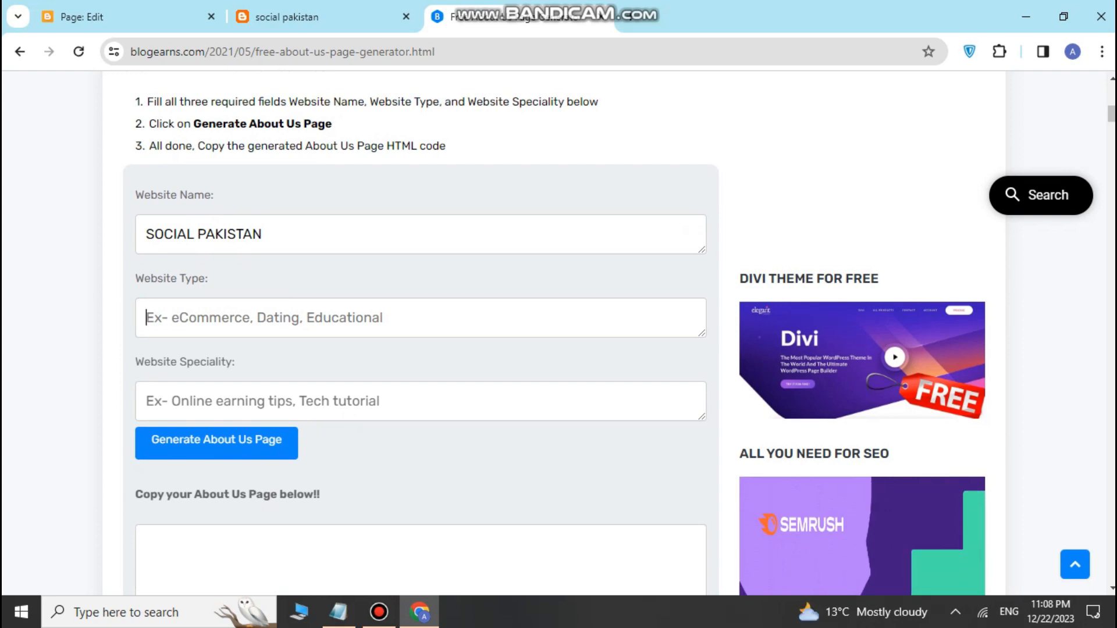
text(EDUCA)
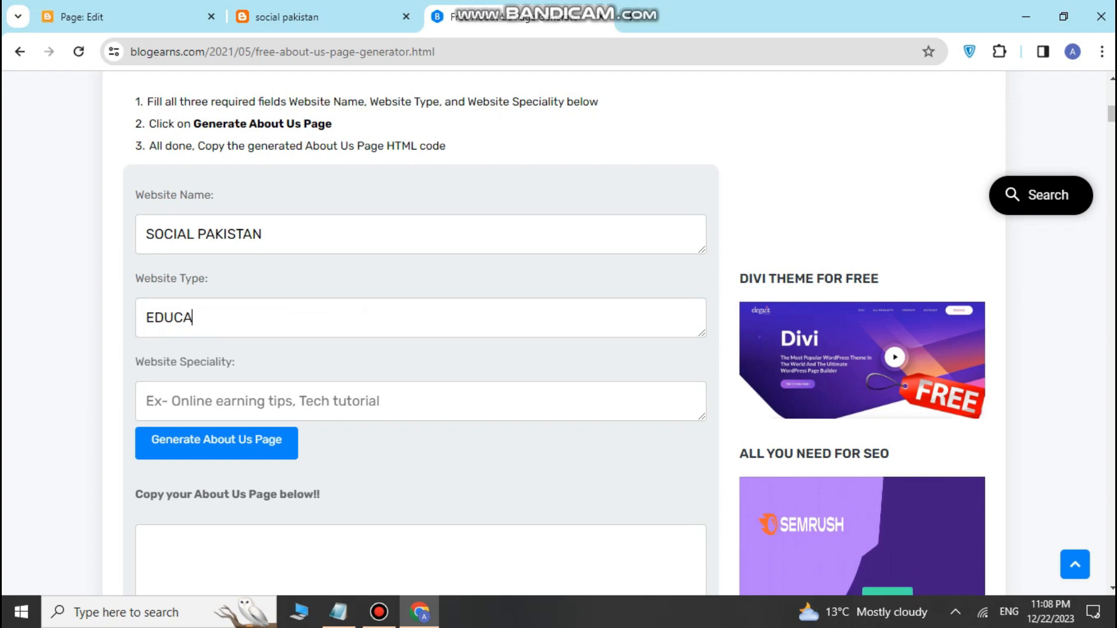
text(TION)
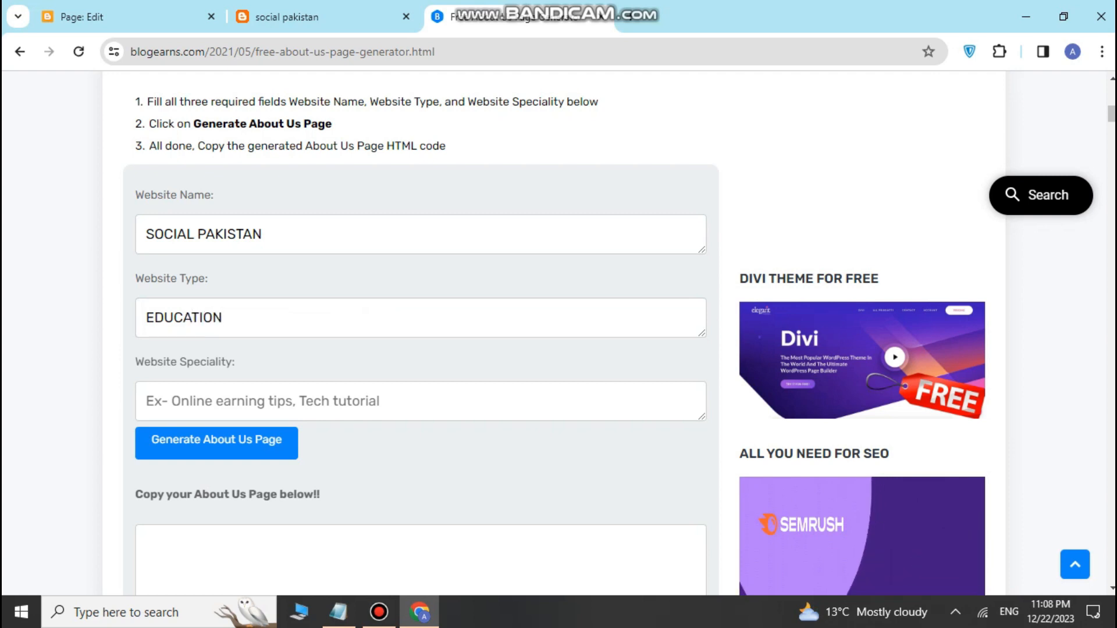
click(147, 401)
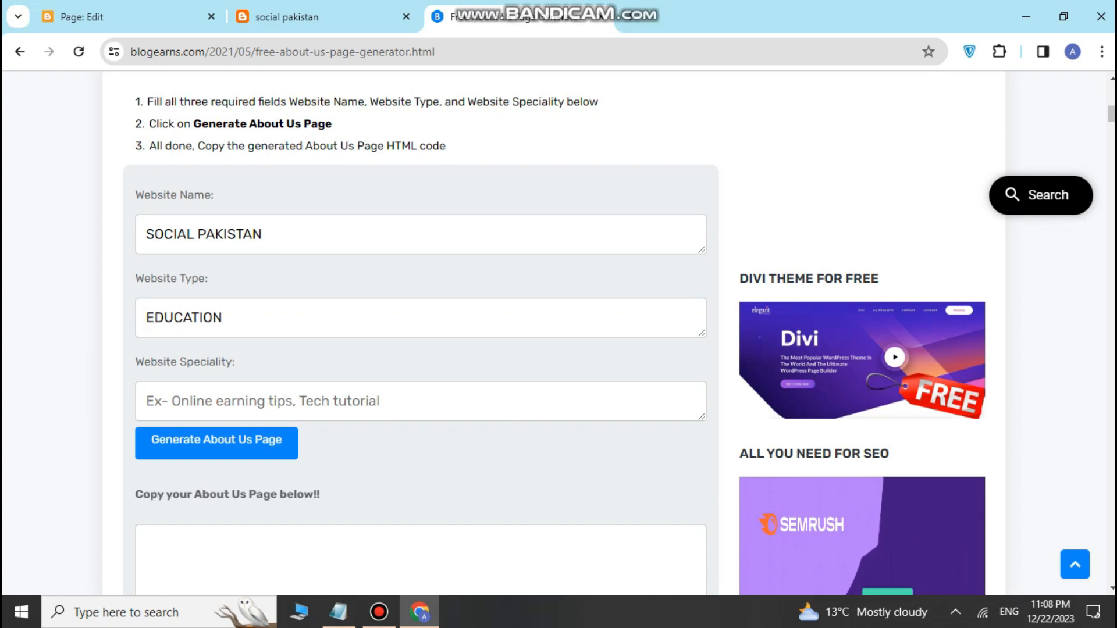
text(TECH)
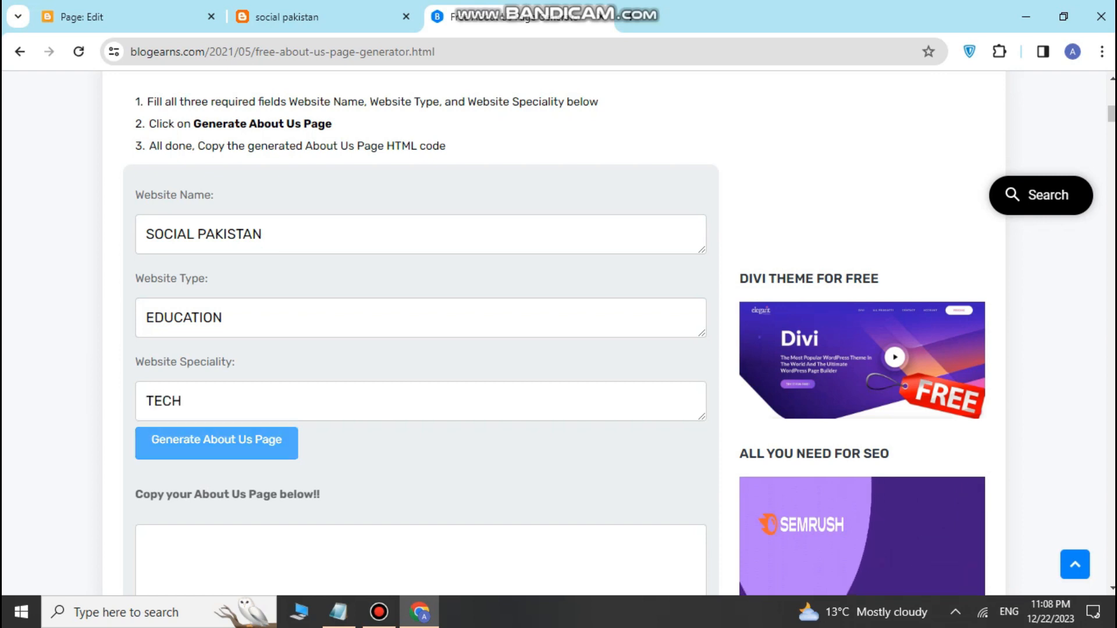
Step: Generate the About Us page, copy its HTML code, and return to the Blogger editor
click(216, 444)
click(701, 173)
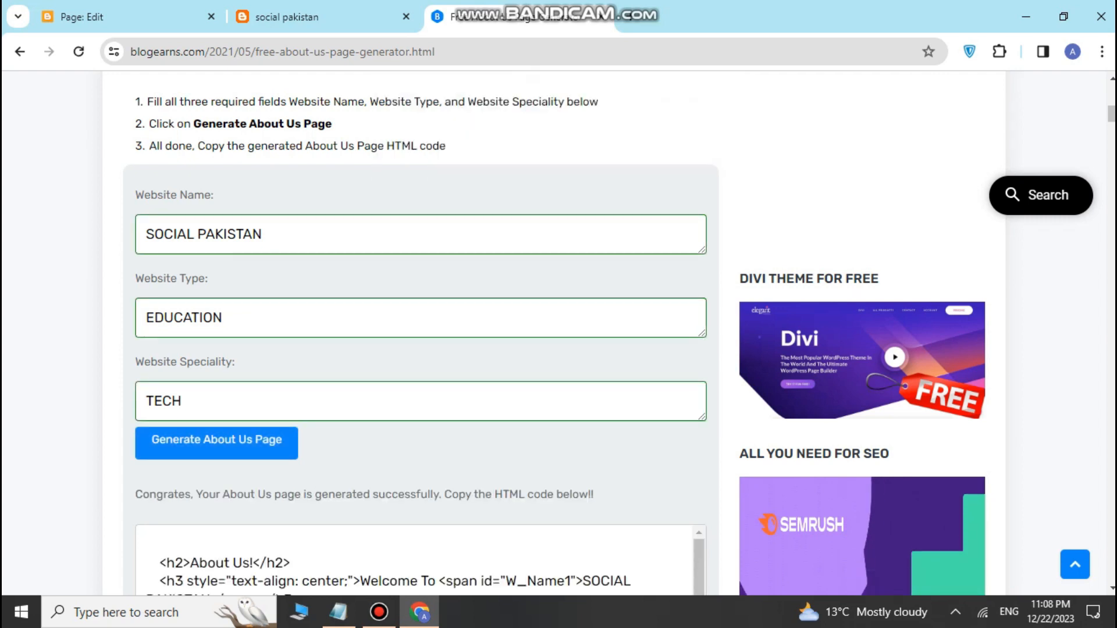
scroll(420, 332, down, 5)
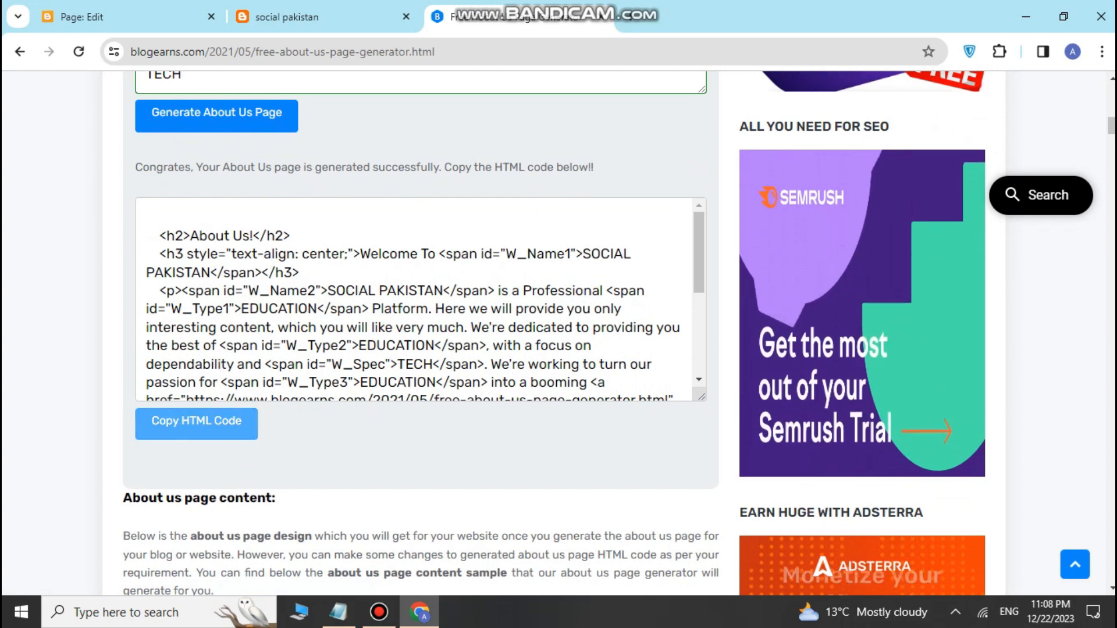
click(196, 424)
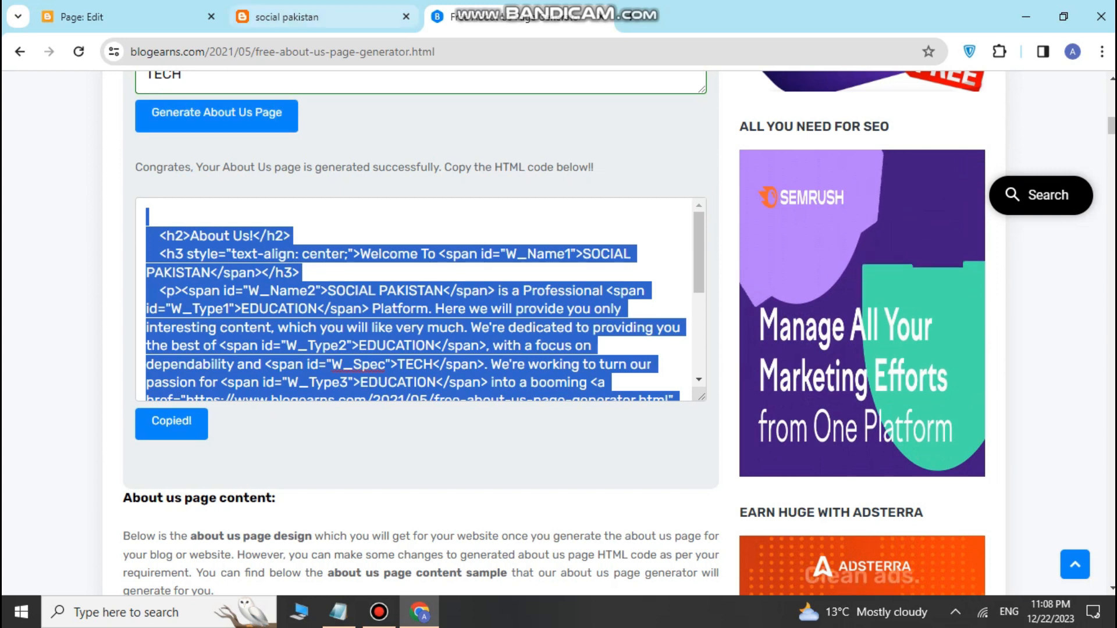
click(139, 17)
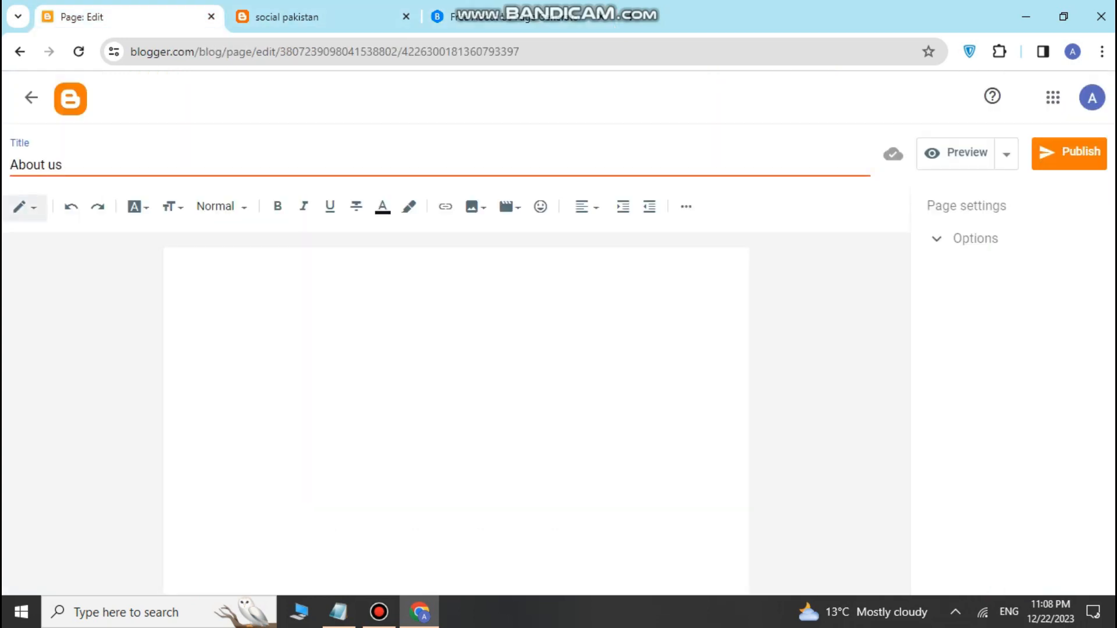
Step: Paste the About Us HTML in HTML view, then switch back to Compose view
click(25, 207)
click(49, 175)
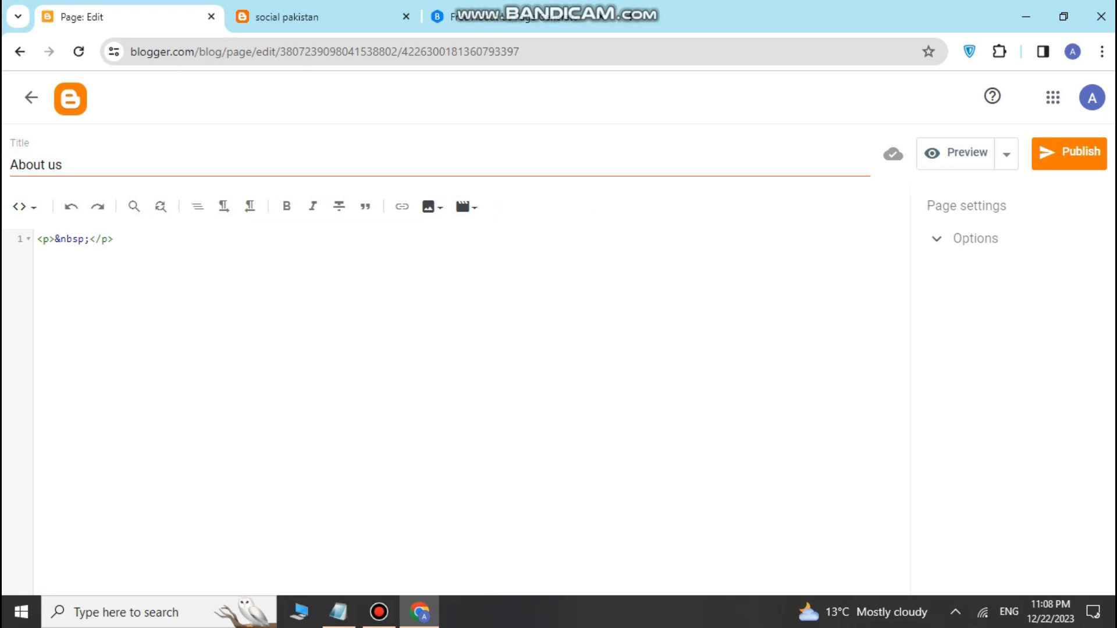
right_click(124, 239)
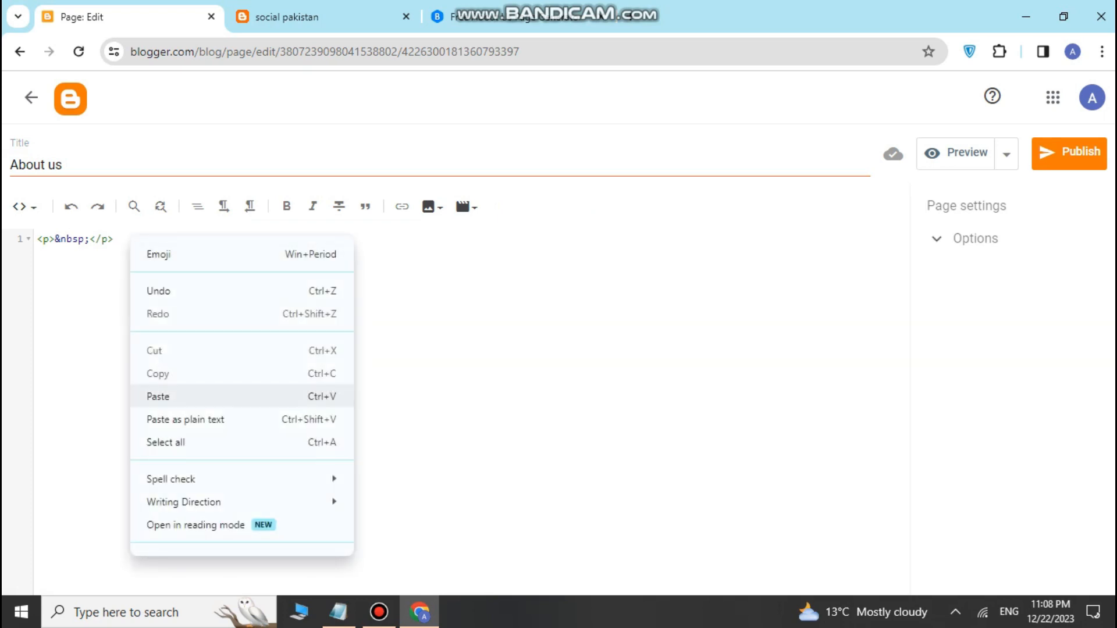
click(157, 394)
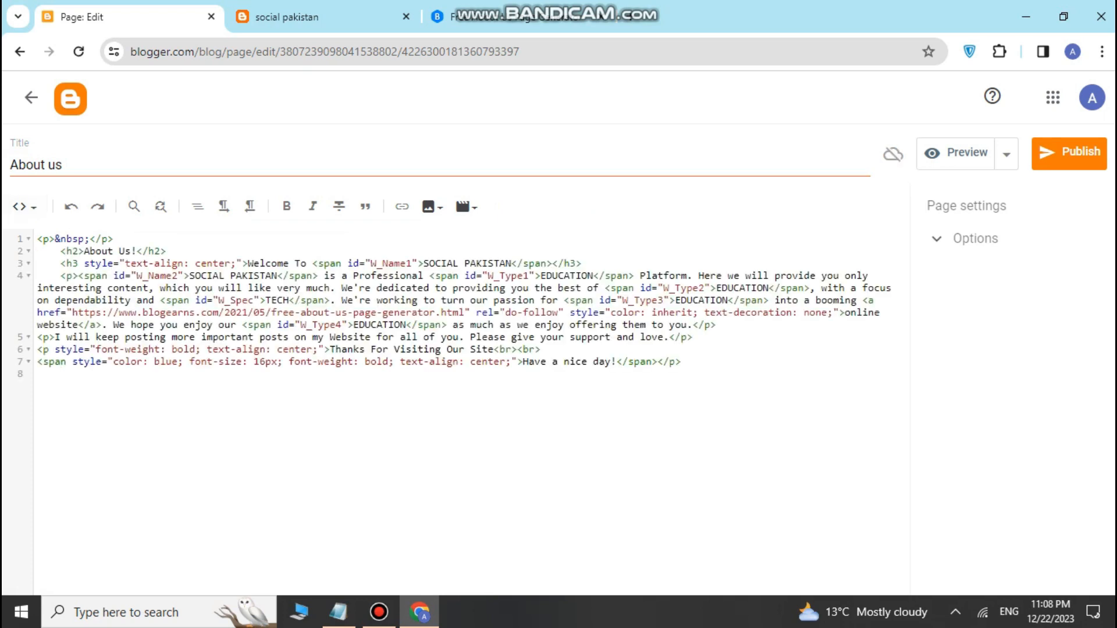
click(25, 207)
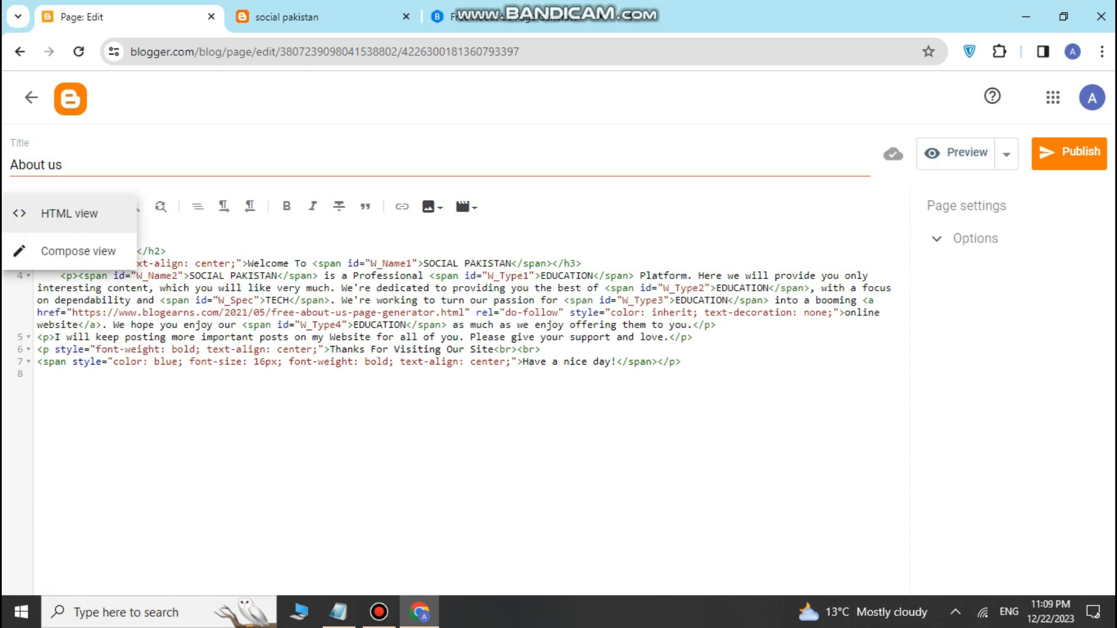
click(70, 251)
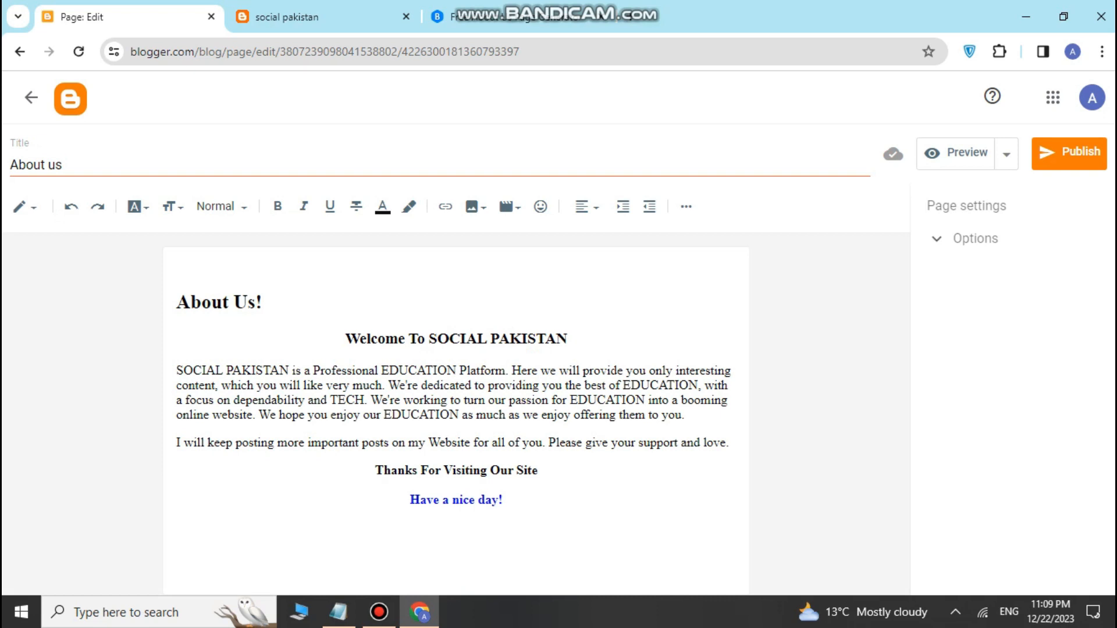
Step: Check the 'About Us!' heading and the SOCIAL PAKISTAN welcome line in the formatted text
drag(176, 302, 263, 302)
click(263, 302)
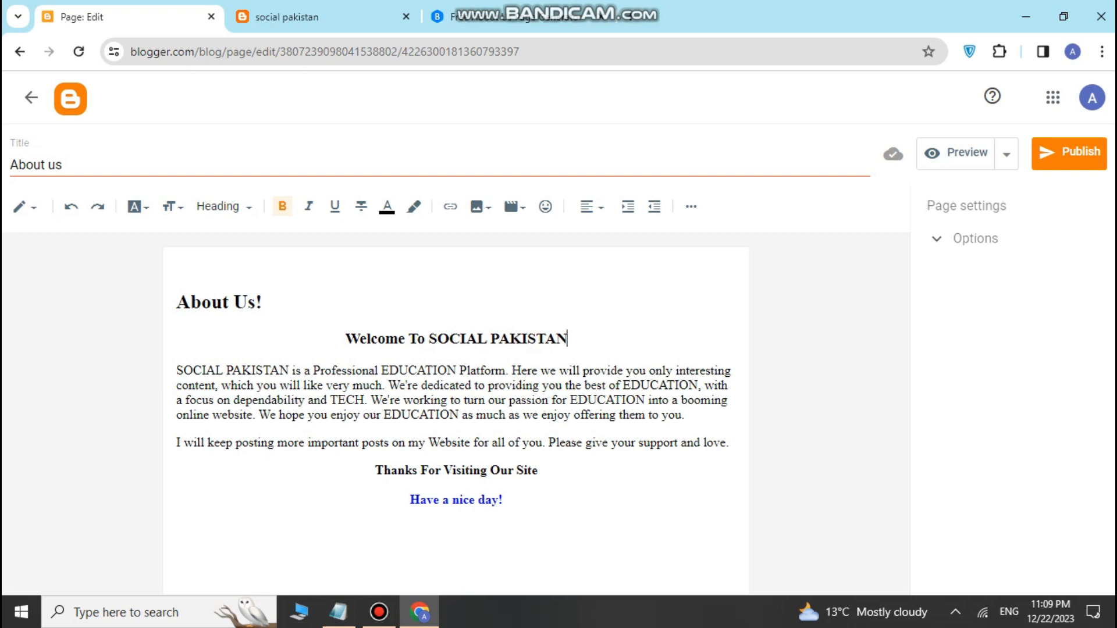
key(shift+Left)
key(shift+Left)
key(shift+Left)
key(shift+Left)
key(shift+Left)
key(shift+Left)
key(shift+Left)
key(shift+Left)
key(shift+Left)
key(shift+Left)
key(shift+Left)
key(shift+Left)
key(shift+Left)
key(shift+Left)
key(shift+Left)
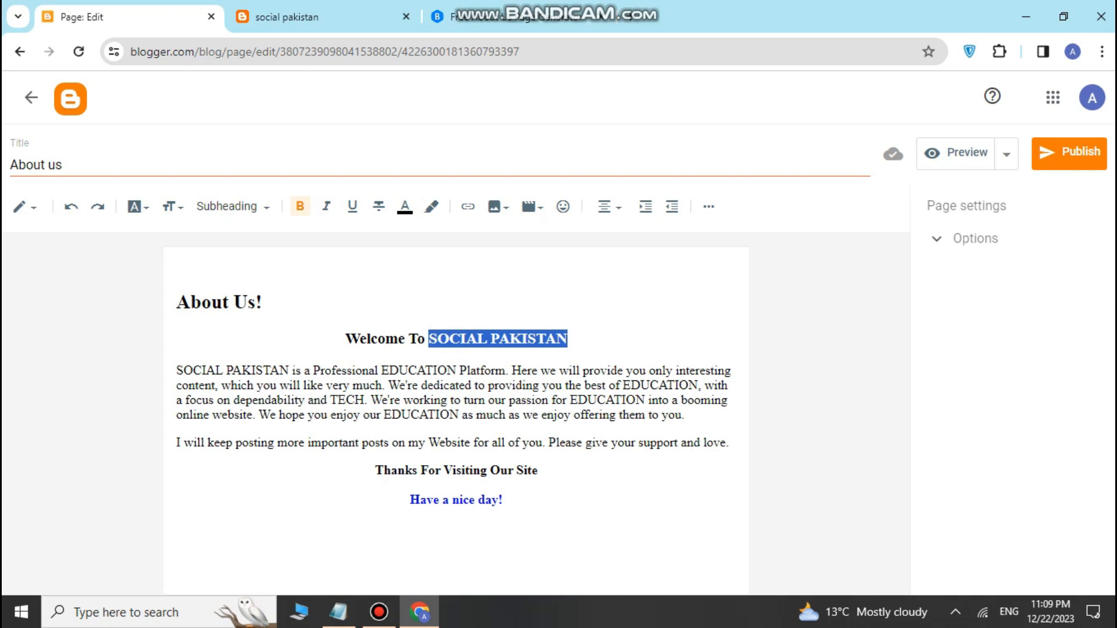
click(411, 500)
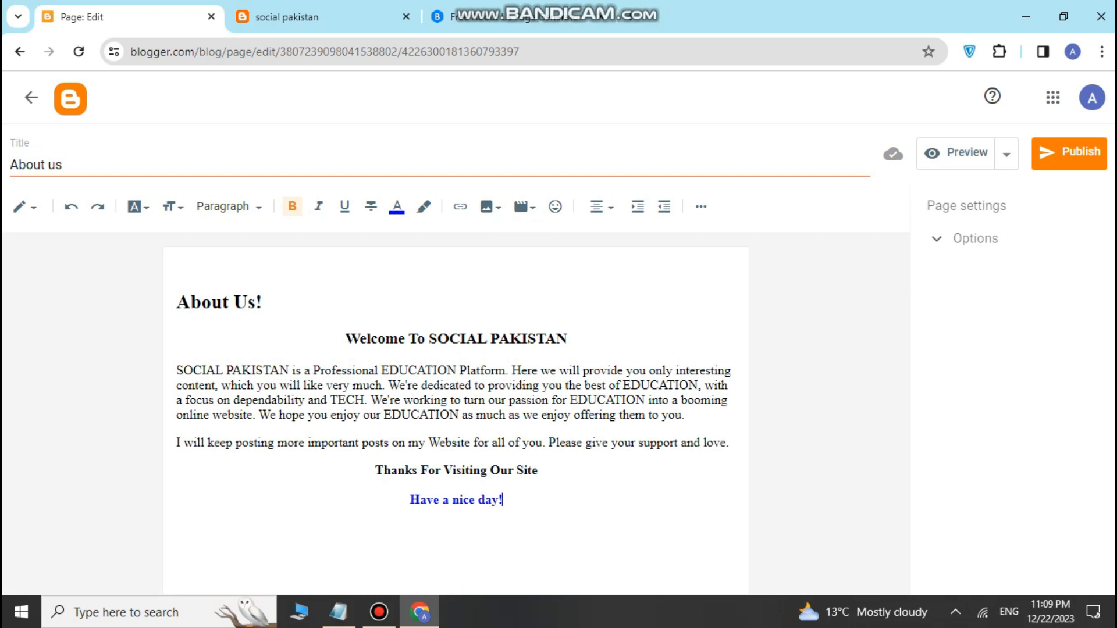
Step: Publish the About us page, view the live blog, then return to the Pages list
click(1068, 152)
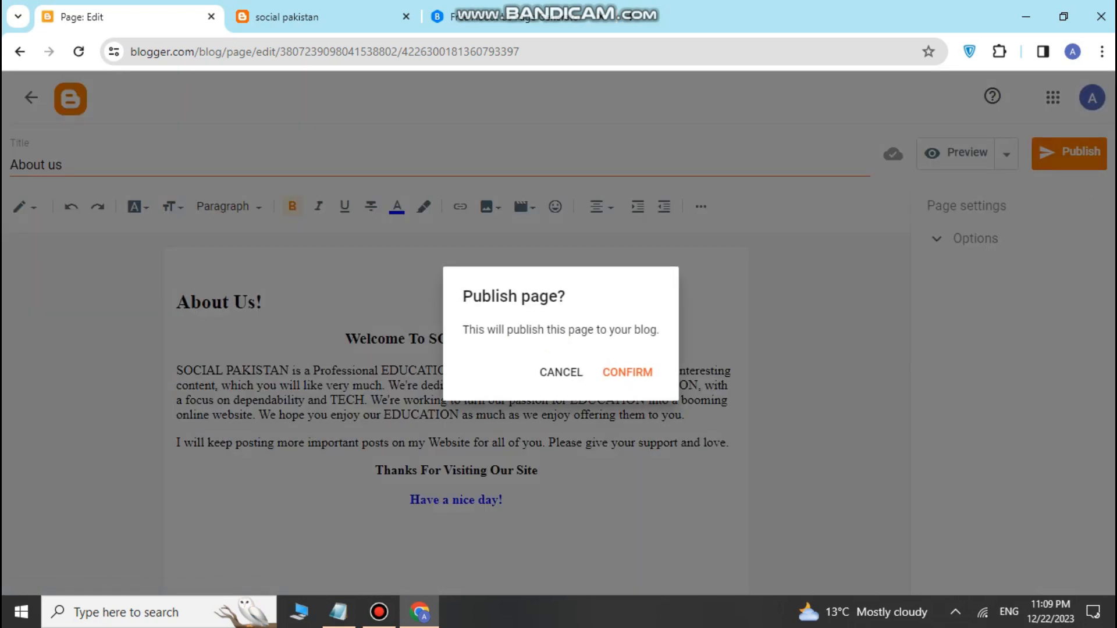
click(628, 373)
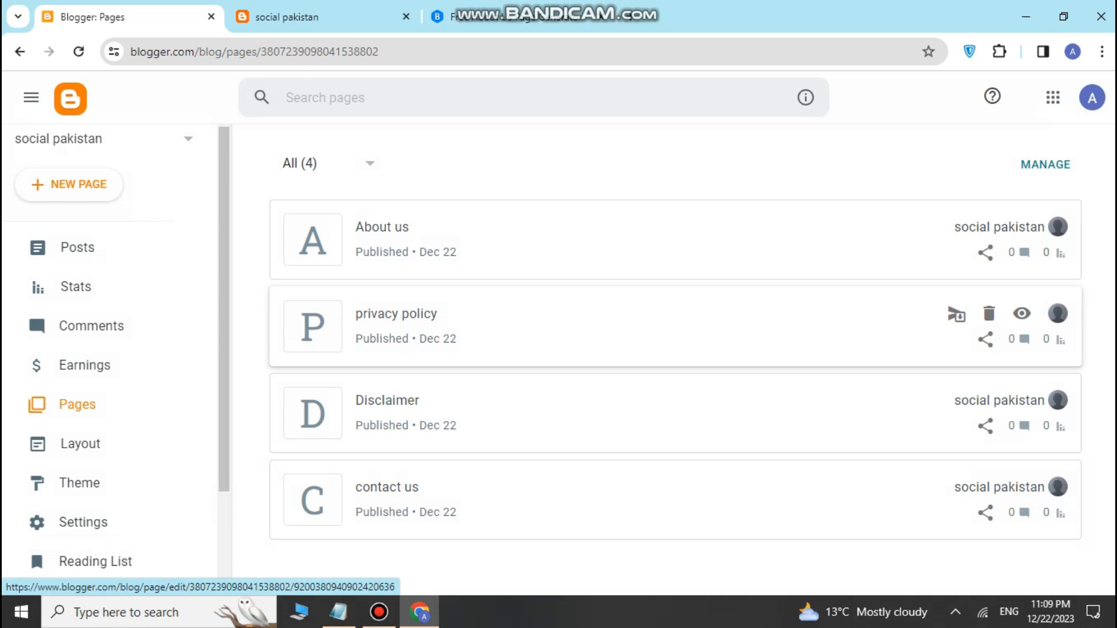
scroll(75, 444, down, 3)
click(88, 481)
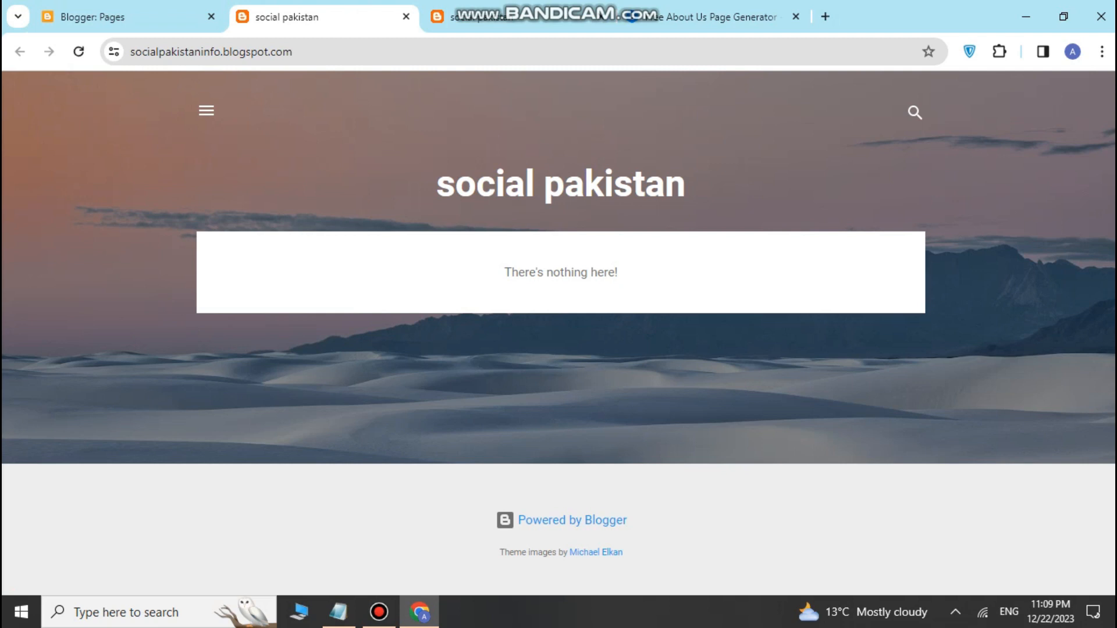
click(94, 17)
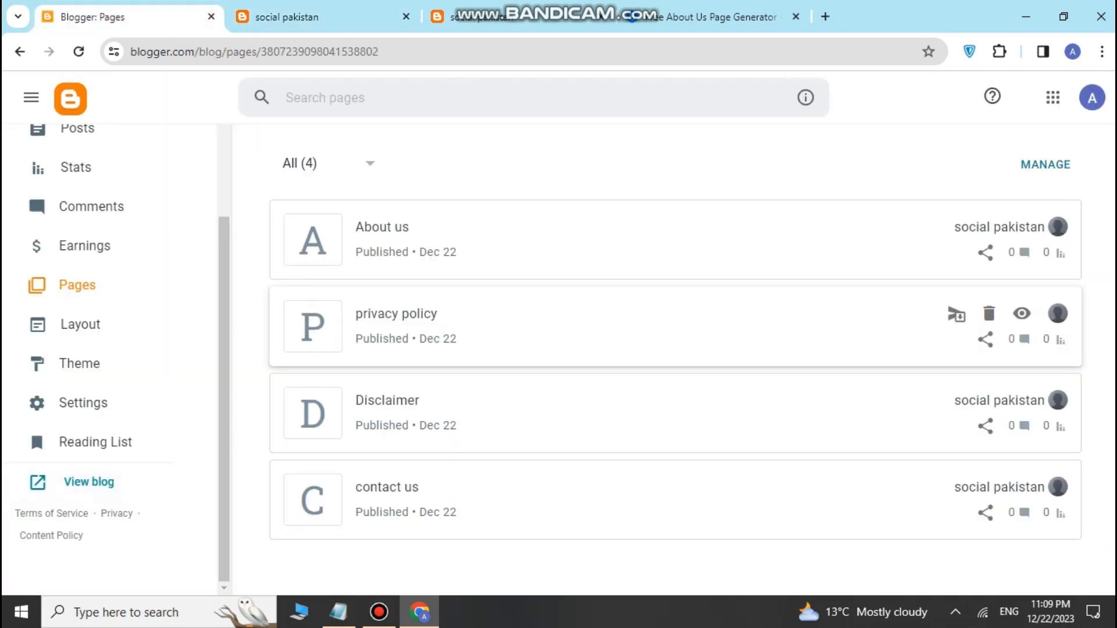